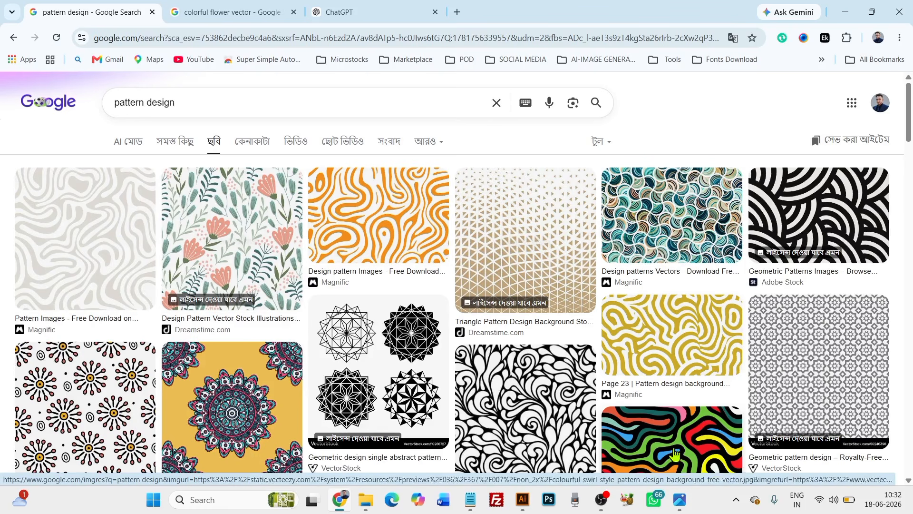
Browse the pattern design image results to review different kinds of repeating patterns.
scroll(676, 419, down, 9)
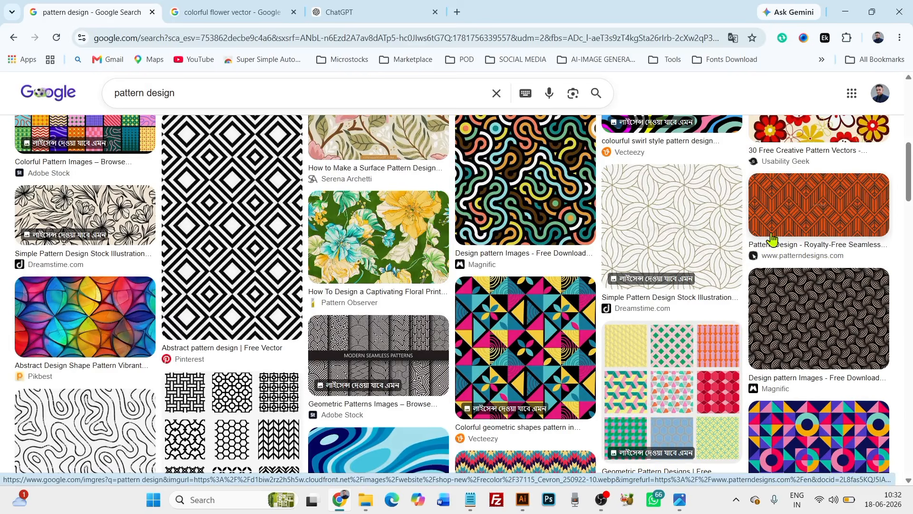
scroll(222, 182, down, 5)
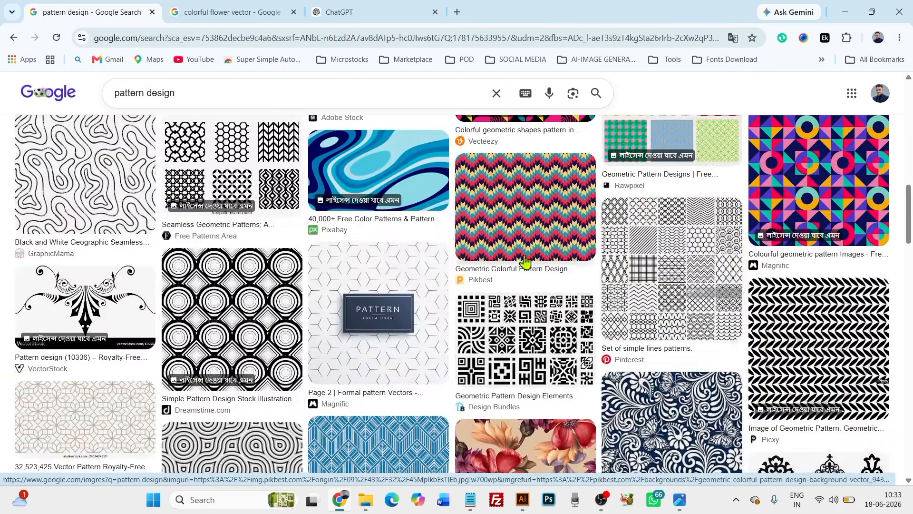
scroll(709, 349, down, 5)
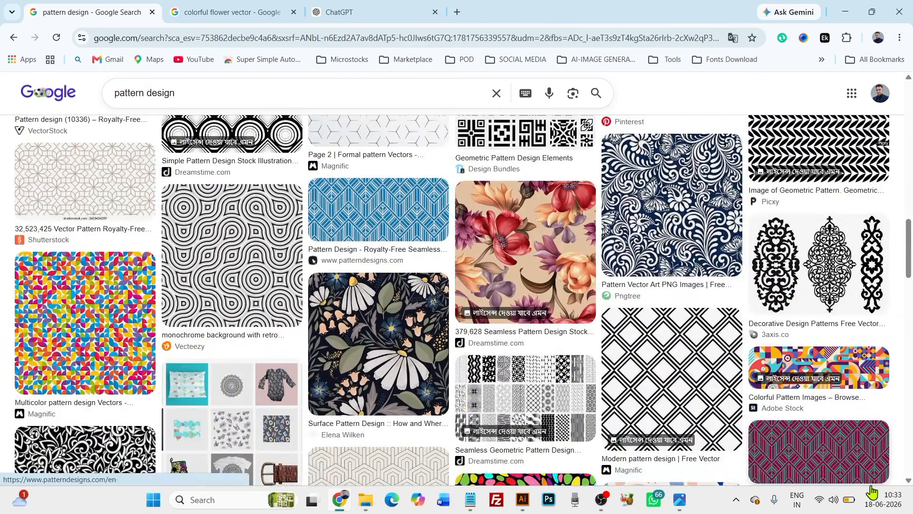
scroll(441, 290, up, 10)
scroll(441, 290, up, 4)
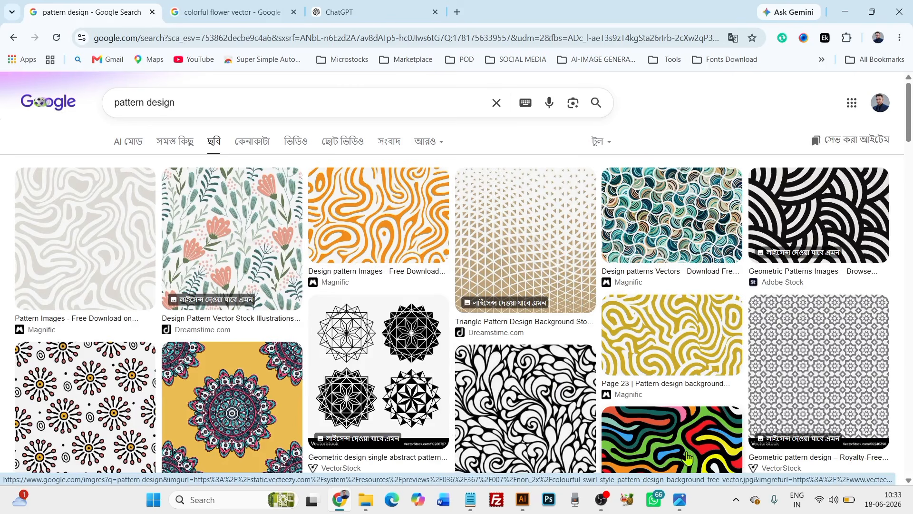
Open the WhatsApp tile photo and examine how its interlocking circles and small diamonds repeat, then minimise it.
click(685, 503)
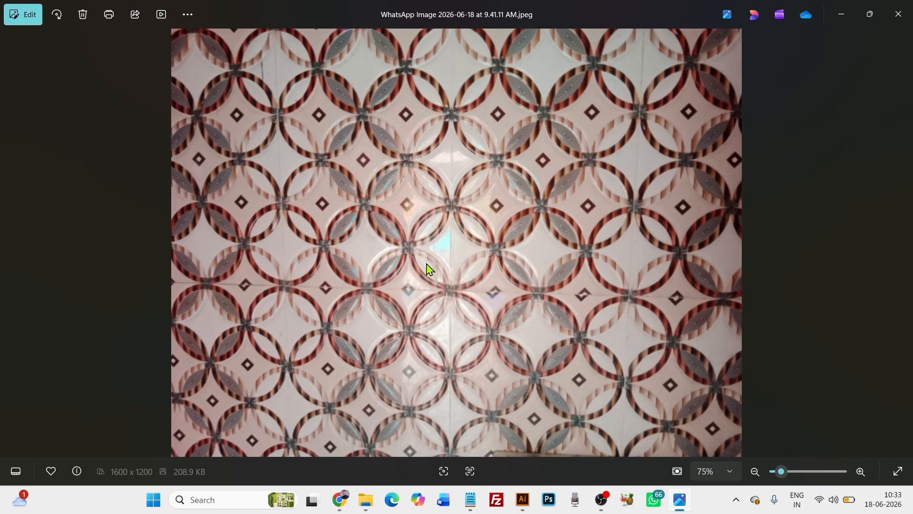
scroll(429, 269, up, 6)
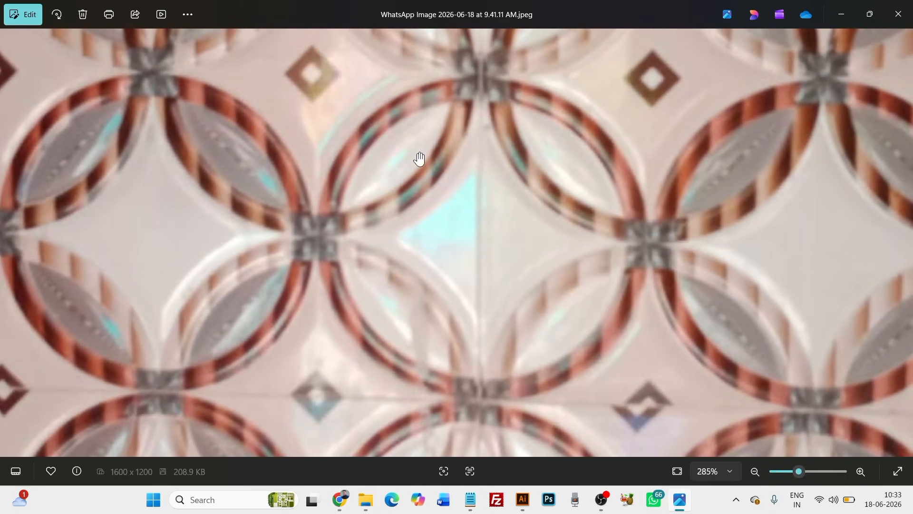
scroll(420, 158, down, 5)
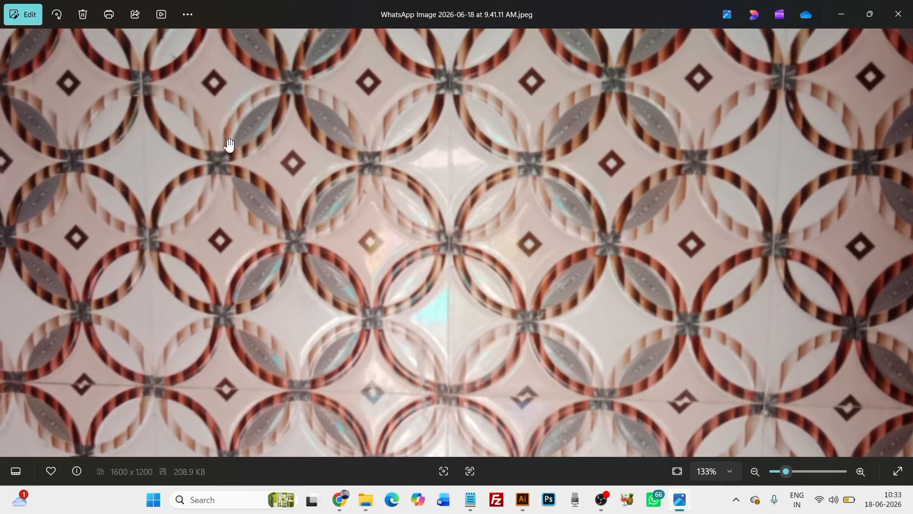
scroll(429, 297, up, 3)
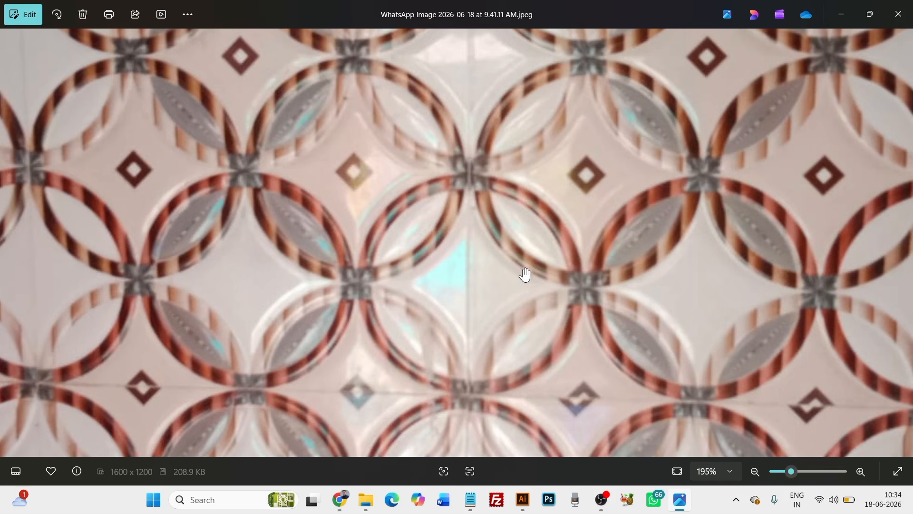
scroll(466, 237, down, 1)
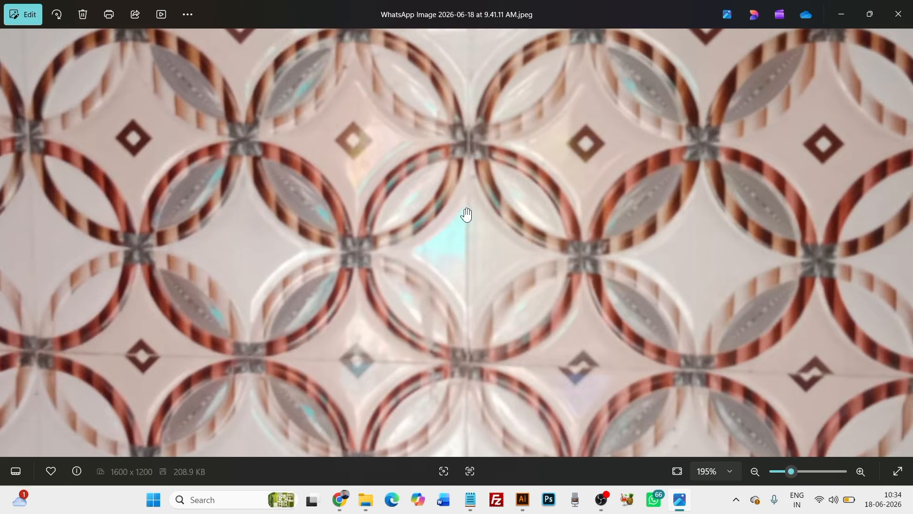
scroll(466, 214, down, 2)
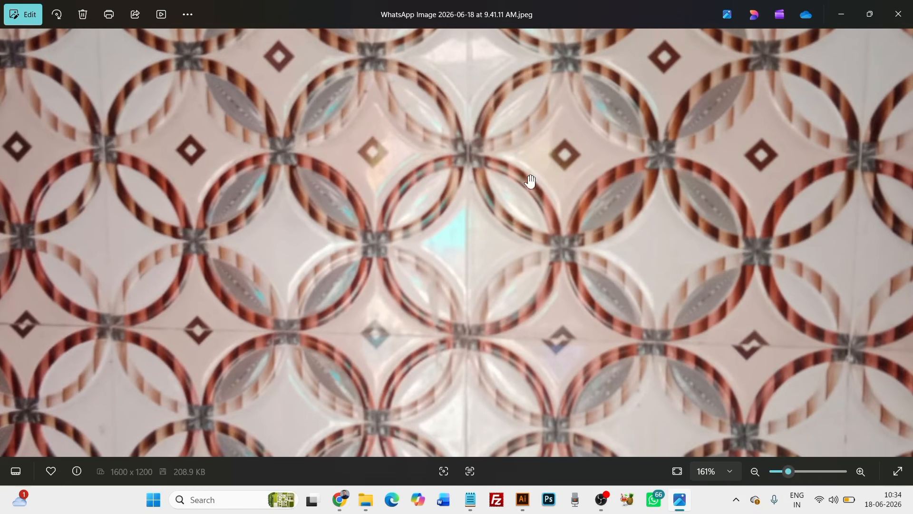
drag(478, 145, 456, 270)
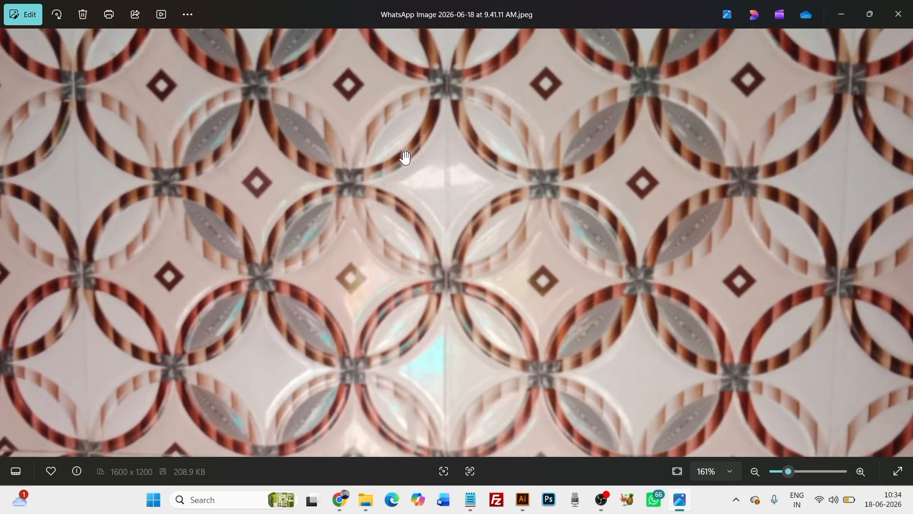
drag(406, 223, 408, 230)
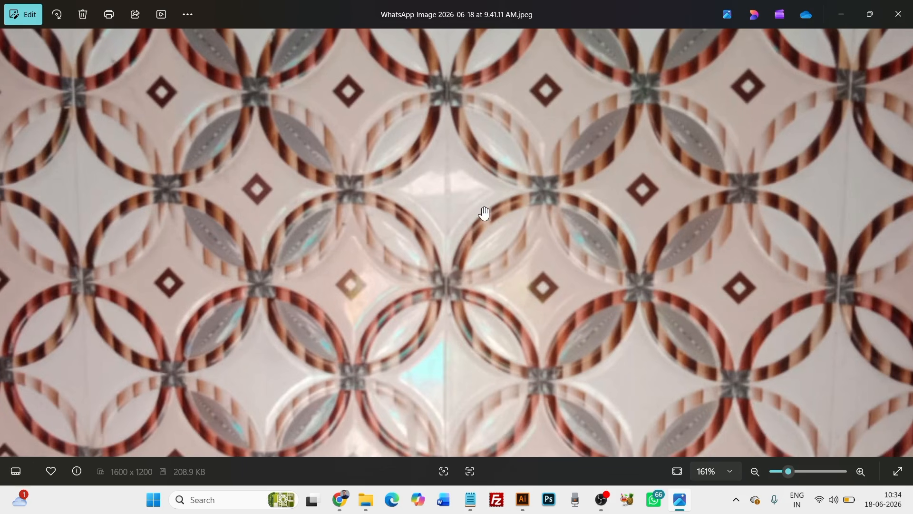
scroll(475, 198, down, 4)
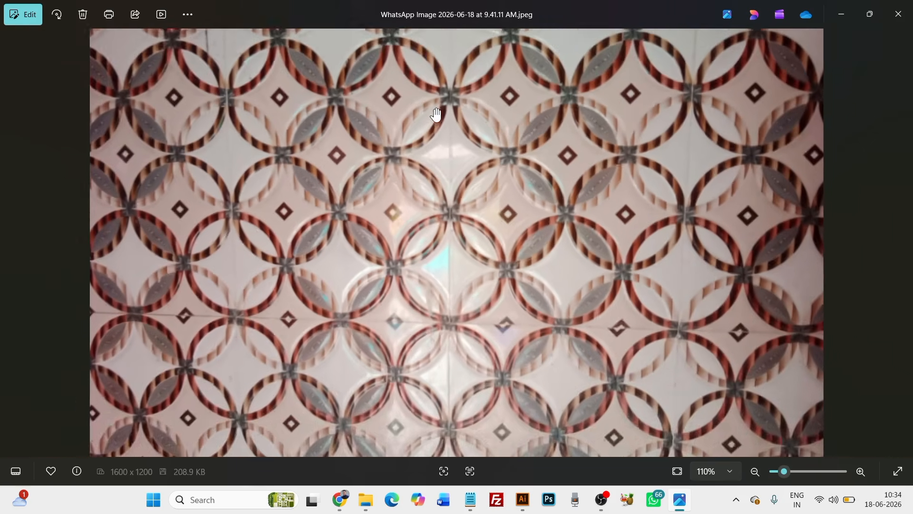
scroll(436, 115, down, 4)
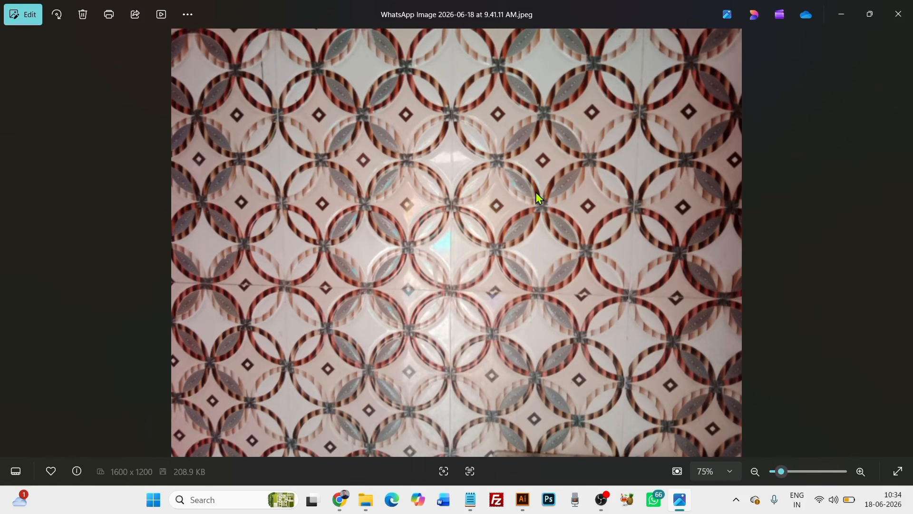
scroll(362, 157, up, 3)
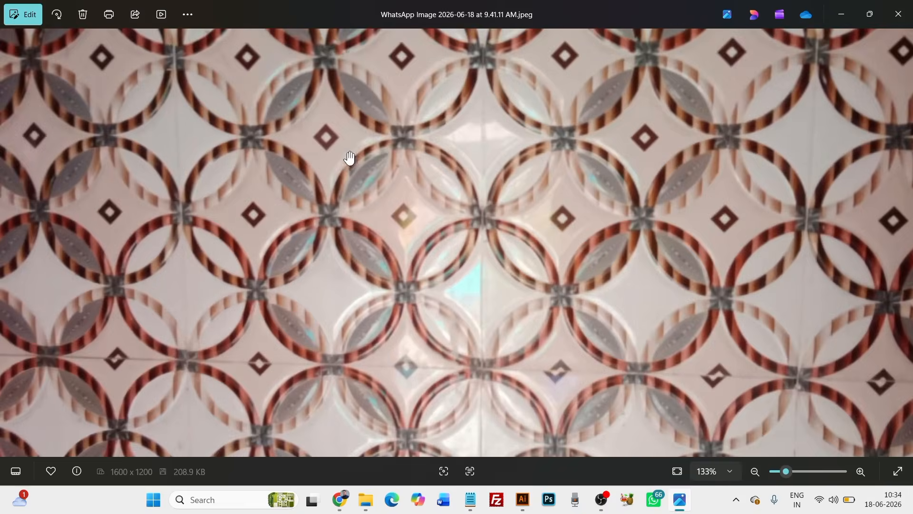
scroll(375, 145, down, 3)
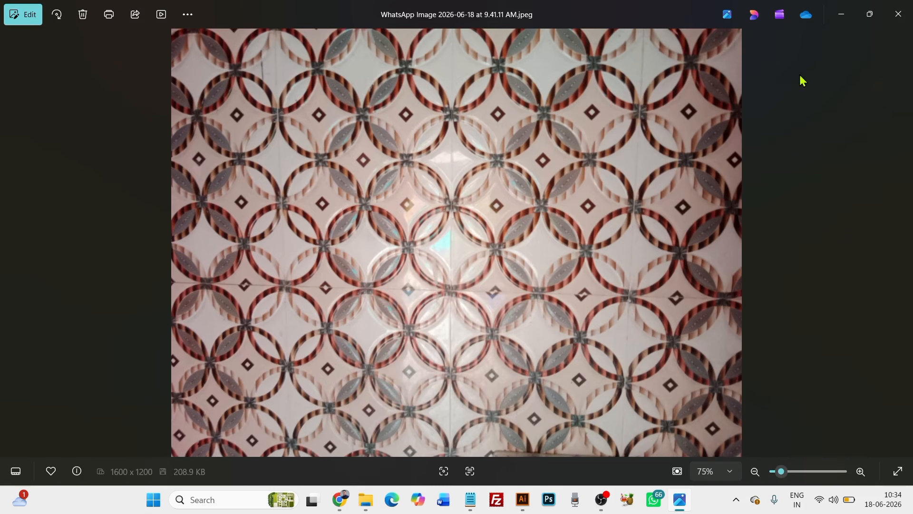
click(841, 14)
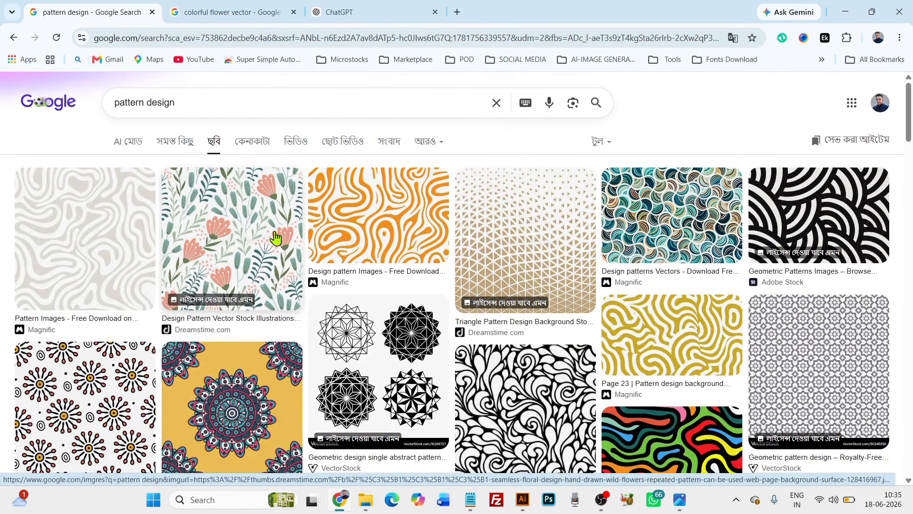
Browse the colorful flower vector image results and bring up the saving options for the Shutterstock flower set.
click(198, 8)
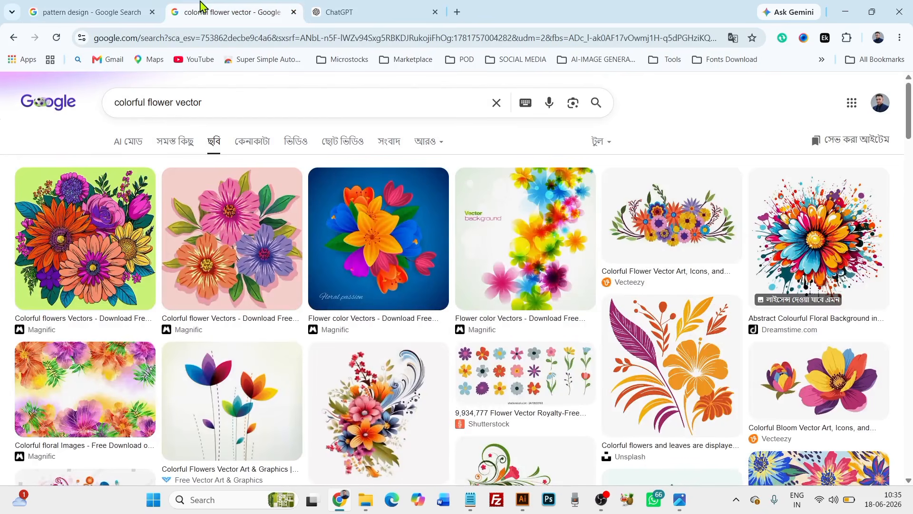
click(223, 97)
click(69, 147)
scroll(209, 193, down, 1)
scroll(207, 193, up, 1)
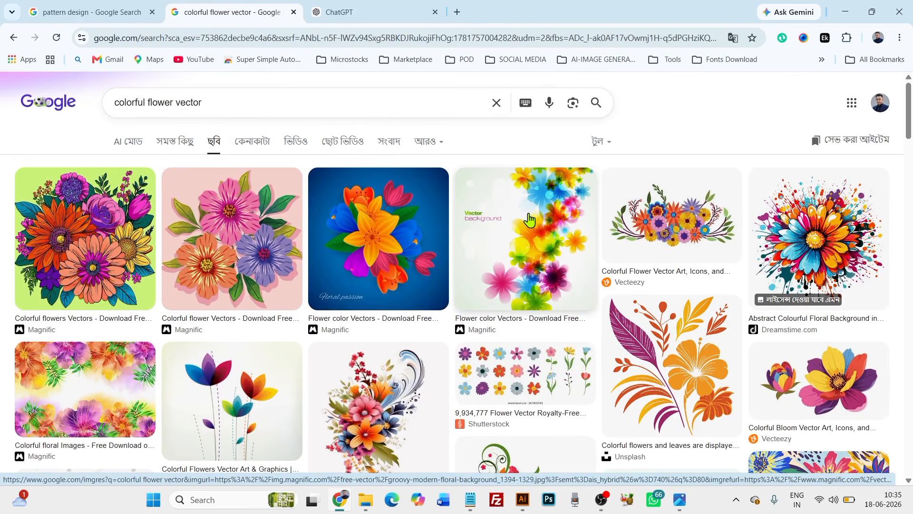
scroll(528, 220, down, 1)
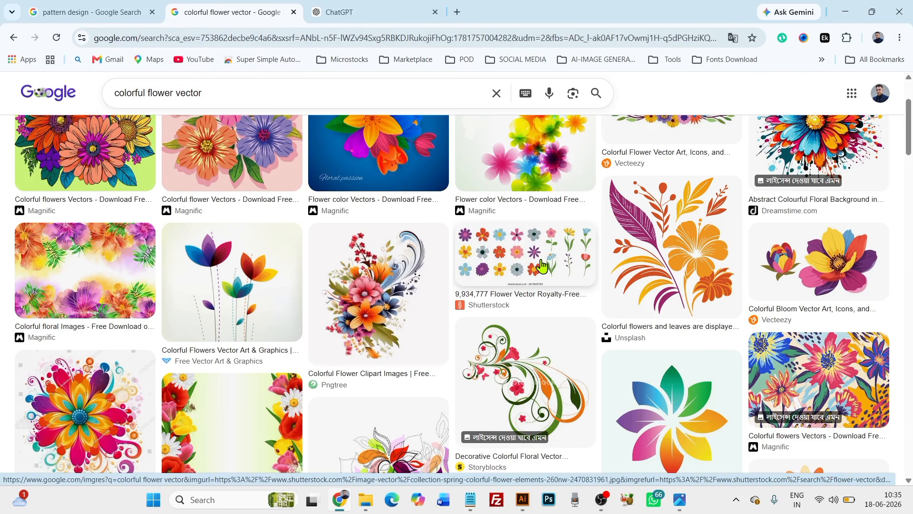
scroll(518, 241, down, 1)
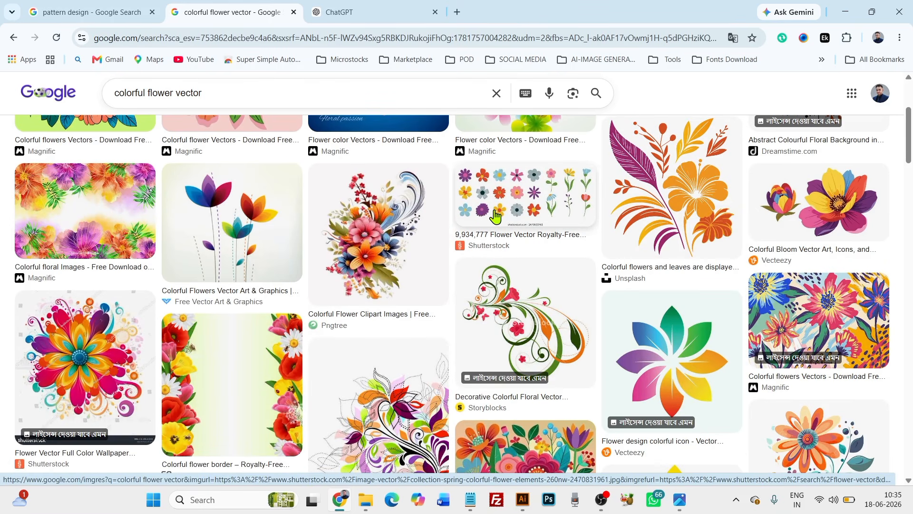
scroll(497, 212, down, 1)
scroll(504, 209, up, 1)
right_click(538, 189)
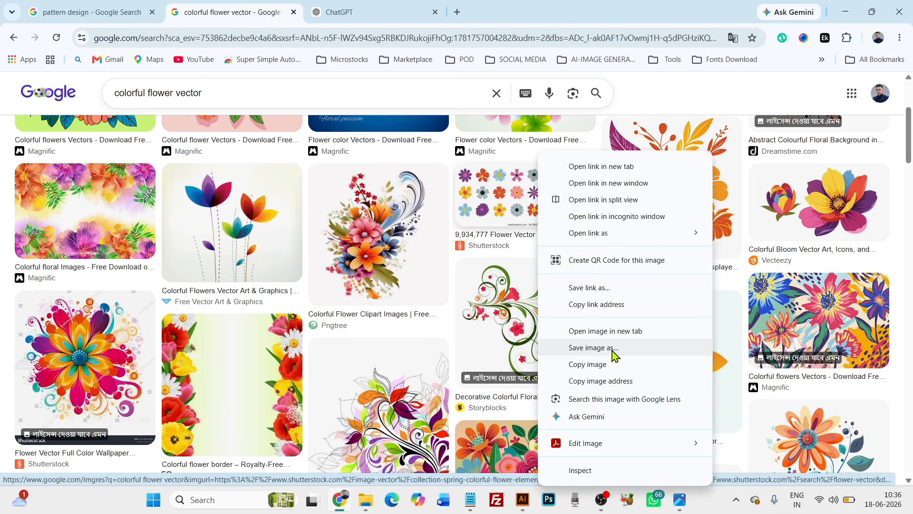
Switch to the open ChatGPT page and activate its empty prompt field.
click(378, 9)
click(378, 10)
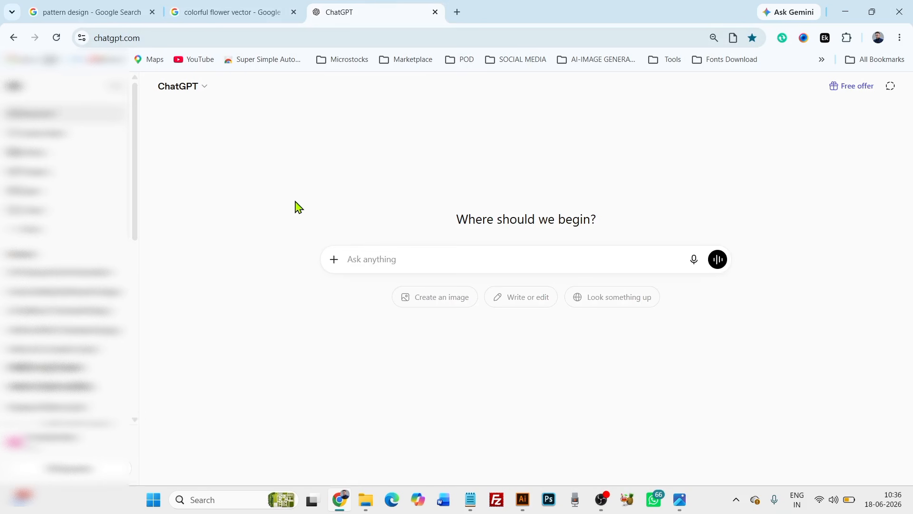
click(407, 264)
Open the VIDEO folder in File Explorer and inspect the ChatGPT Image Jun 17, 2026 flower and leaf artwork up close.
click(359, 455)
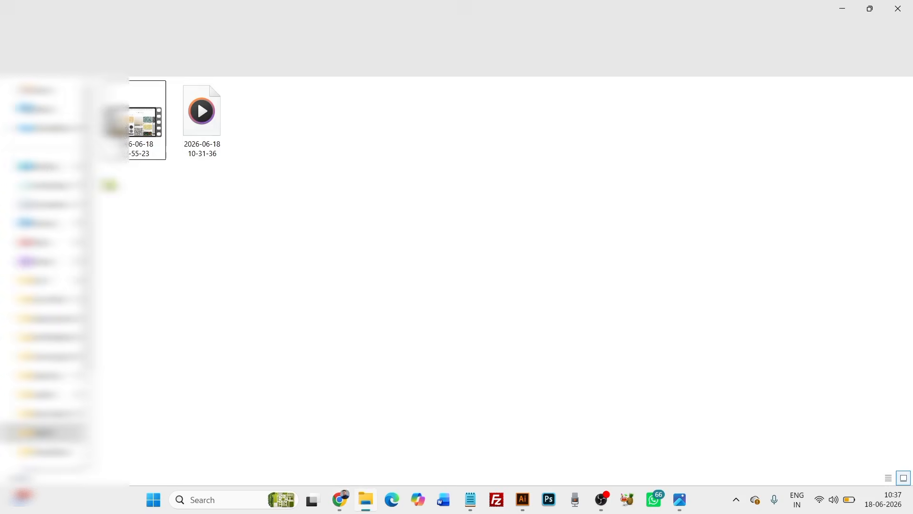
click(44, 169)
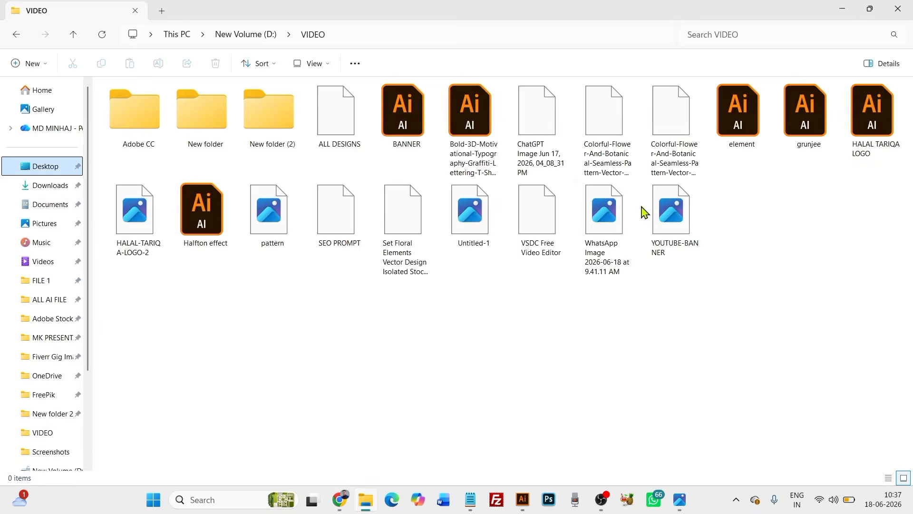
double_click(533, 127)
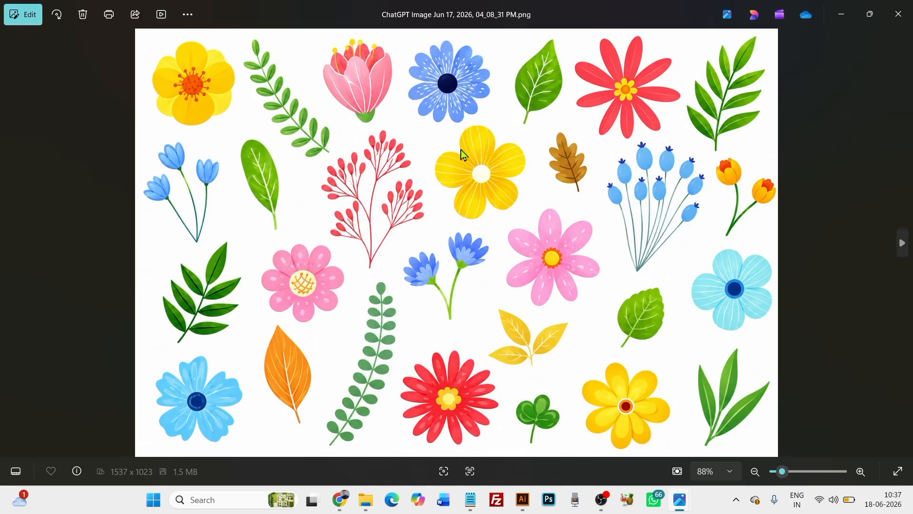
scroll(461, 150, up, 2)
scroll(458, 270, down, 2)
scroll(460, 261, up, 2)
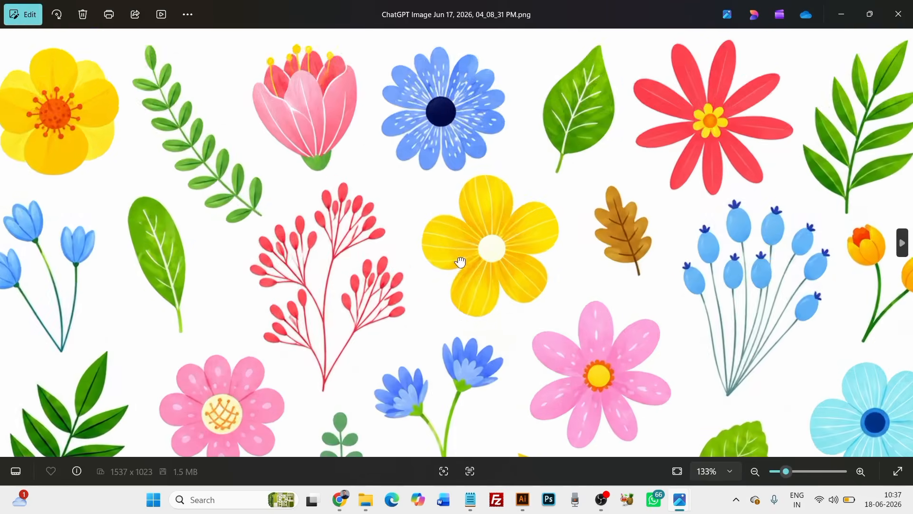
scroll(479, 250, down, 2)
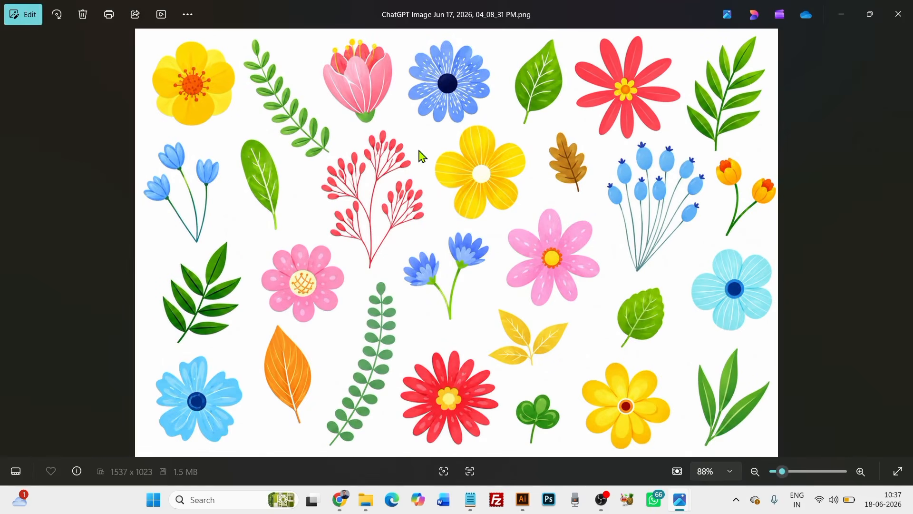
Place the ChatGPT flower image in the Illustrator document, move it above the artboard and embed it.
drag(466, 164, 434, 248)
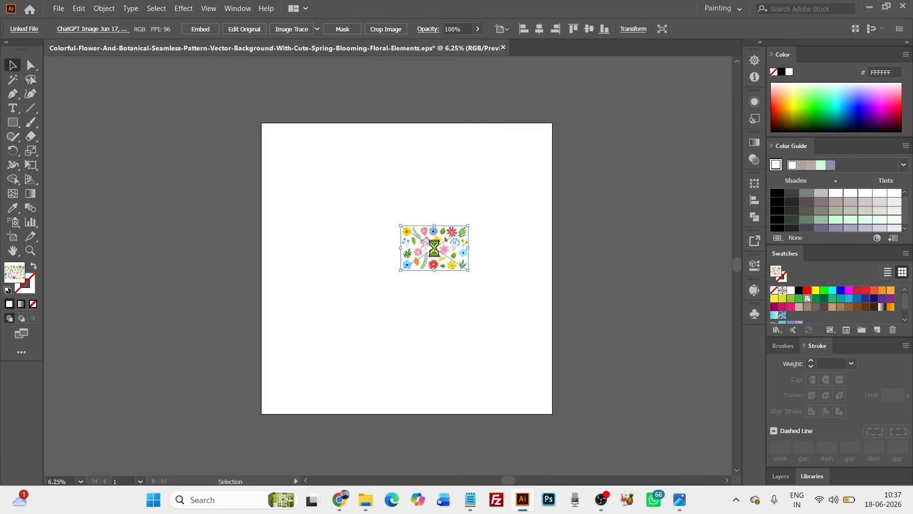
drag(461, 204, 347, 125)
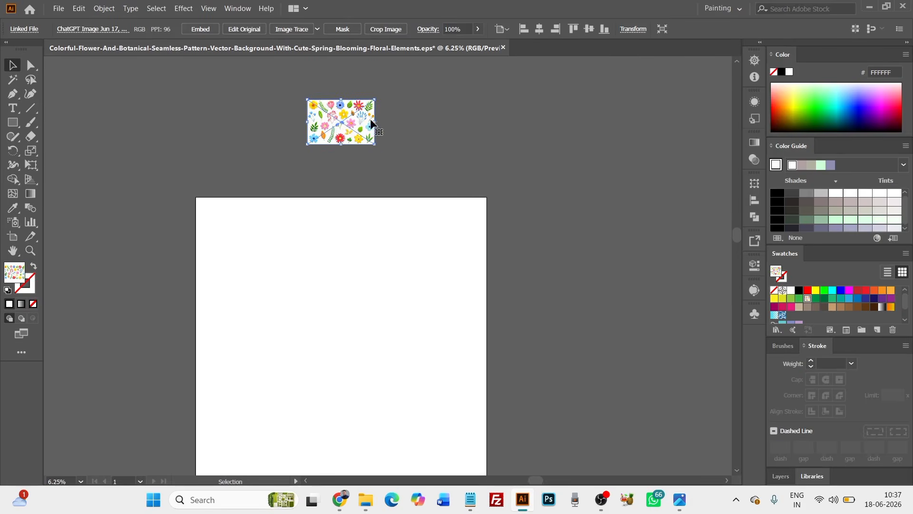
click(212, 32)
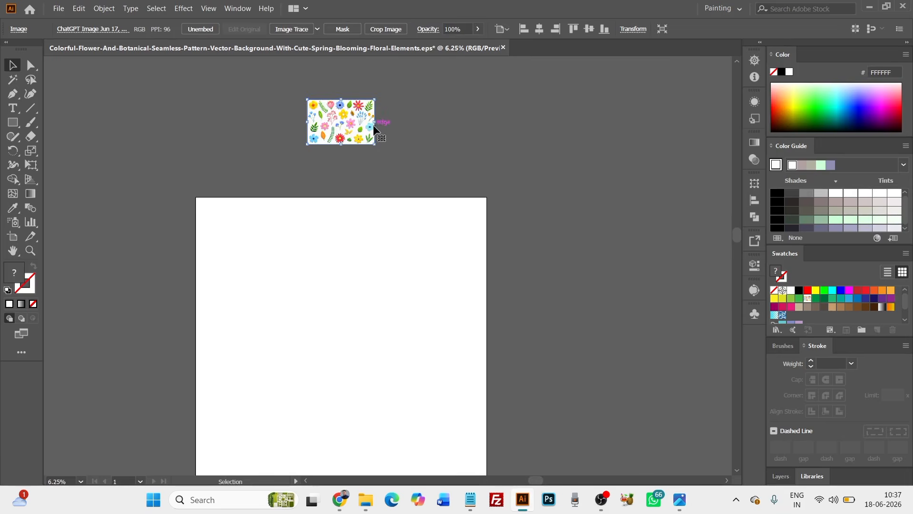
Enlarge the embedded flower image above the artboard to about 6135 by 4083 px.
drag(375, 122, 520, 154)
mouse_move(452, 175)
mouse_down()
mouse_move(457, 242)
mouse_move(447, 267)
mouse_move(439, 209)
mouse_up()
key(ctrl+equal)
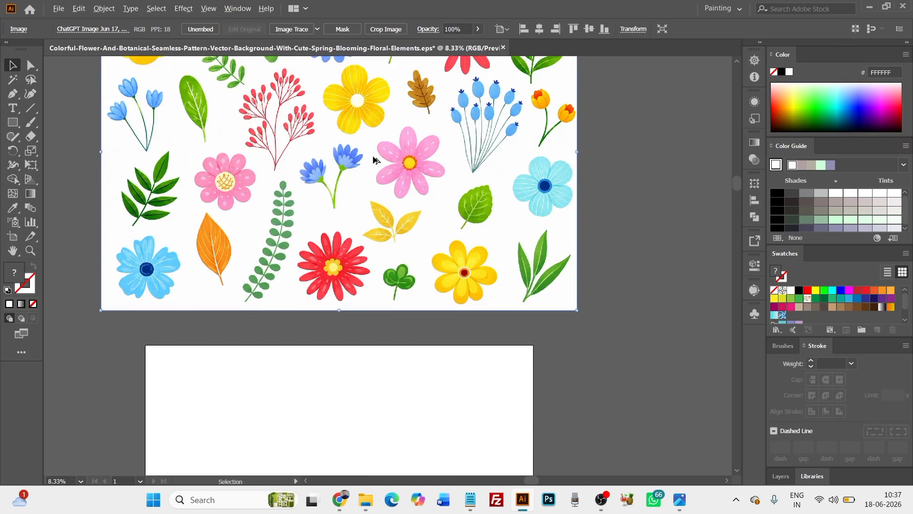
drag(377, 157, 390, 243)
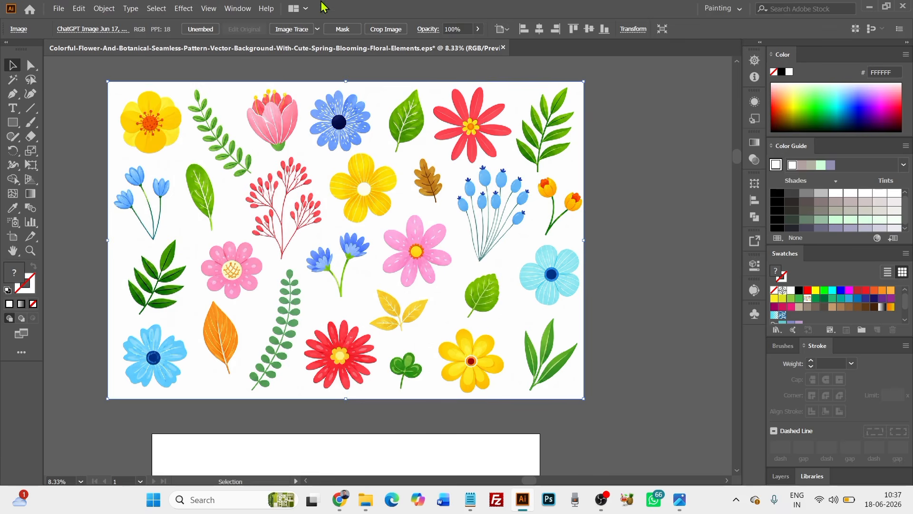
Try to vectorise the embedded flower image with the default Image Trace preset, and undo the trace.
click(312, 29)
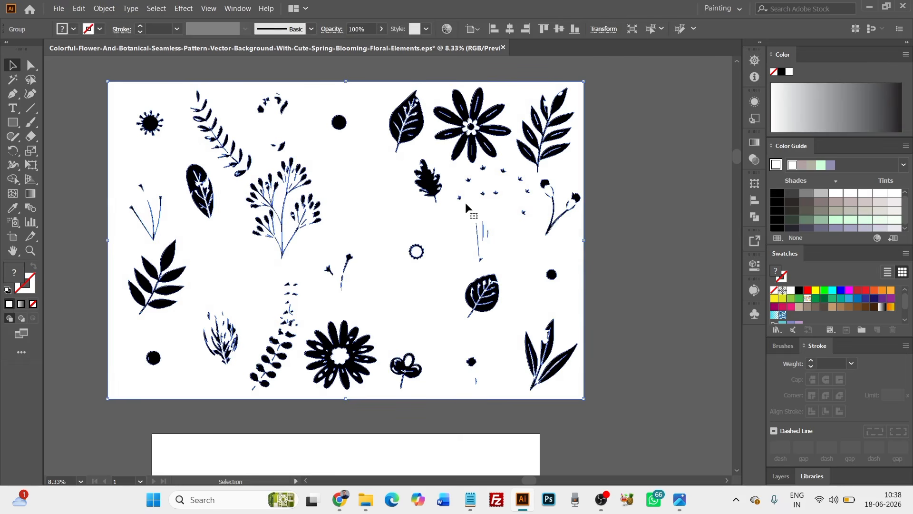
key(ctrl)
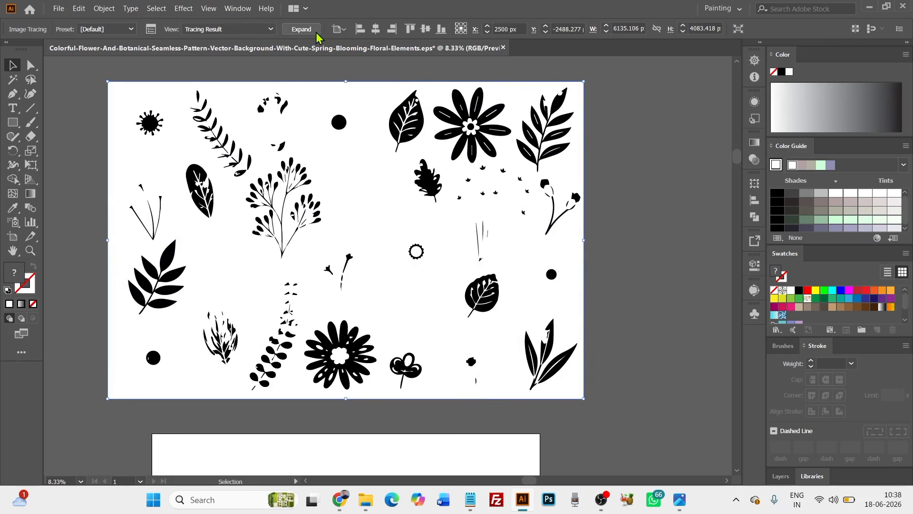
key(ctrl+z)
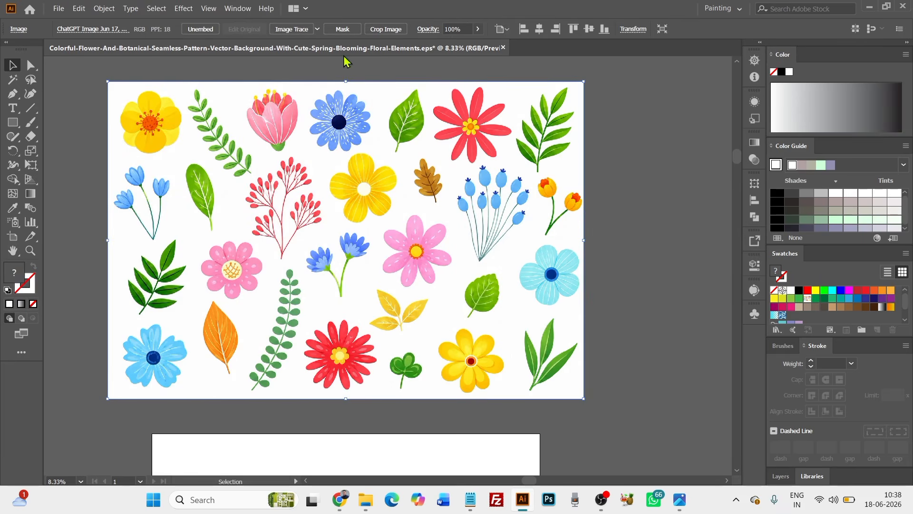
Trace the embedded flower image with the Low Fidelity Photo preset, expand the result into vector paths and clear the selection.
click(317, 29)
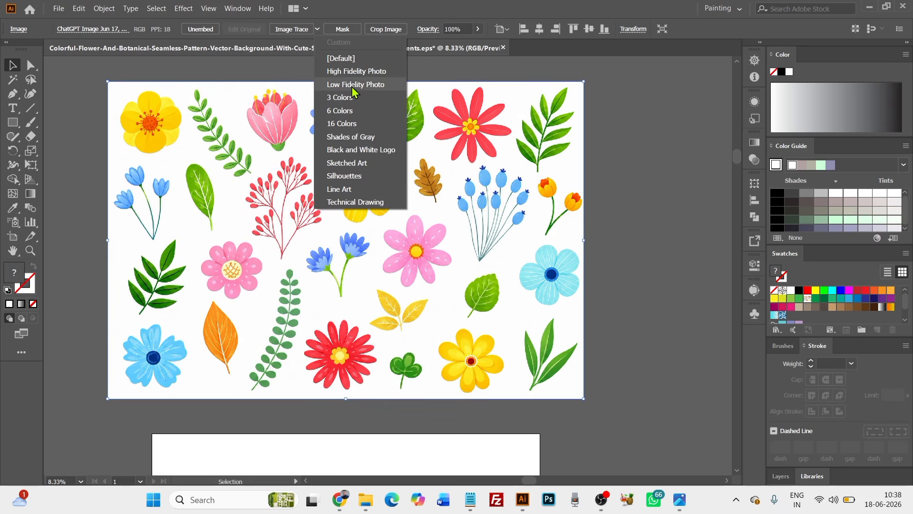
click(379, 89)
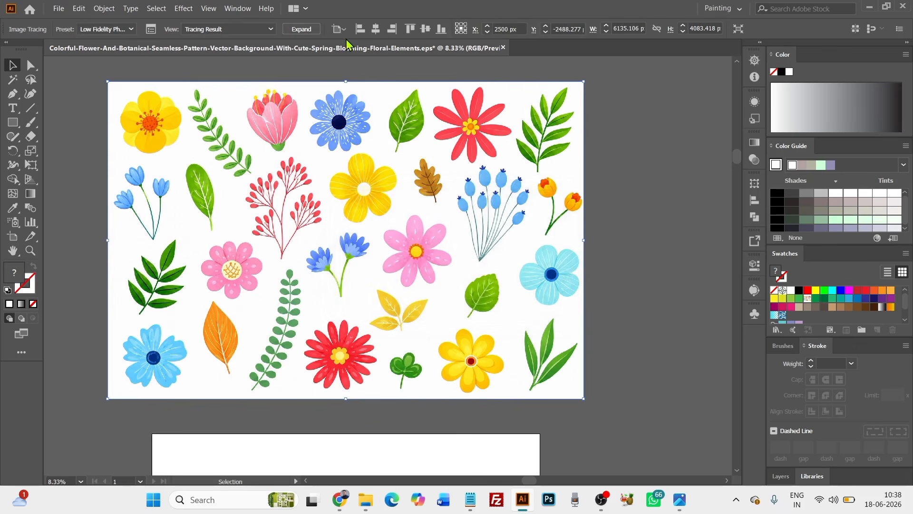
click(302, 29)
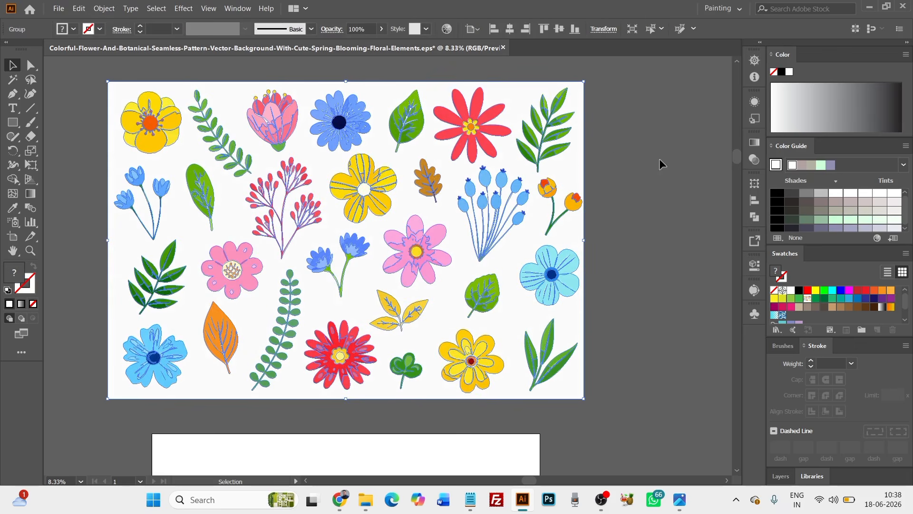
drag(631, 140, 646, 194)
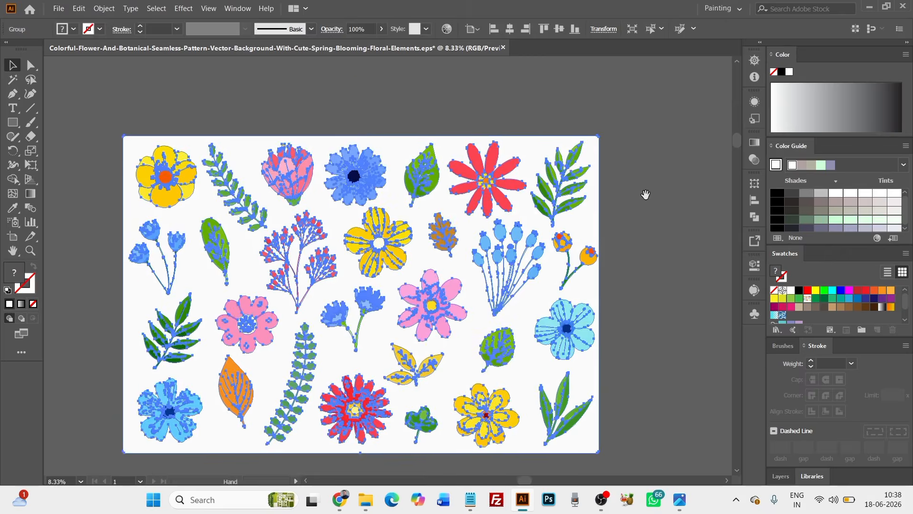
click(645, 195)
drag(581, 252, 604, 228)
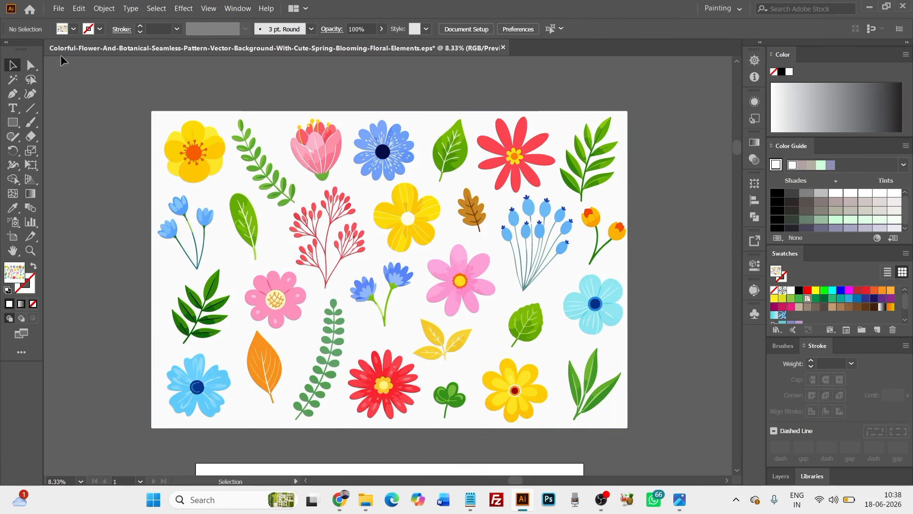
Try to remove the off-white background of the traced artwork by selecting it with the Magic Wand and deleting it.
click(15, 81)
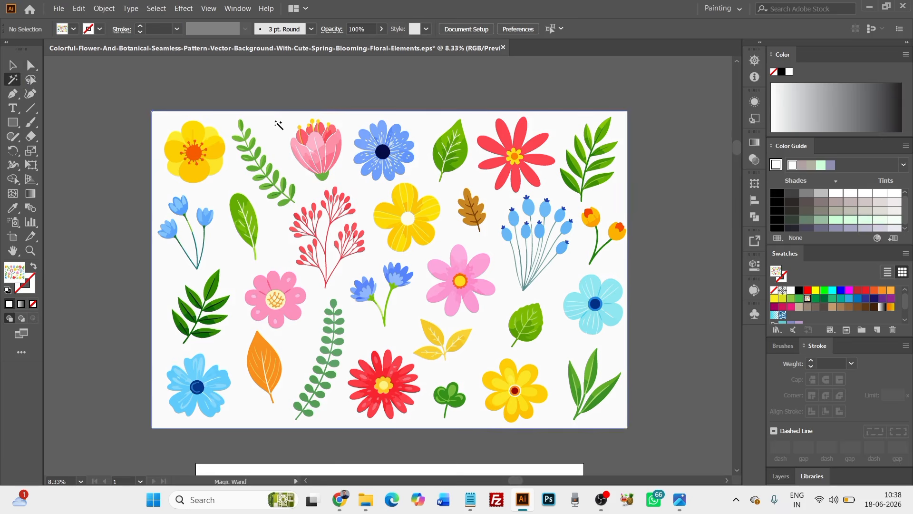
click(275, 119)
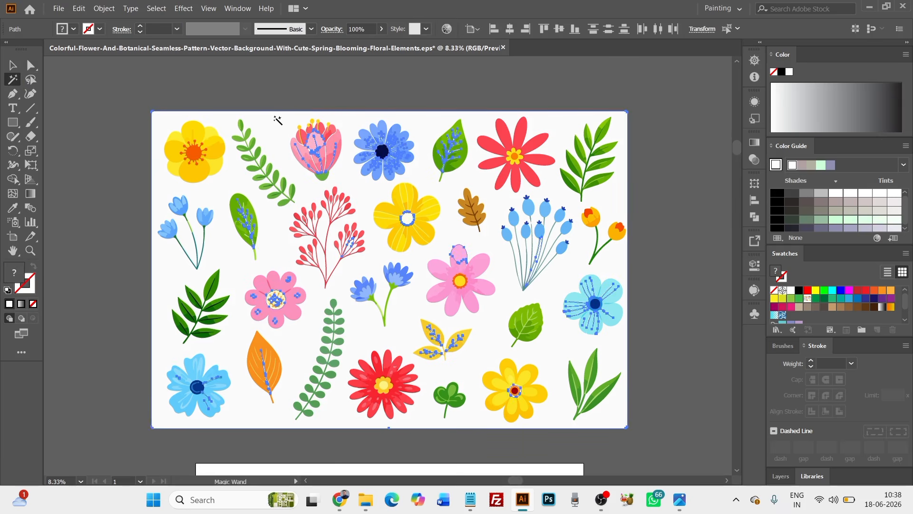
key(Delete)
click(7, 70)
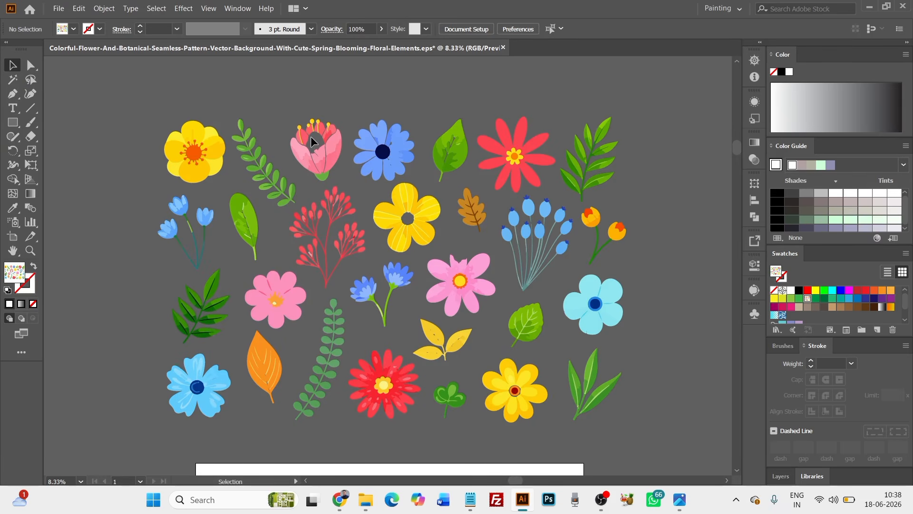
Inspect the tulip petals, undo the Magic Wand deletion and clear the restored selection.
scroll(312, 142, up, 2)
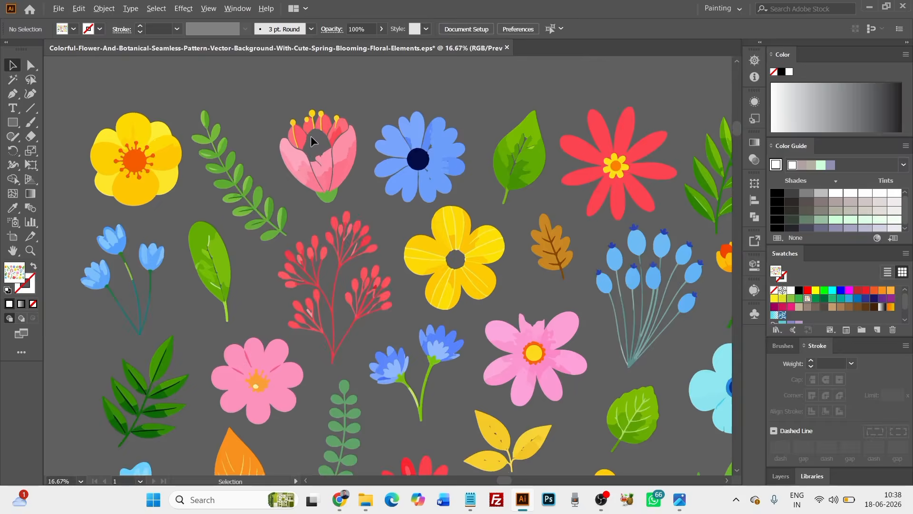
click(290, 131)
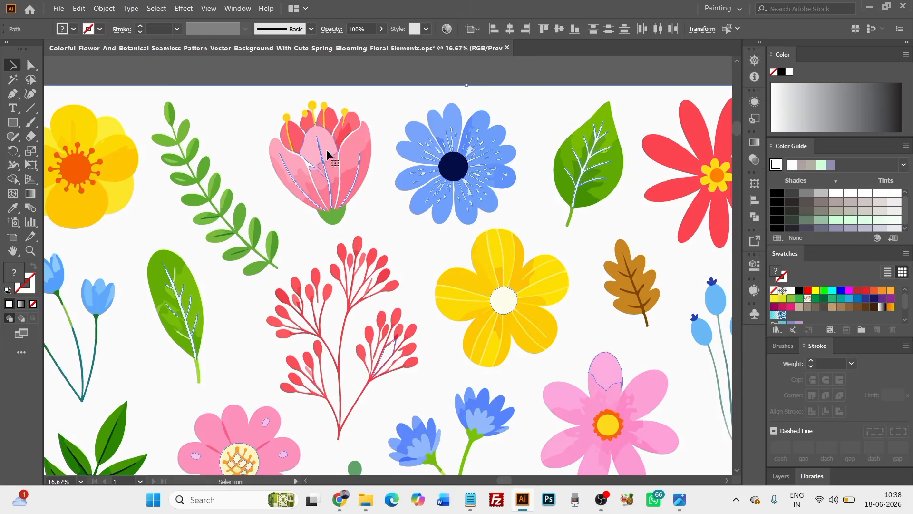
scroll(332, 163, up, 6)
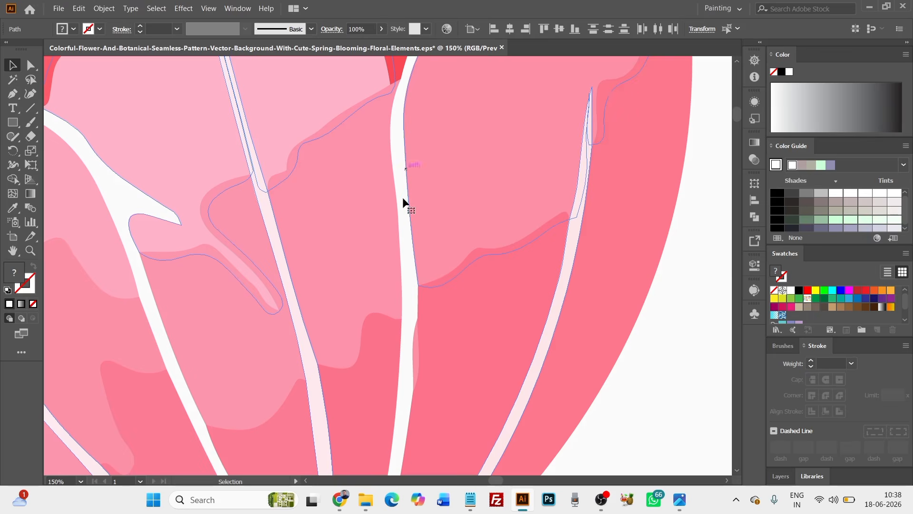
scroll(424, 219, down, 6)
scroll(418, 205, down, 2)
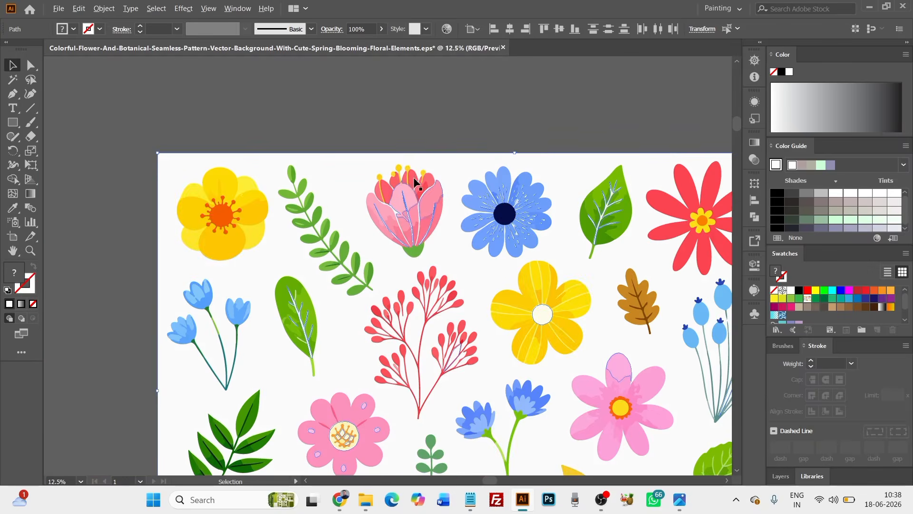
drag(491, 222, 417, 208)
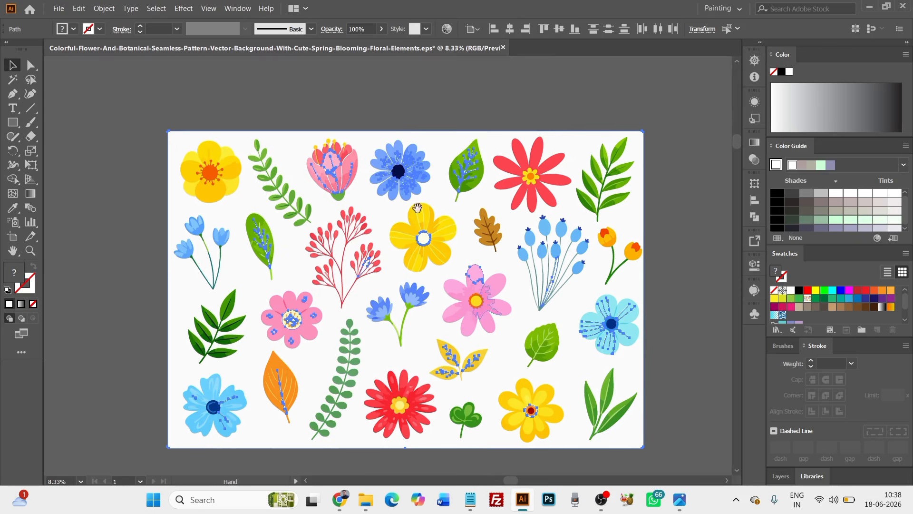
click(391, 126)
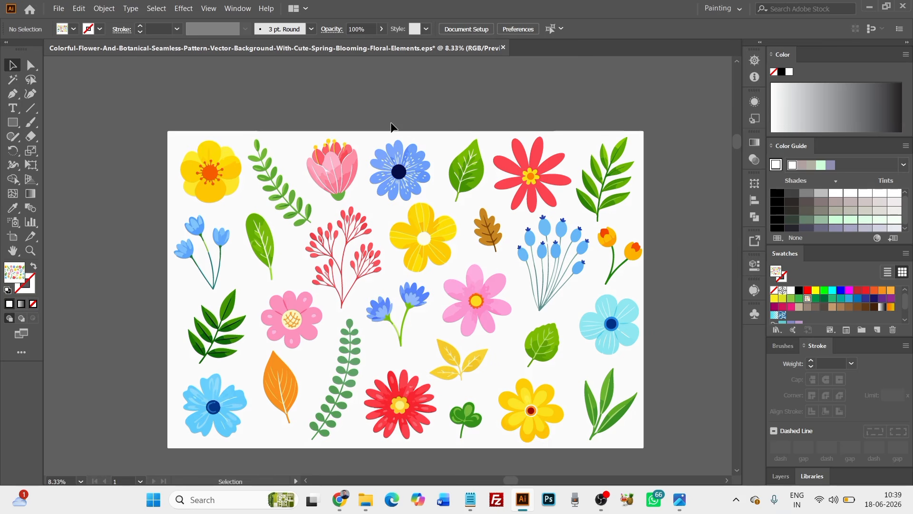
Isolate the traced group, delete only its large off-white background path and exit isolation mode.
double_click(365, 144)
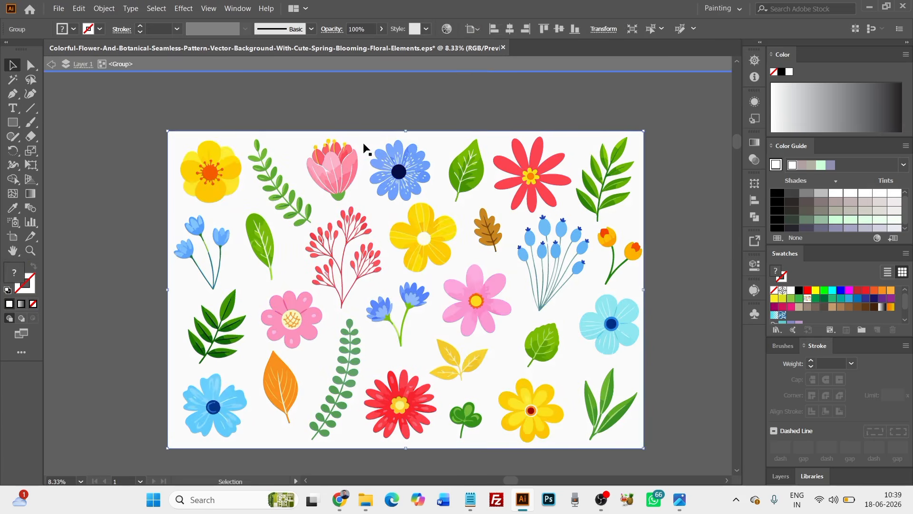
click(364, 147)
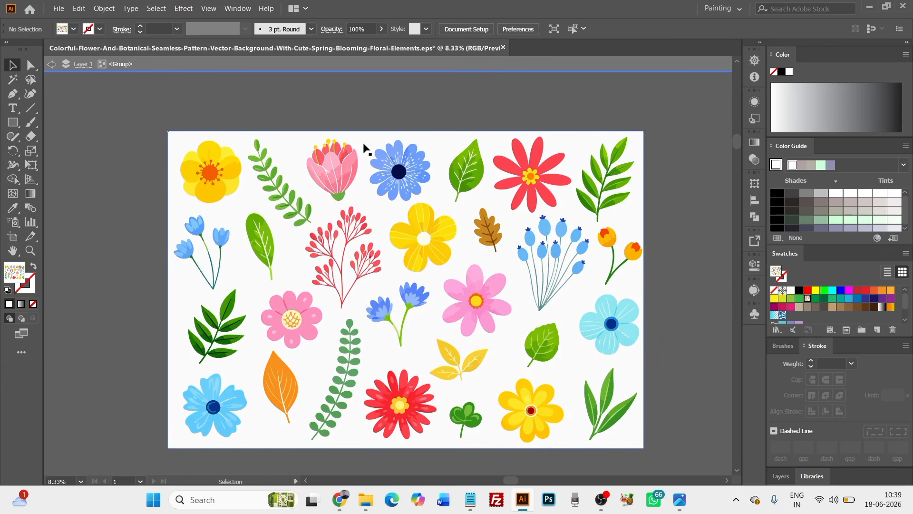
right_click(346, 112)
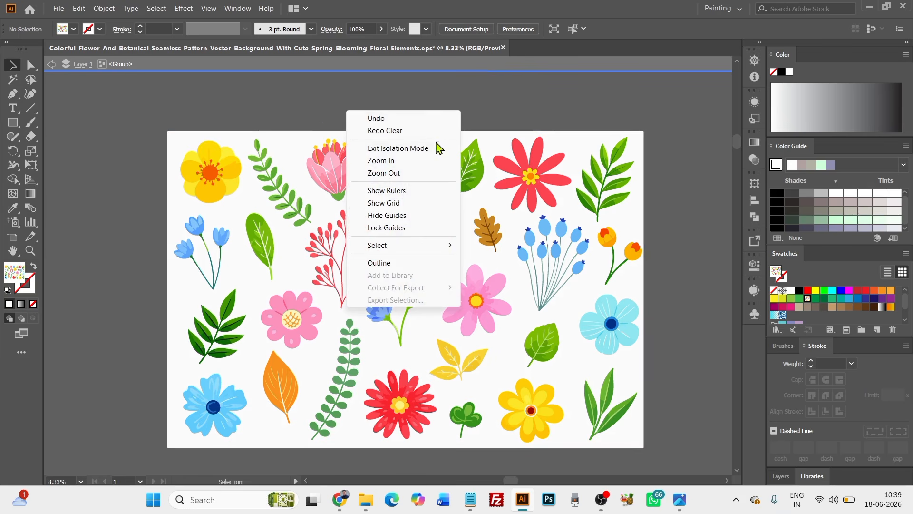
click(284, 103)
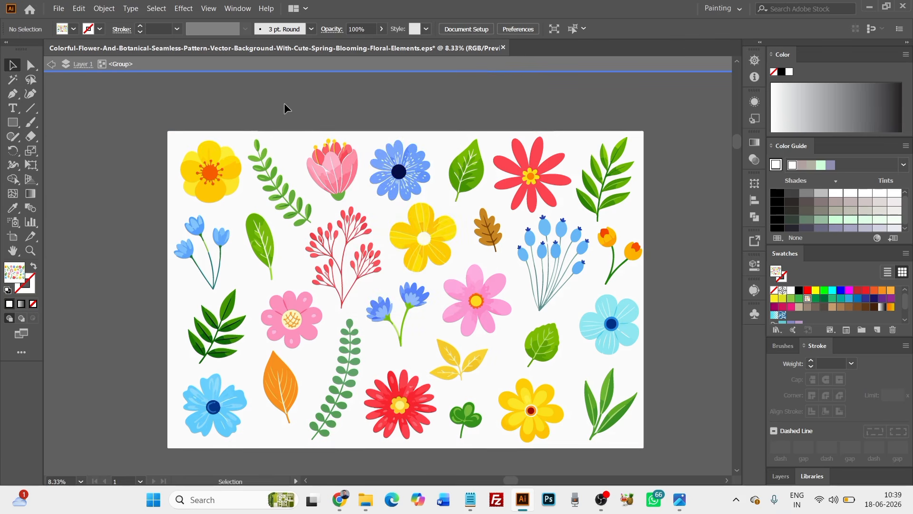
click(283, 144)
key(ctrl+shift+bracketright)
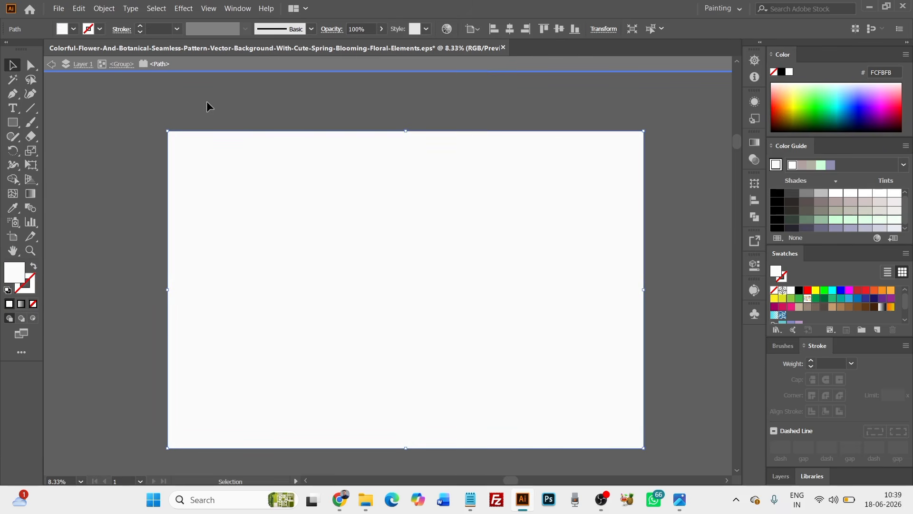
key(Delete)
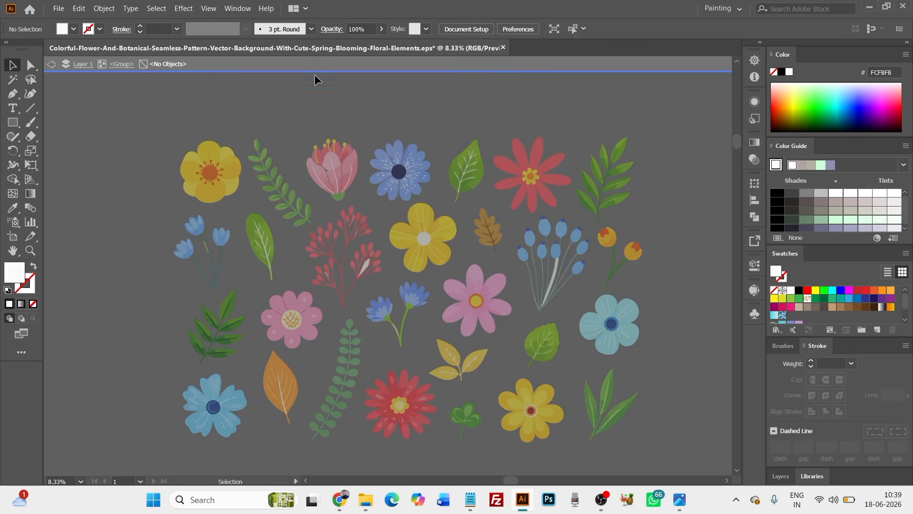
click(305, 70)
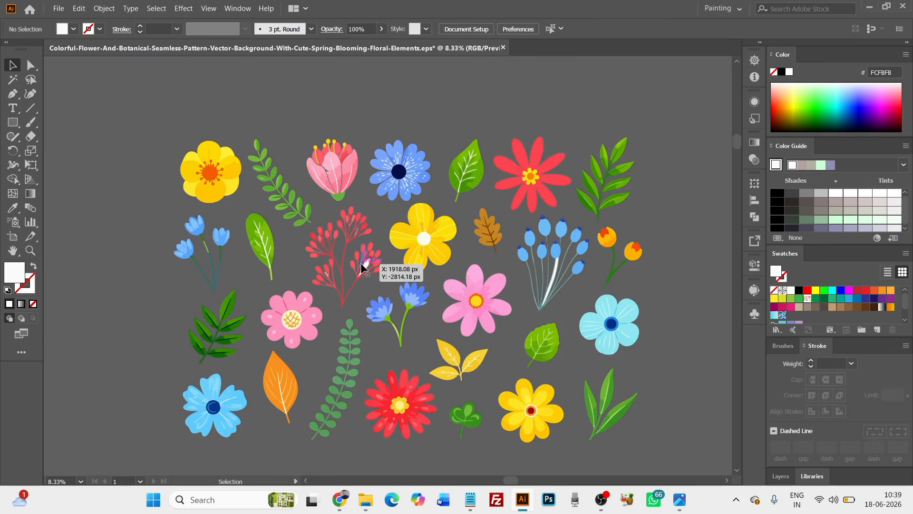
Delete the leftover white shape between the stems of the red berry branch inside the group and exit isolation.
scroll(362, 267, up, 7)
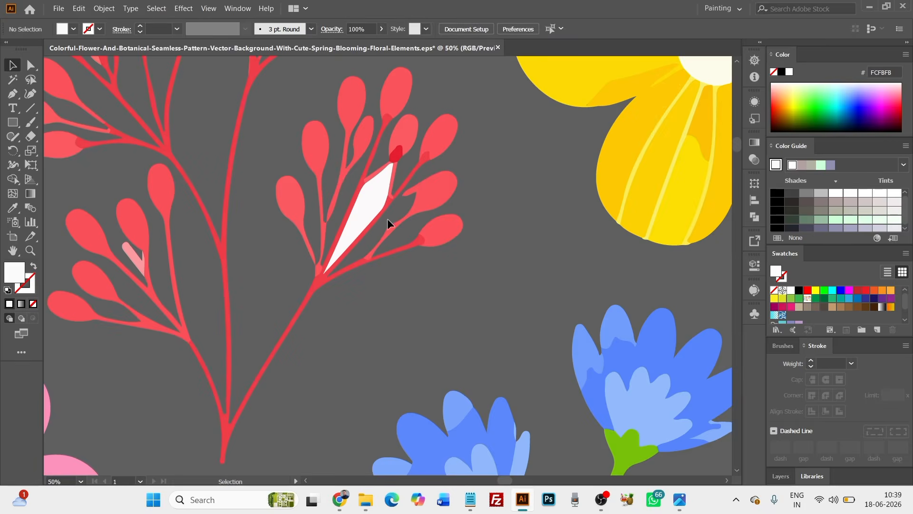
double_click(342, 192)
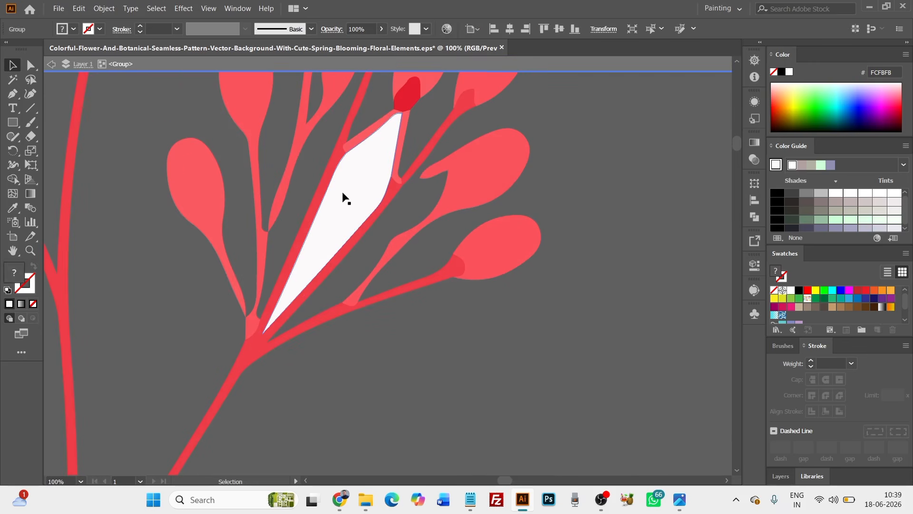
click(353, 193)
key(Delete)
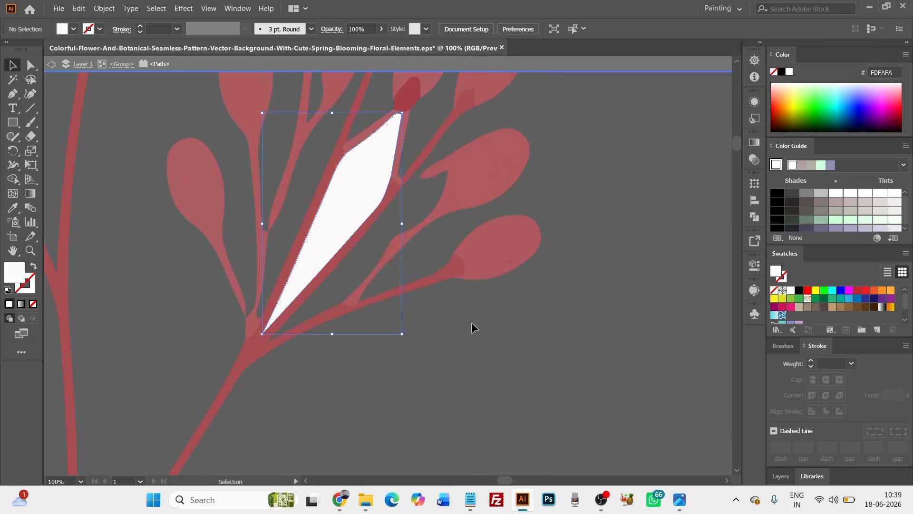
double_click(484, 358)
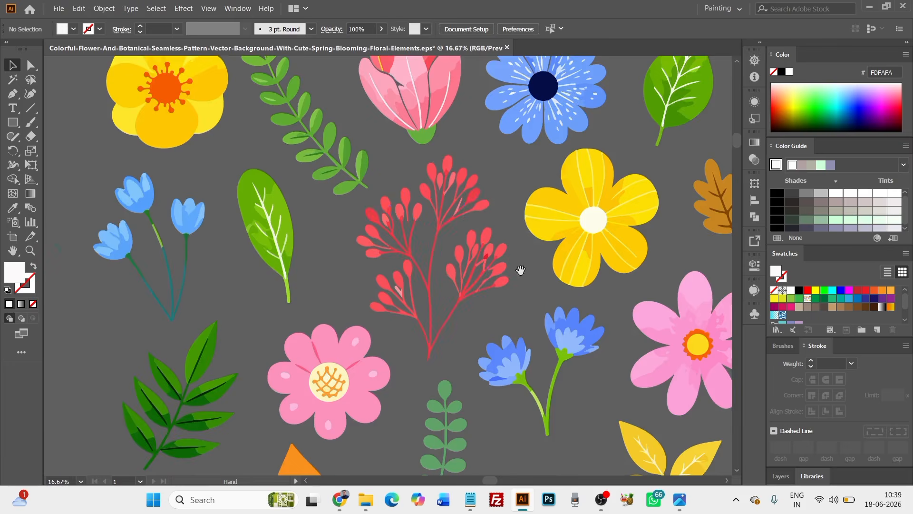
Delete the leftover white sliver between the stems of the blue berry bunch inside the group and exit isolation.
drag(518, 270, 406, 236)
drag(591, 208, 390, 137)
scroll(552, 197, up, 3)
scroll(551, 197, up, 1)
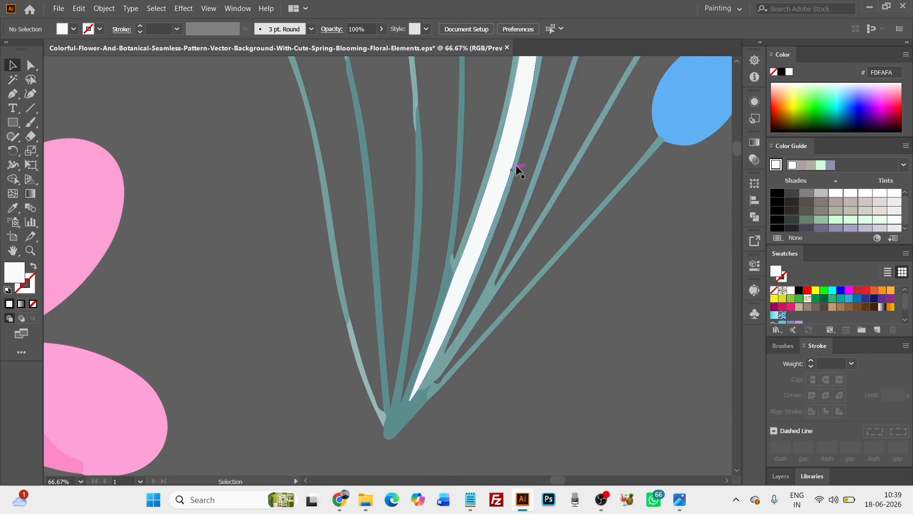
double_click(508, 140)
key(Delete)
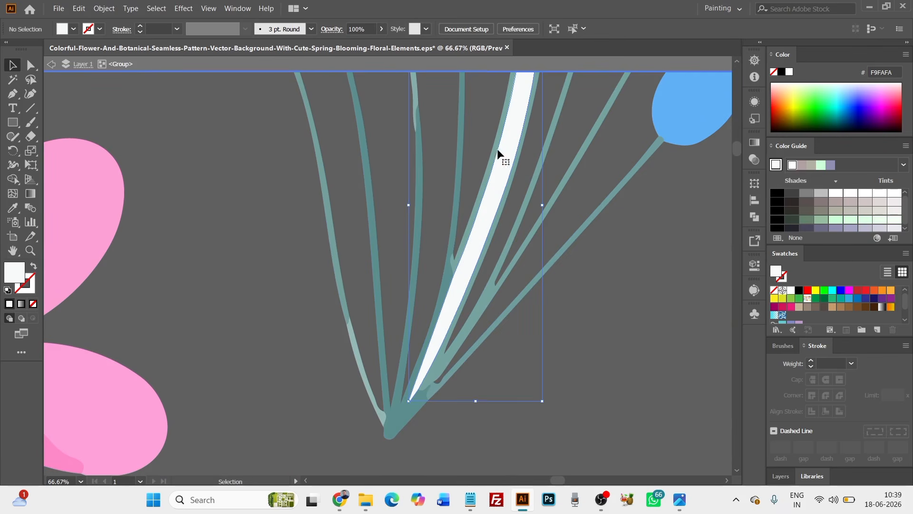
click(309, 70)
scroll(465, 187, down, 7)
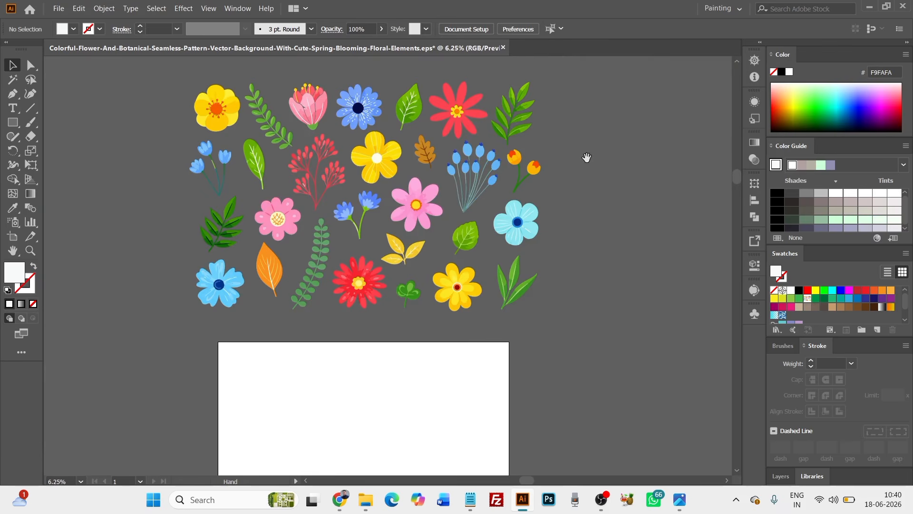
Inspect the cleaned flower and leaf artwork for leftover background pieces.
scroll(573, 177, up, 1)
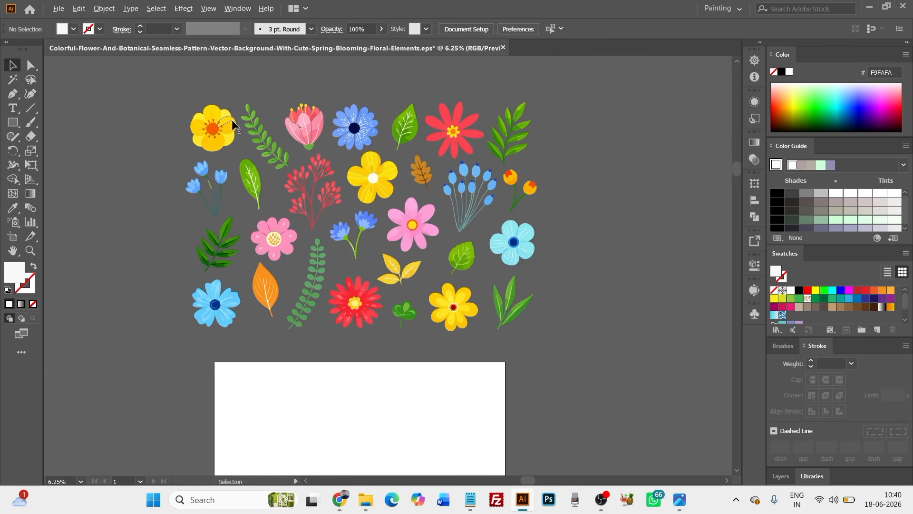
scroll(232, 119, up, 1)
drag(354, 118, 323, 155)
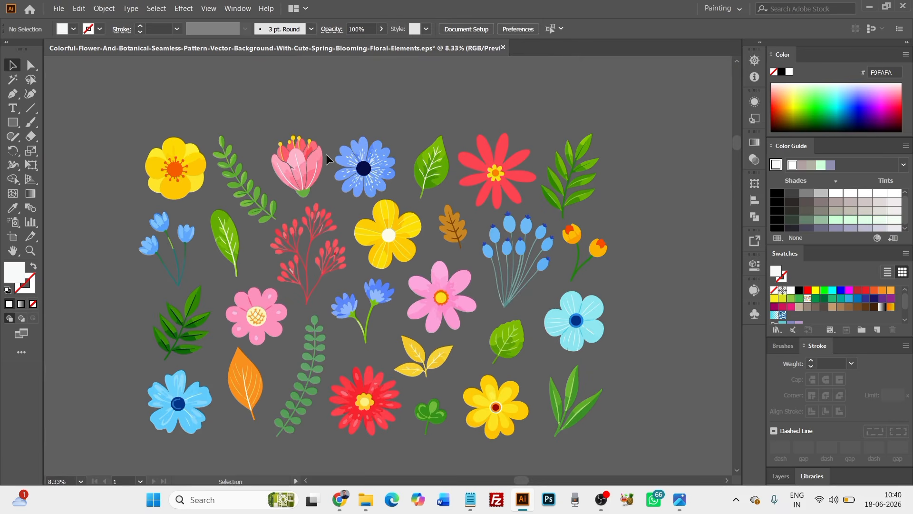
click(316, 171)
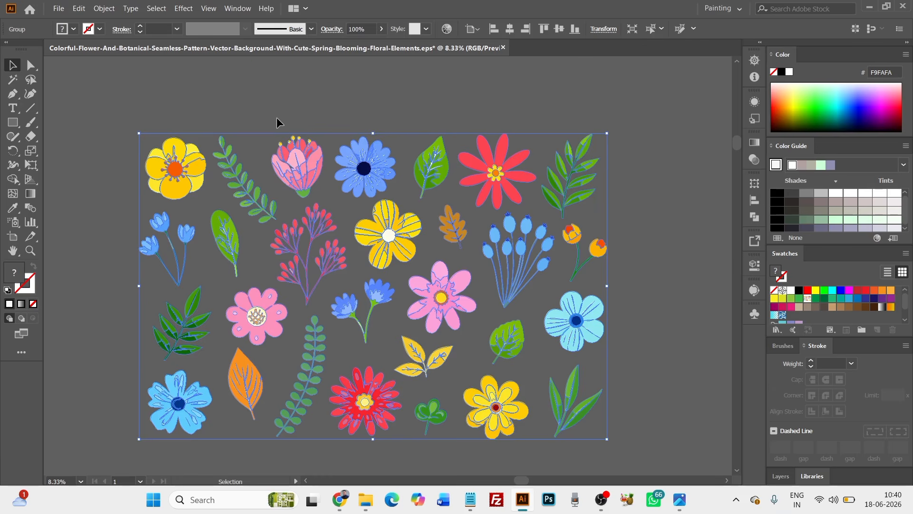
scroll(279, 114, up, 1)
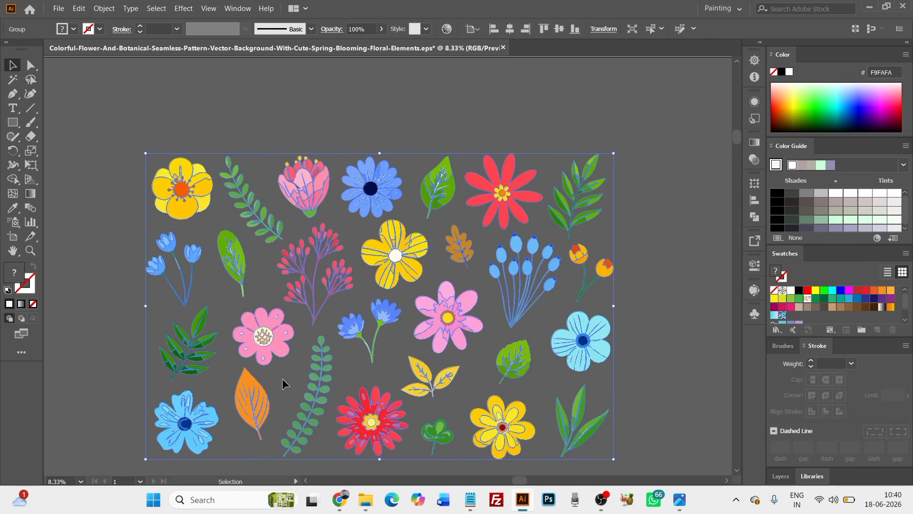
click(404, 115)
scroll(405, 143, down, 1)
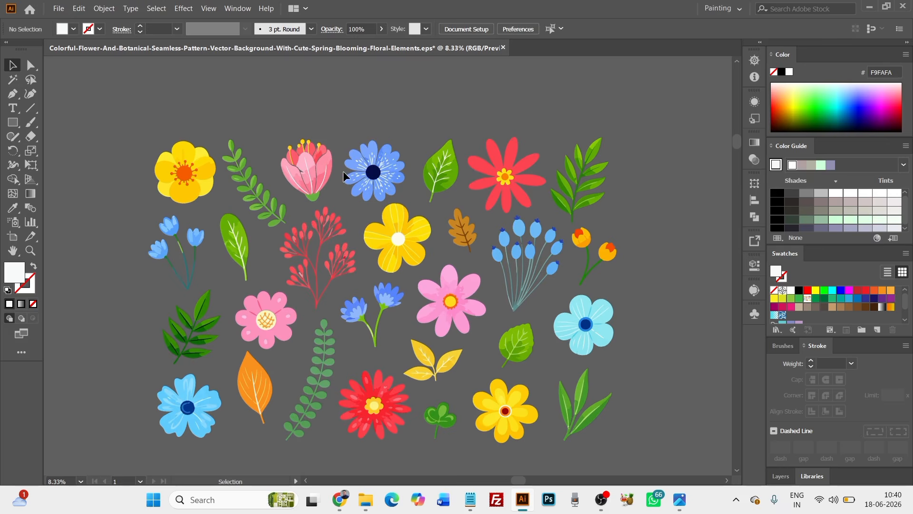
click(387, 184)
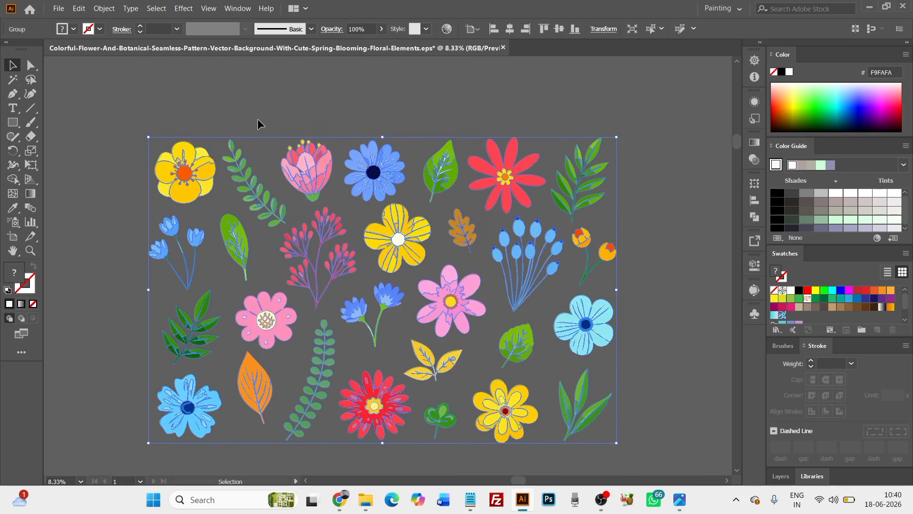
drag(365, 186, 363, 185)
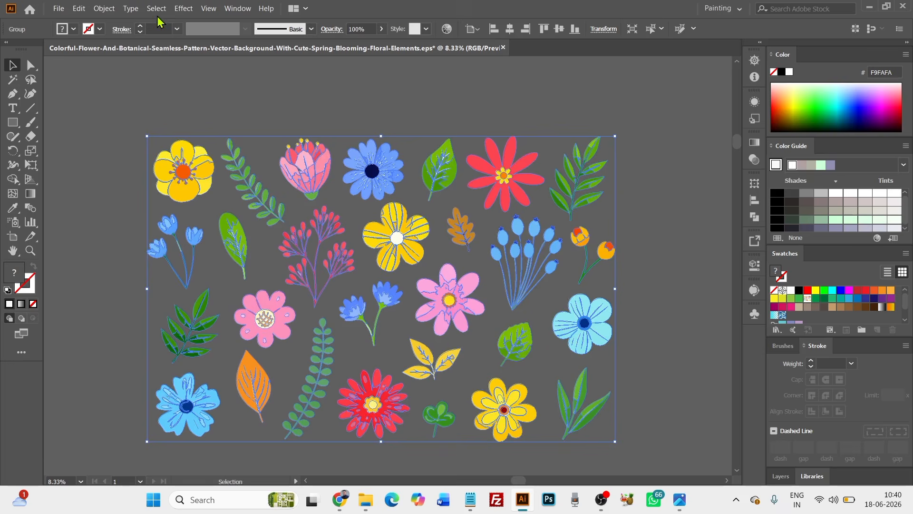
click(104, 9)
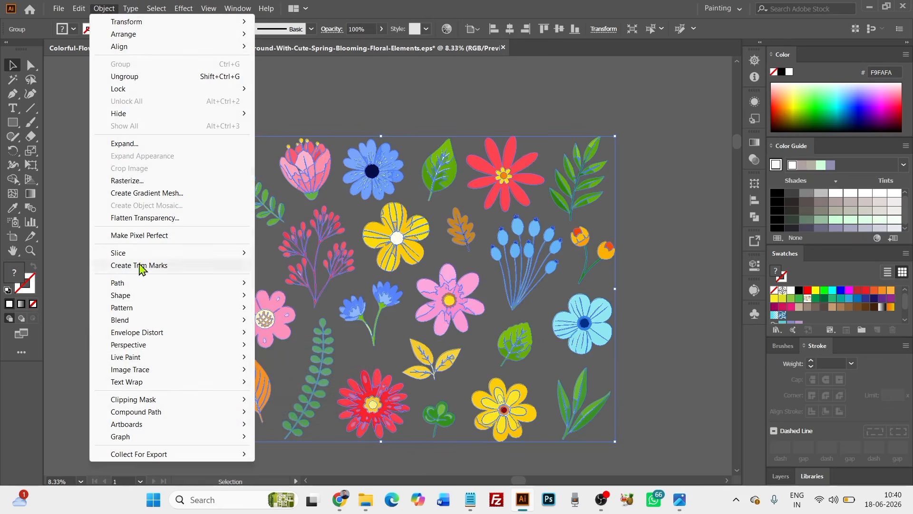
mouse_move(139, 311)
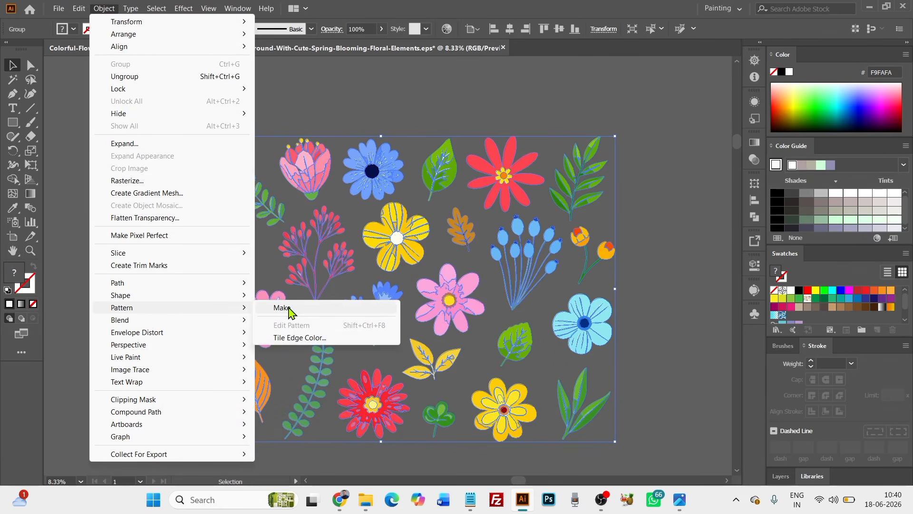
click(303, 108)
click(303, 135)
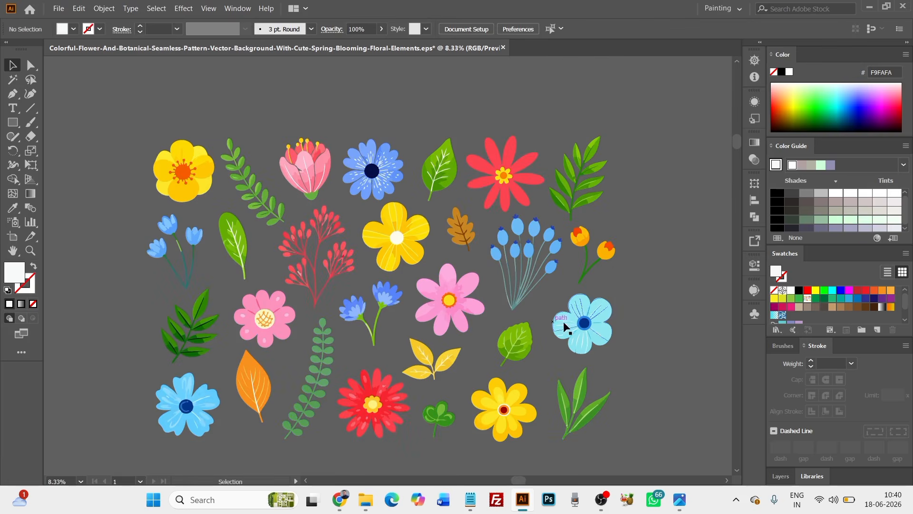
Delete the old floral pattern swatch from the swatch collection.
click(808, 299)
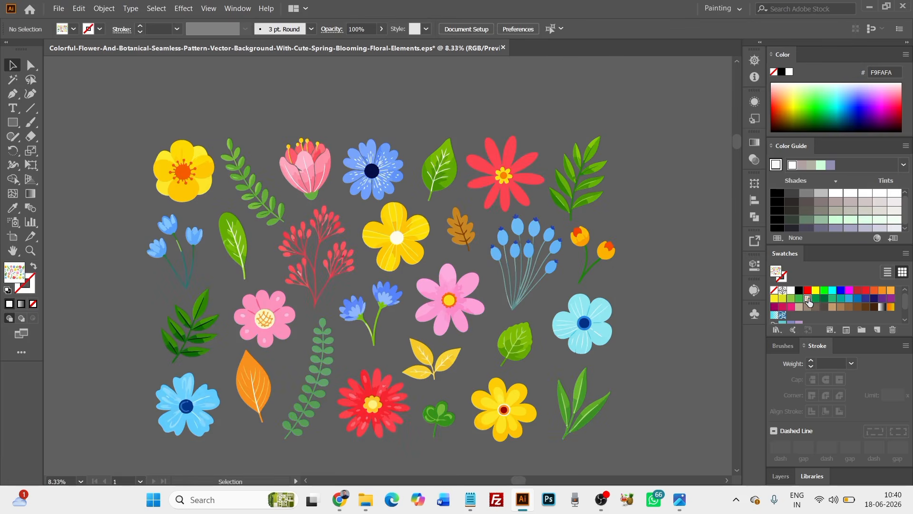
click(892, 330)
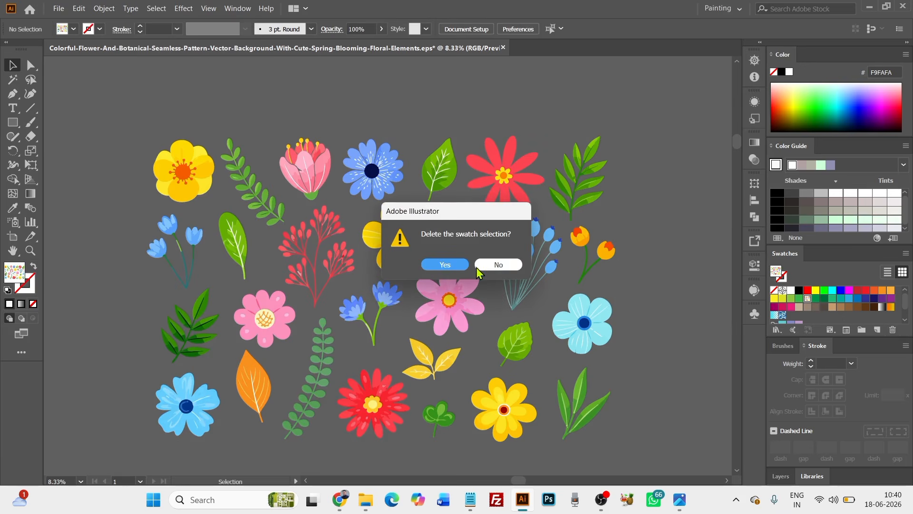
key(Return)
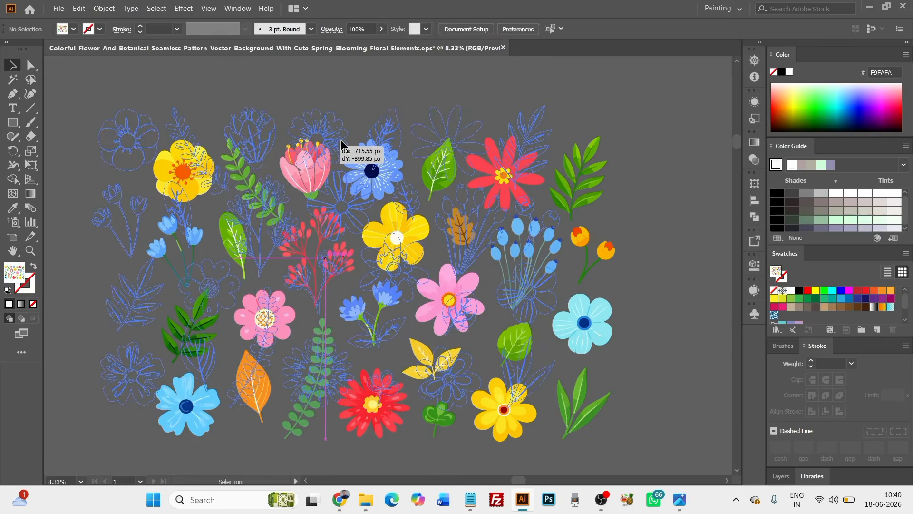
Add the whole floral group to the swatches as a new pattern, then delete the original artwork from the canvas.
click(318, 145)
drag(313, 149, 828, 291)
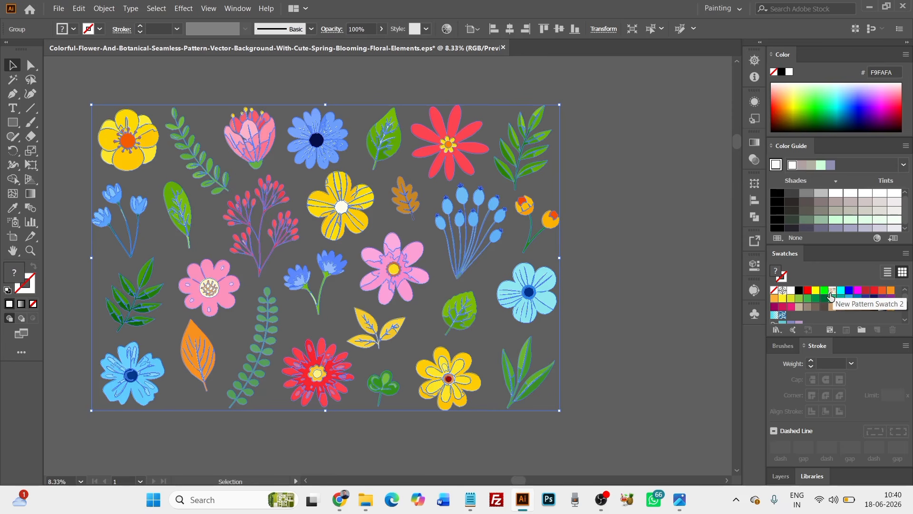
scroll(561, 213, down, 3)
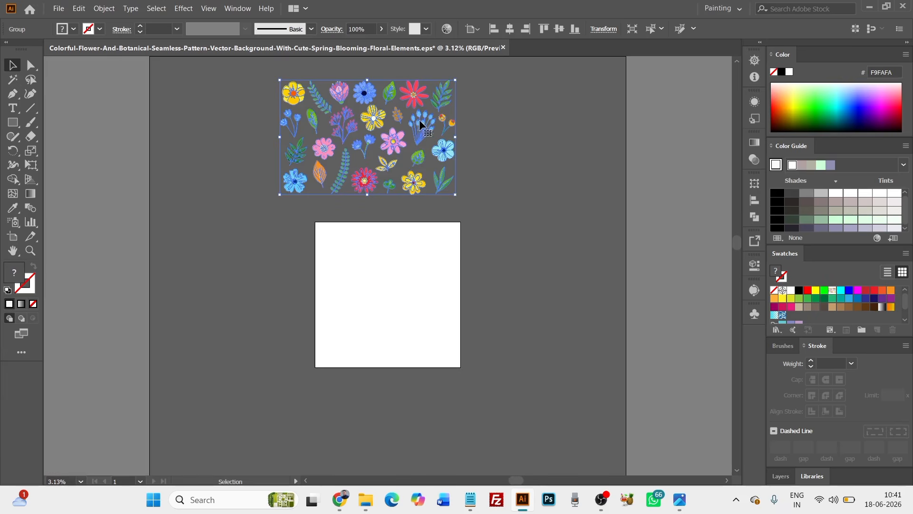
key(Delete)
scroll(416, 147, up, 1)
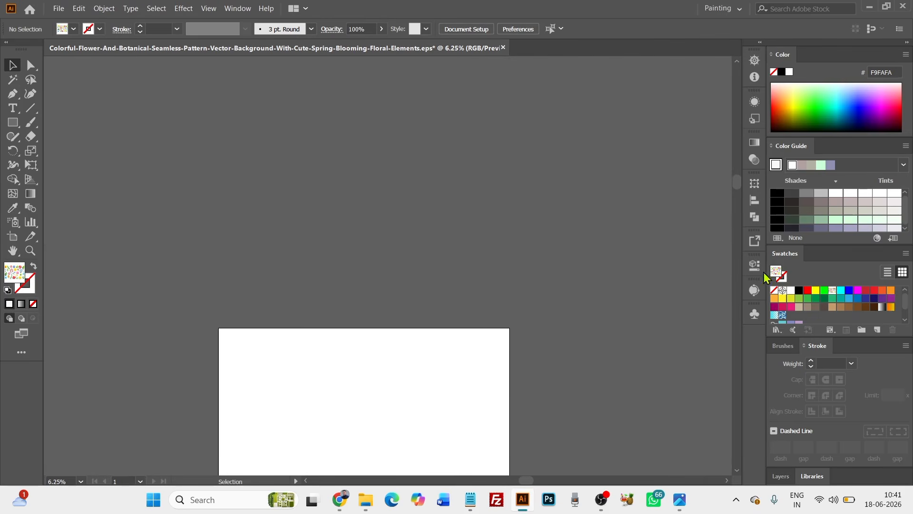
Open the new floral pattern swatch for editing and size its tile to the art.
double_click(832, 292)
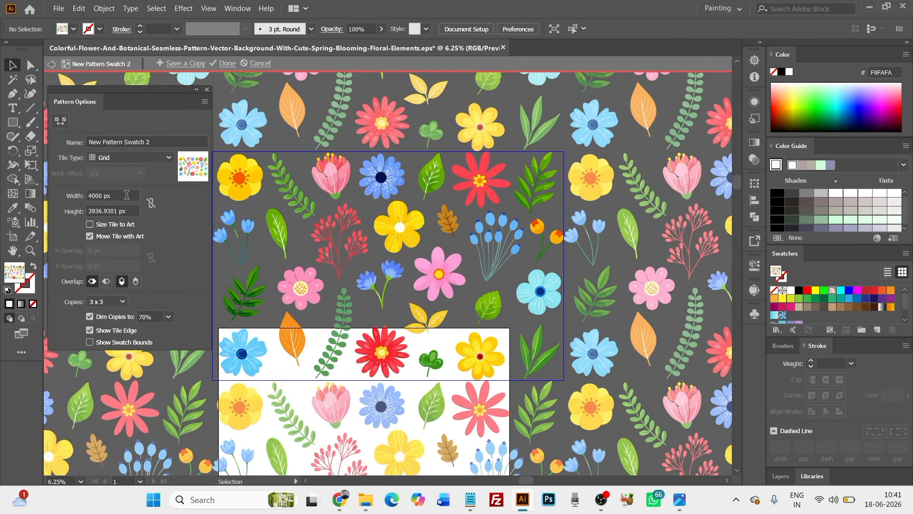
click(128, 160)
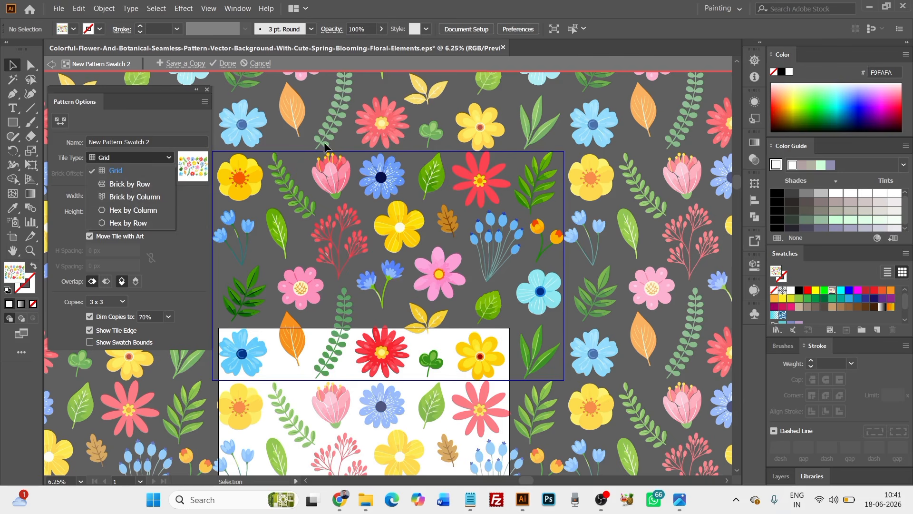
click(190, 234)
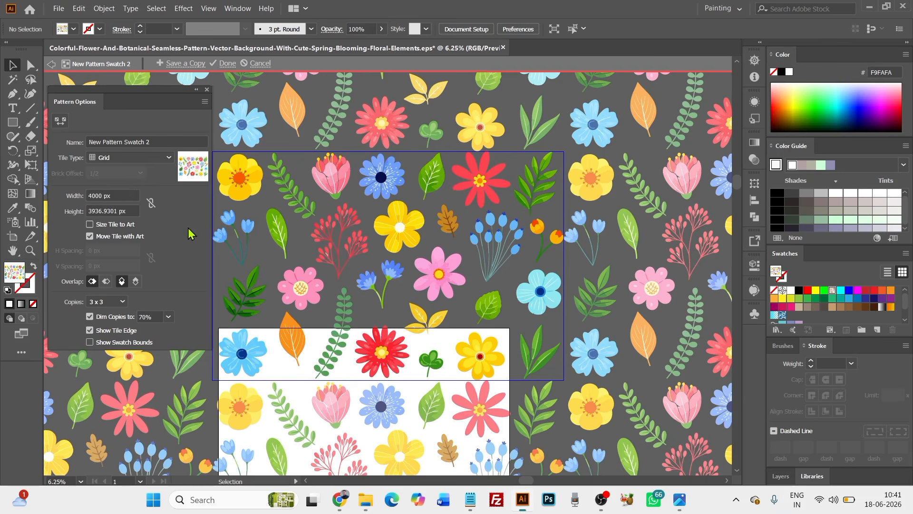
click(127, 195)
key(Return)
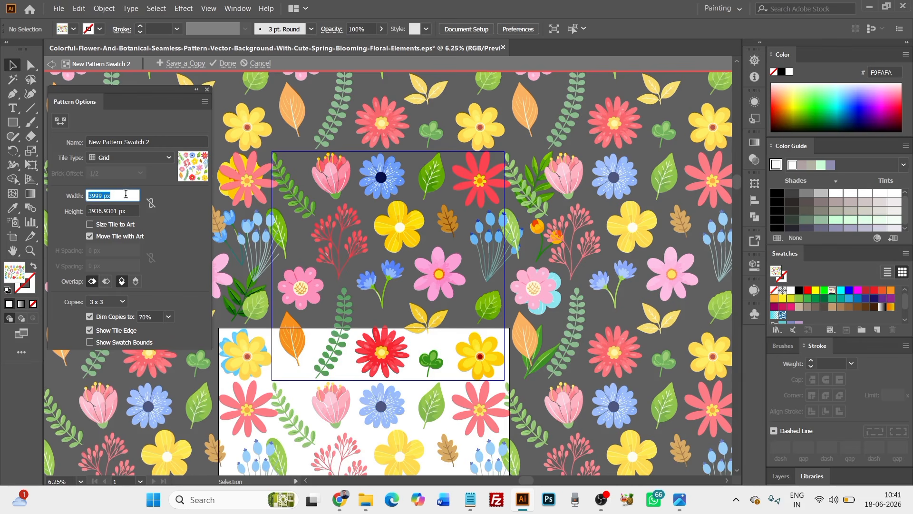
click(193, 223)
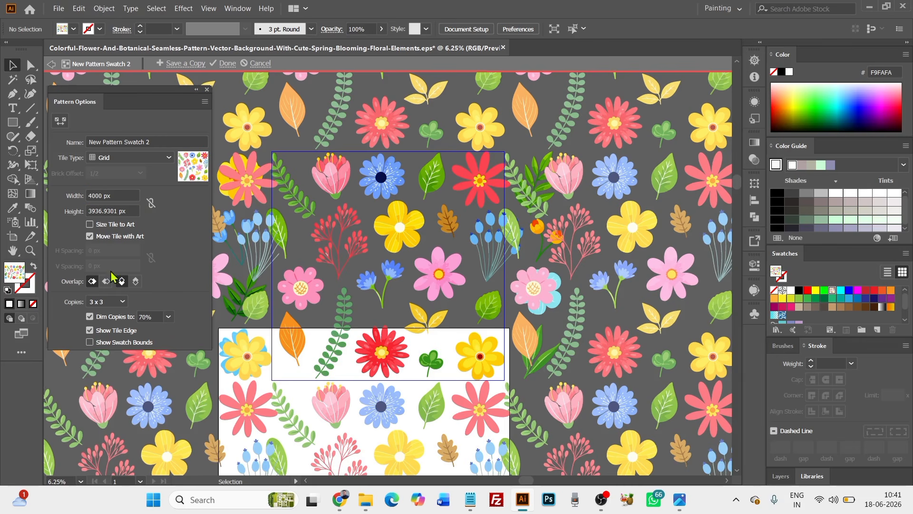
click(89, 225)
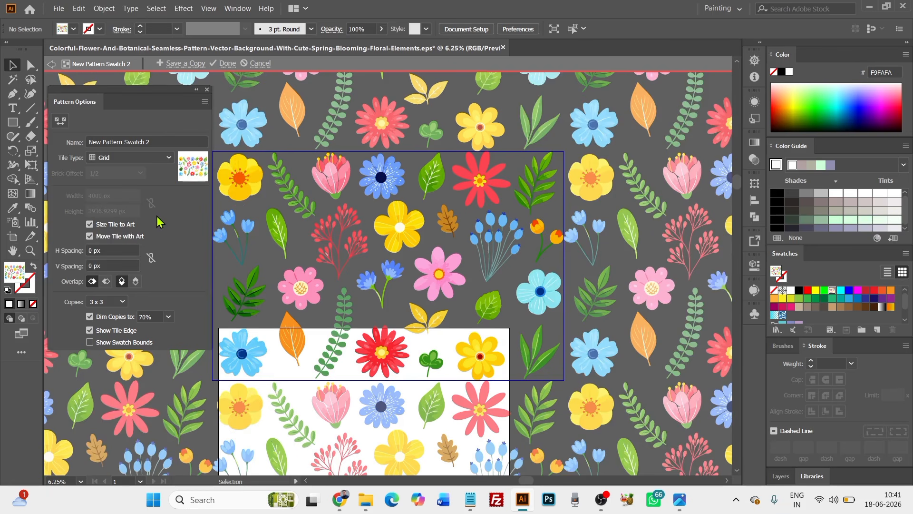
Set the pattern preview to 5 x 5 copies and finish editing the pattern.
click(121, 302)
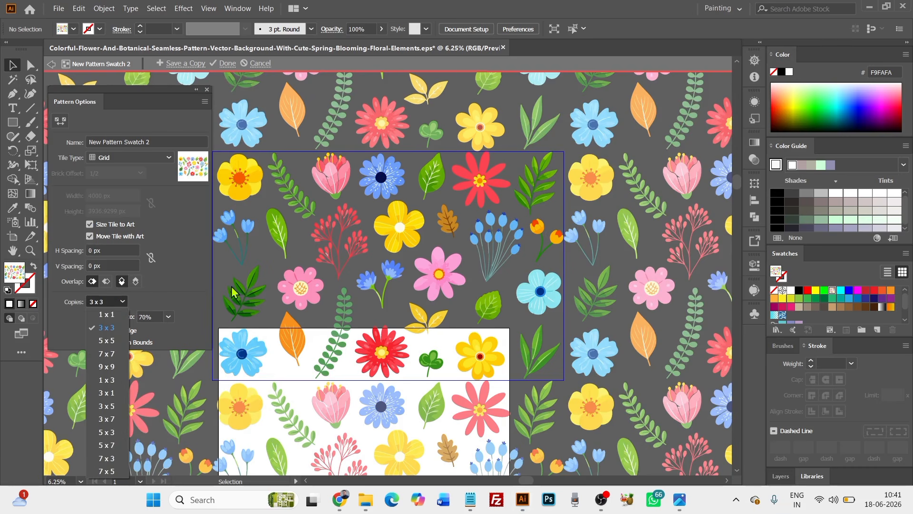
click(457, 282)
key(ctrl+0)
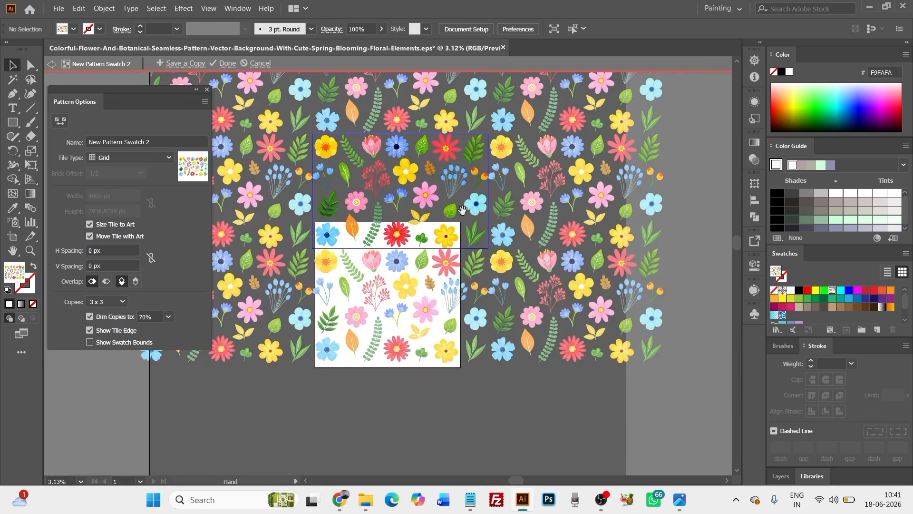
drag(473, 198, 500, 285)
drag(433, 187, 444, 164)
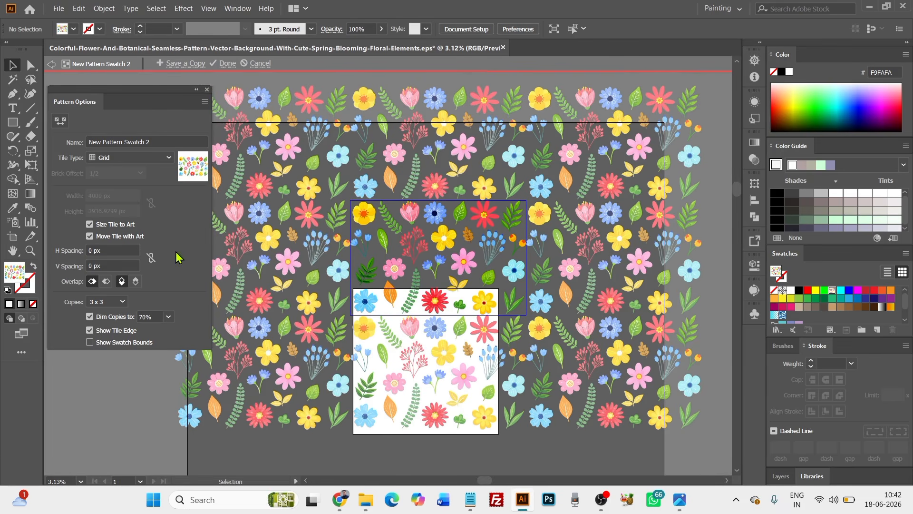
click(114, 301)
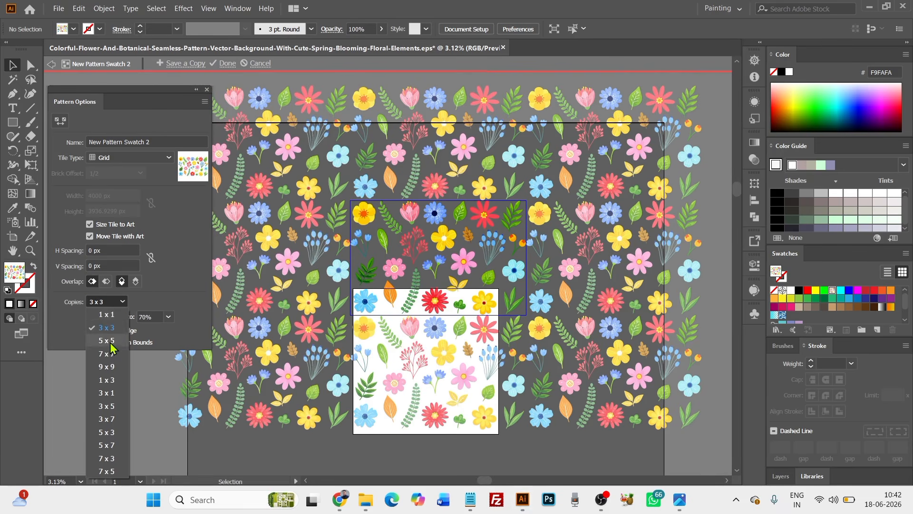
click(111, 341)
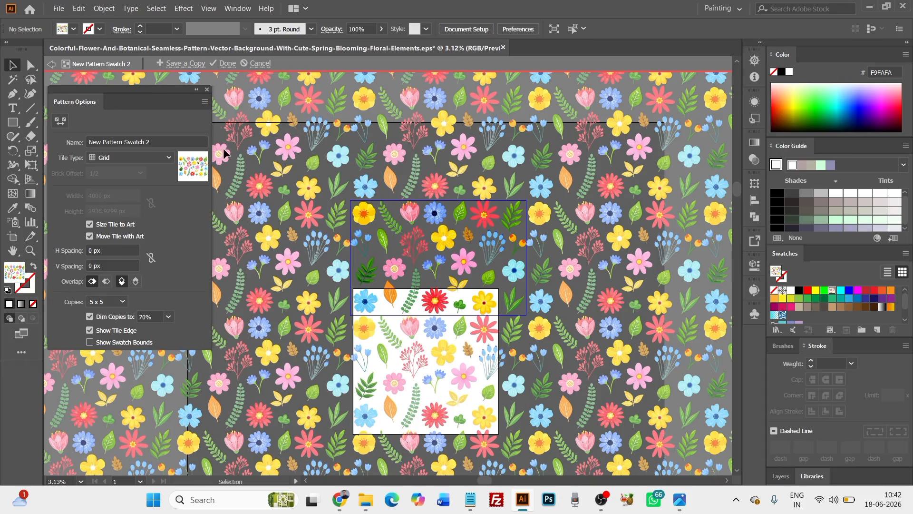
click(228, 64)
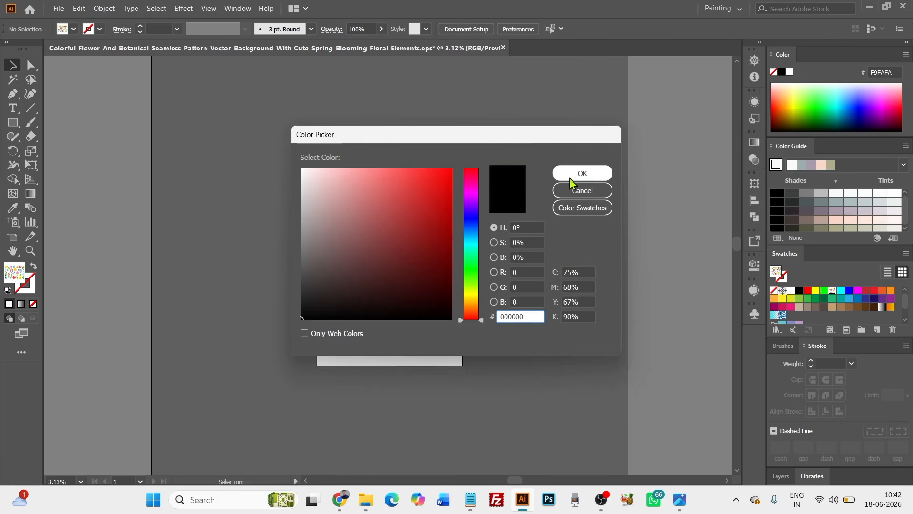
Set the fill color to the dusty pink C49494.
click(338, 203)
click(583, 173)
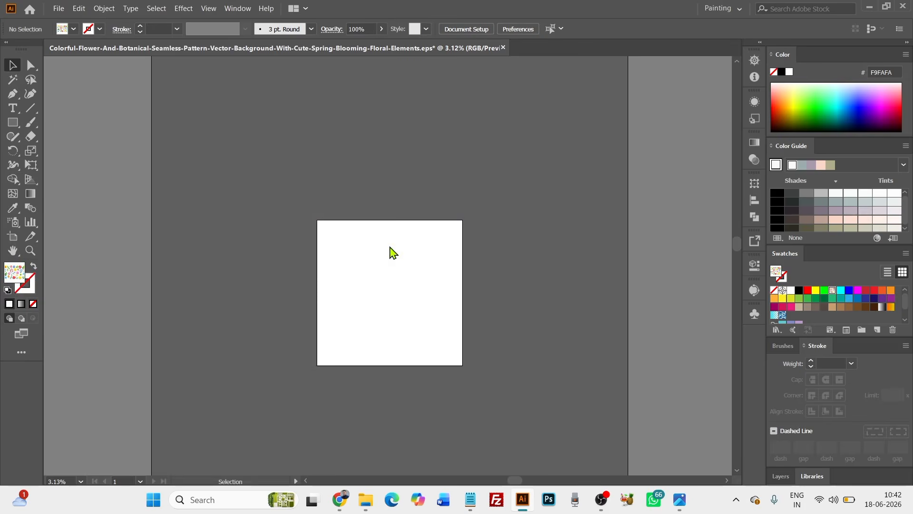
key(ctrl+equal)
key(ctrl+equal)
key(ctrl+equal)
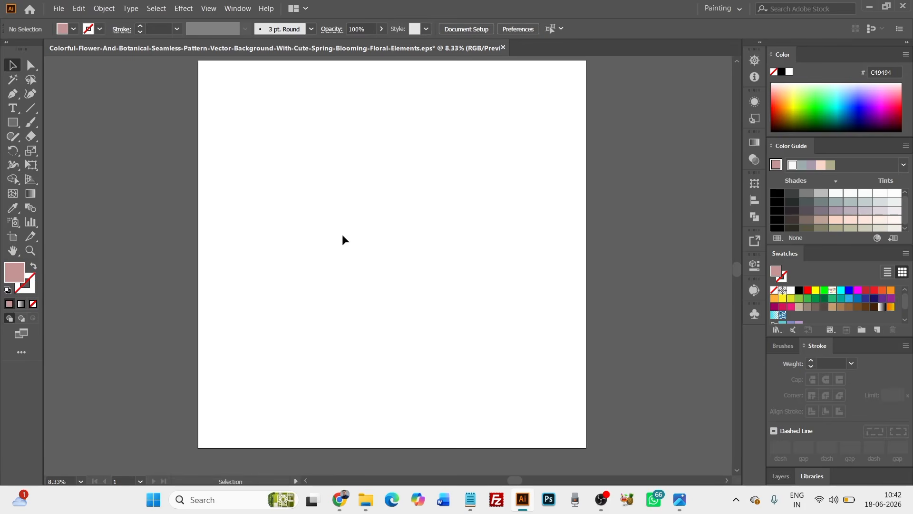
drag(373, 202, 367, 210)
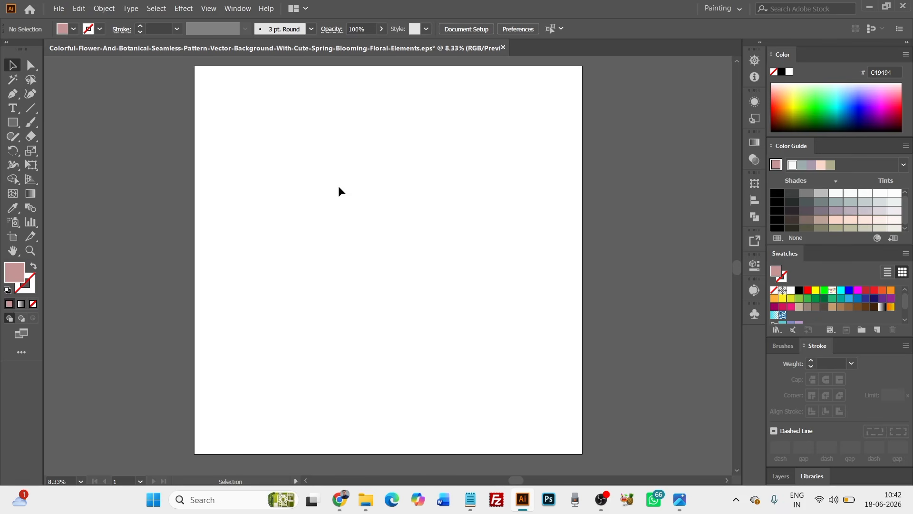
Check the artboard's width and height in its options without changing them.
click(13, 236)
double_click(399, 149)
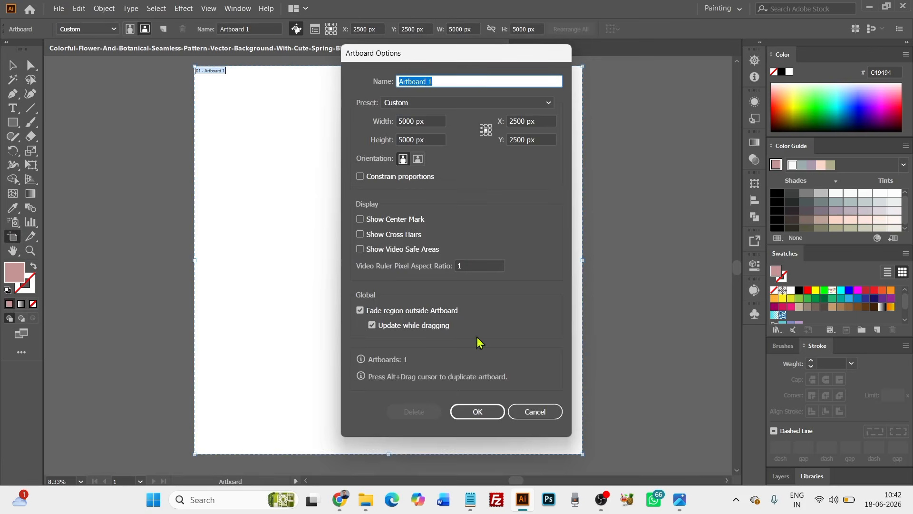
click(528, 410)
click(12, 64)
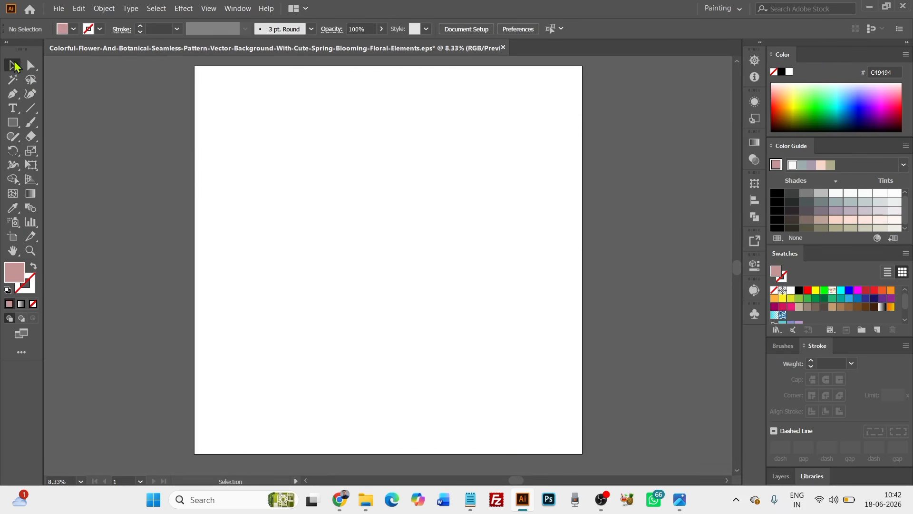
Create a 5000 x 5000 px rectangle on the artboard with the Rectangle tool.
key(m)
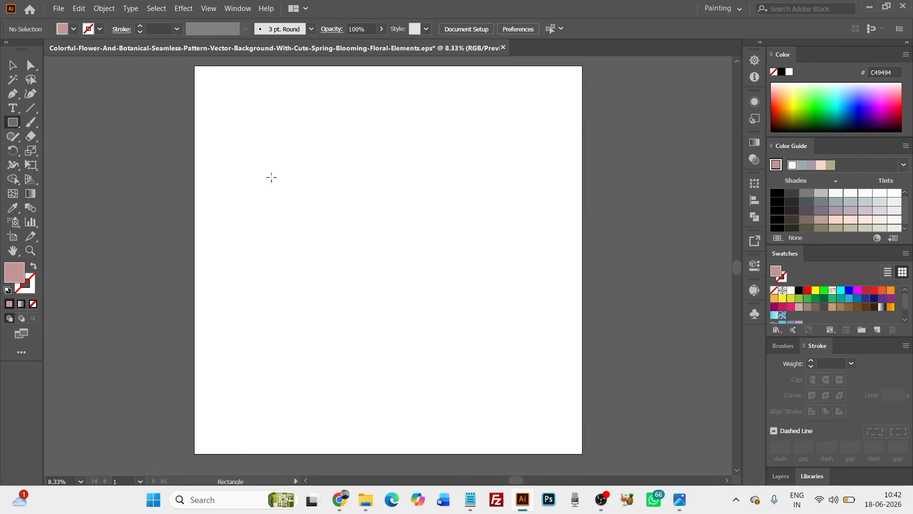
click(339, 151)
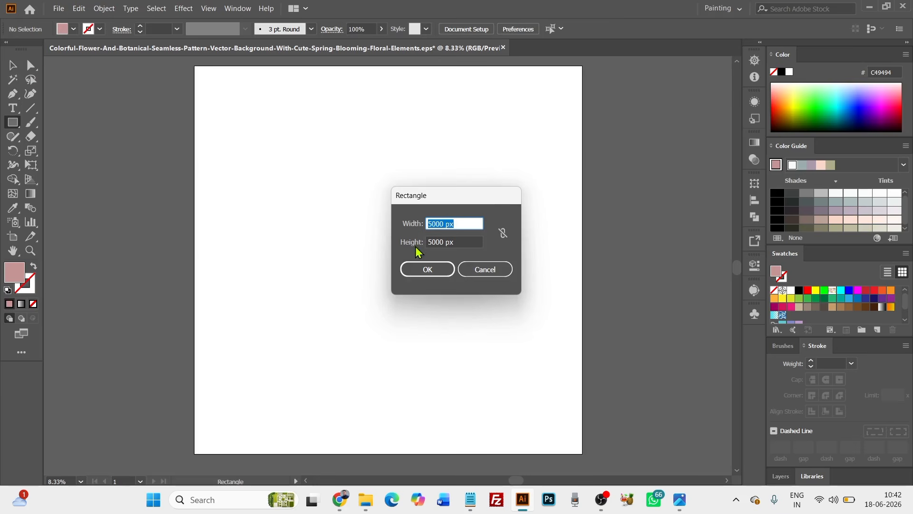
click(421, 271)
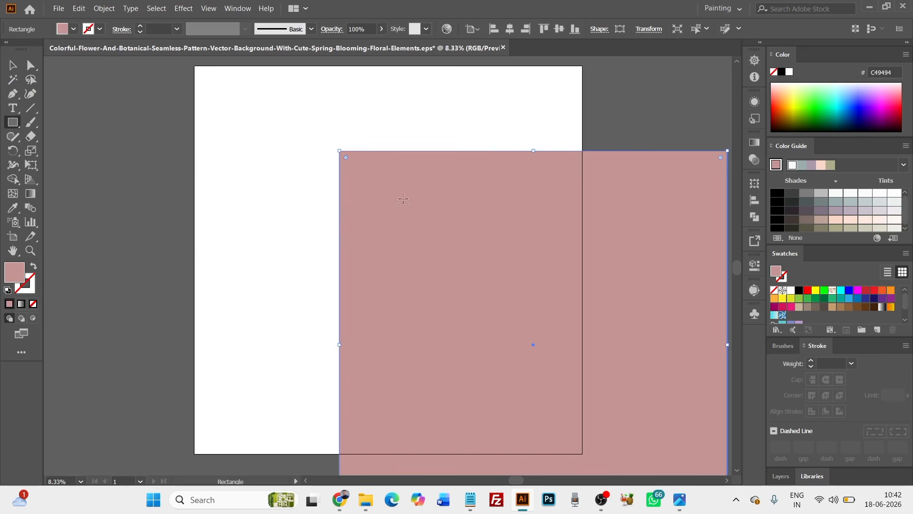
Center the pink rectangle horizontally and vertically on the artboard and fill it with the new floral pattern swatch.
key(v)
click(290, 237)
scroll(263, 226, down, 1)
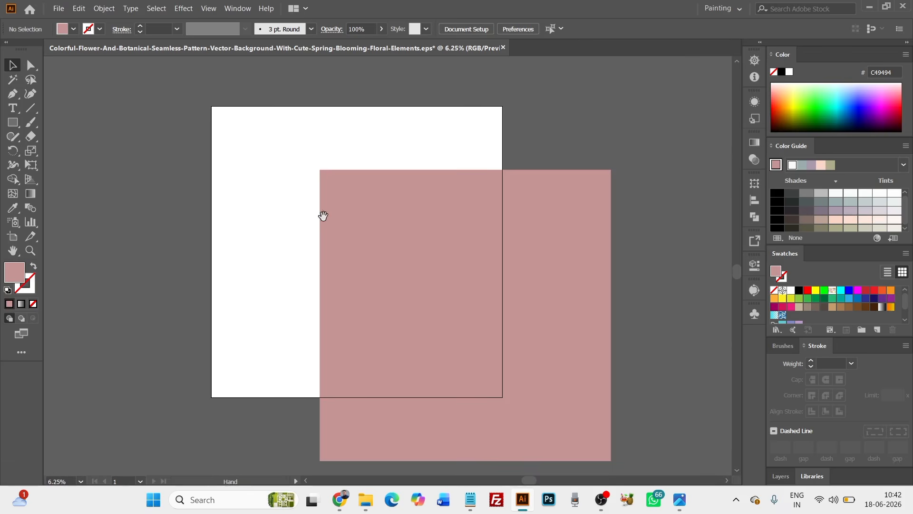
click(431, 233)
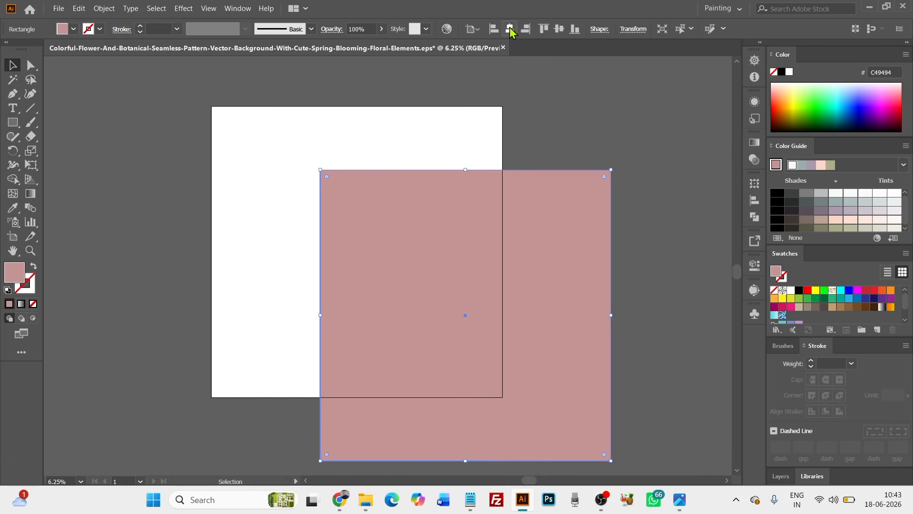
click(509, 29)
click(559, 29)
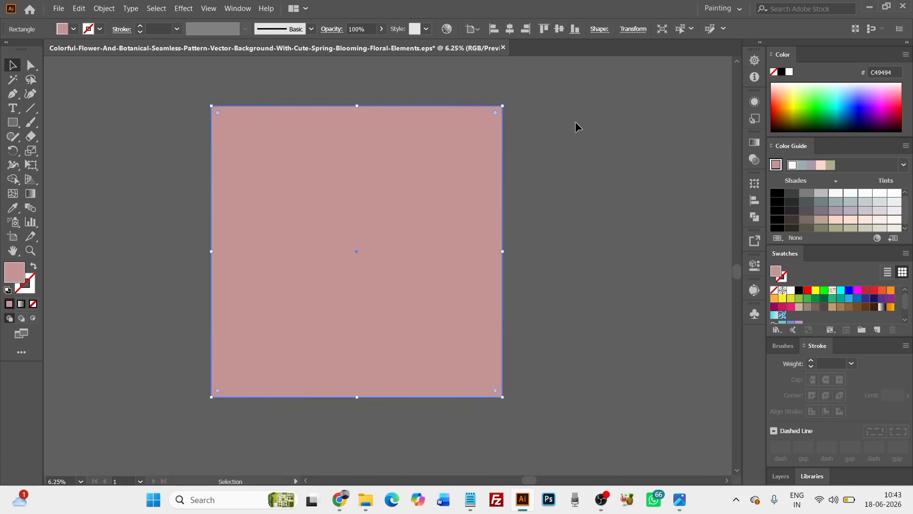
click(418, 198)
click(832, 291)
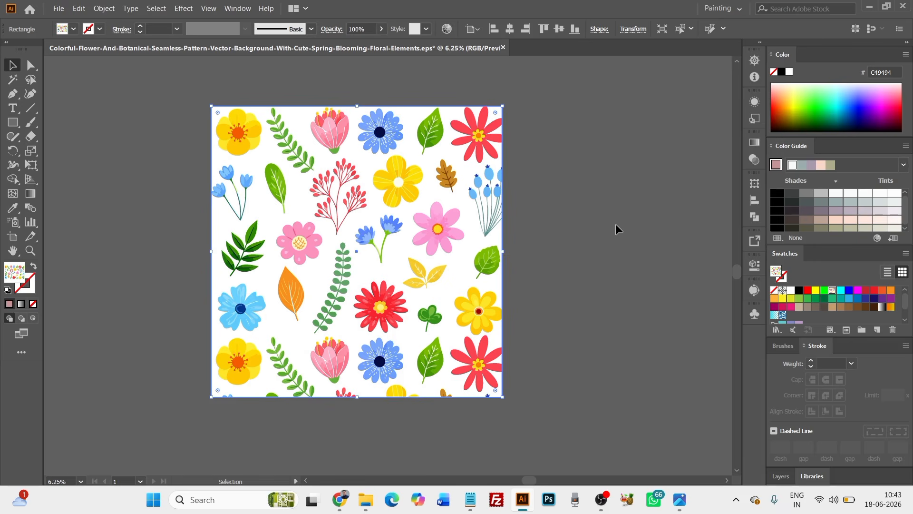
Open the floral pattern swatch for editing and set its preview to 7 x 7 copies.
double_click(832, 291)
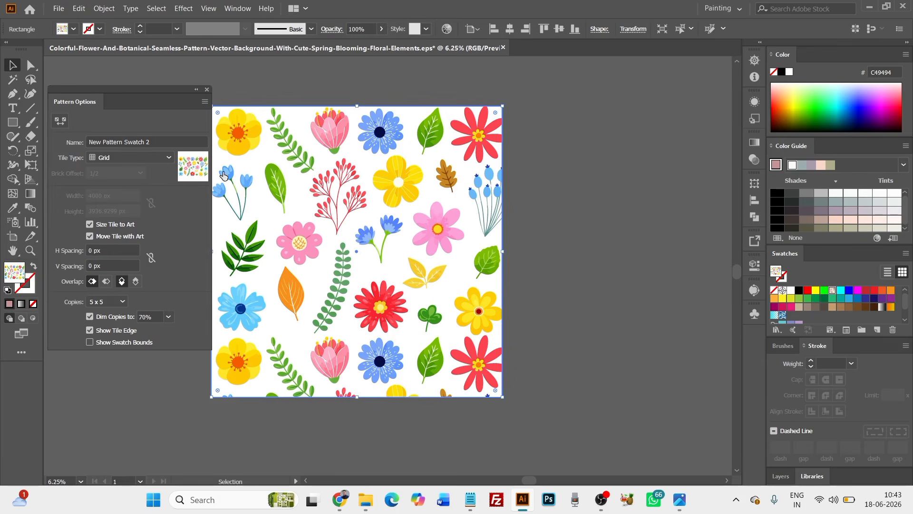
click(99, 302)
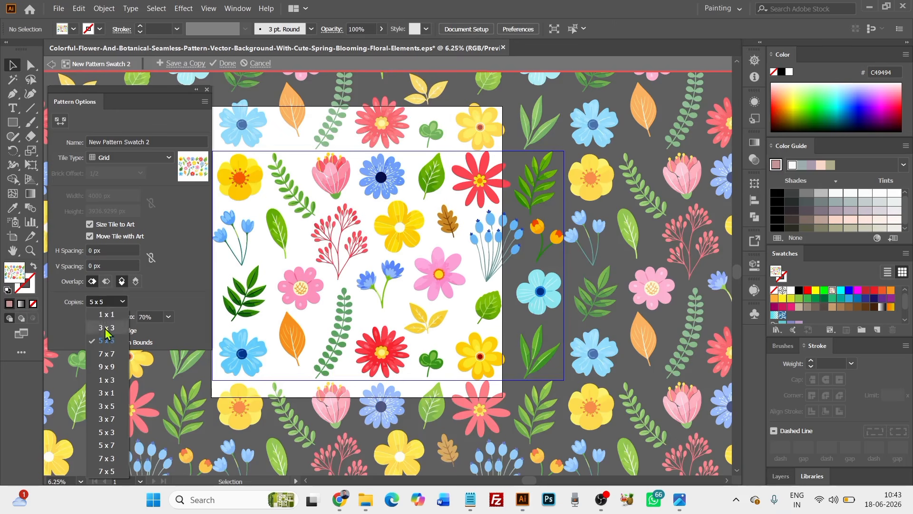
click(108, 354)
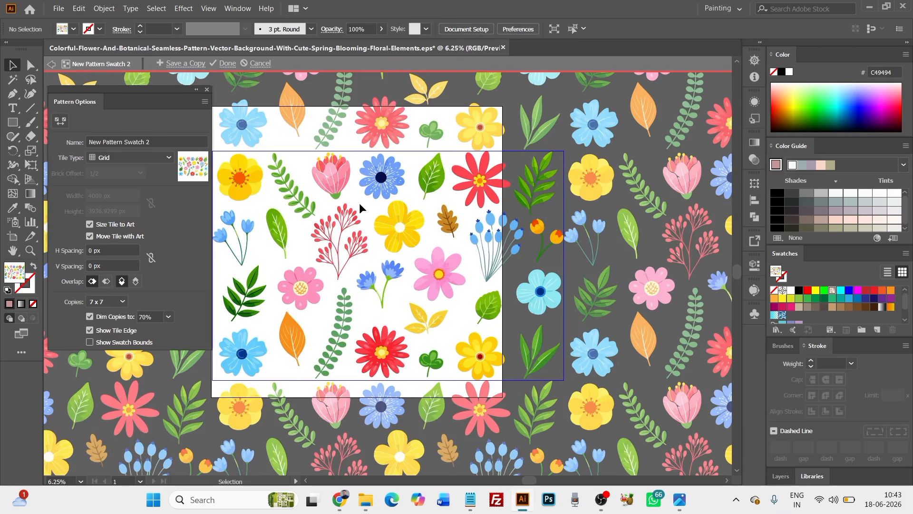
Select all the floral artwork in the pattern tile and scale it down proportionally about its center.
key(ctrl+minus)
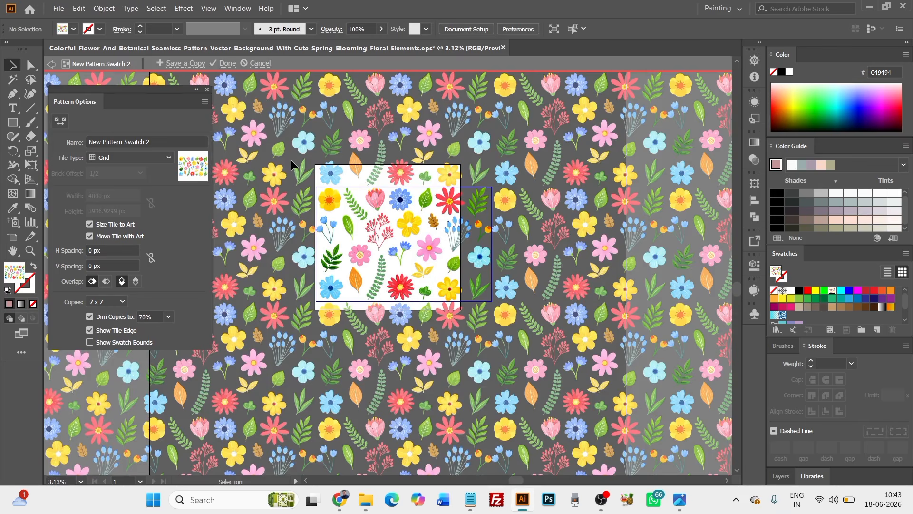
drag(294, 155, 496, 256)
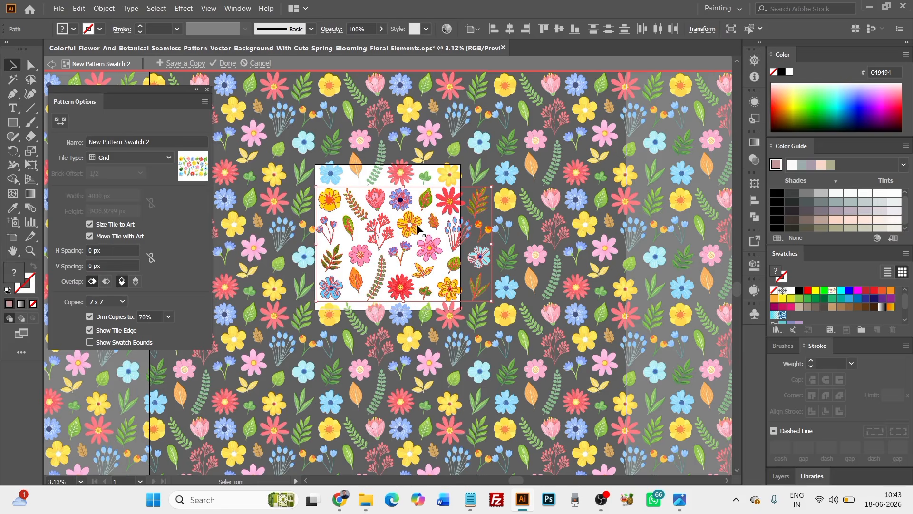
scroll(417, 230, up, 3)
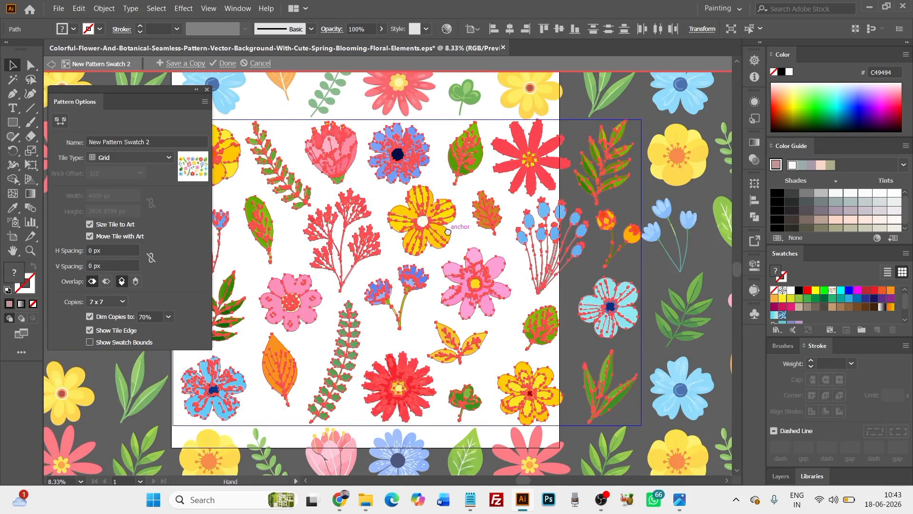
drag(448, 232, 521, 239)
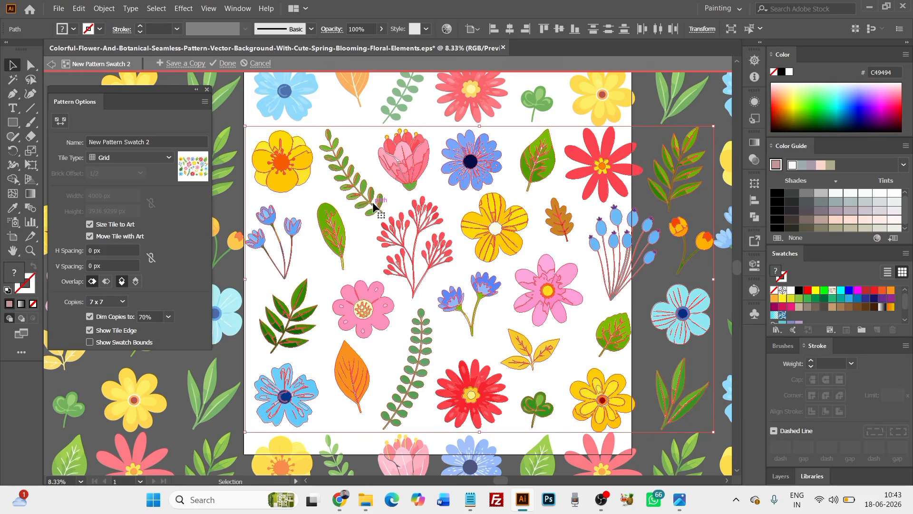
scroll(370, 204, down, 2)
key(space)
drag(335, 217, 289, 231)
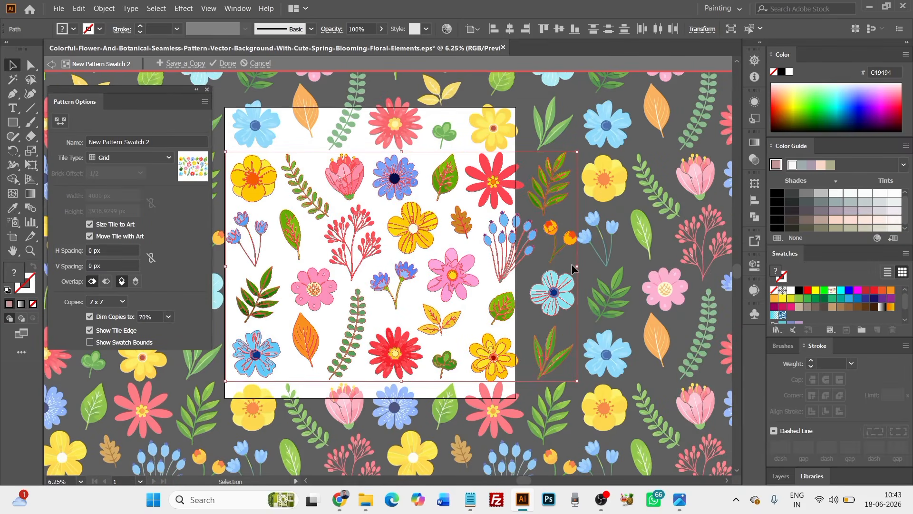
drag(575, 269, 542, 266)
drag(474, 264, 449, 261)
click(589, 266)
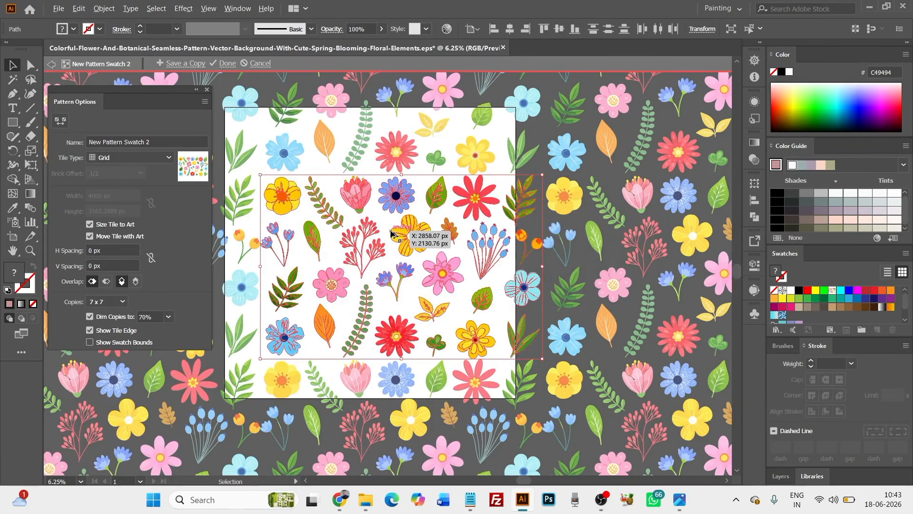
Reselect the whole floral artwork and scale it down proportionally about its center until its side edge meets the artboard edge.
alt+scroll(405, 231, down, 2)
drag(412, 220, 399, 225)
click(573, 266)
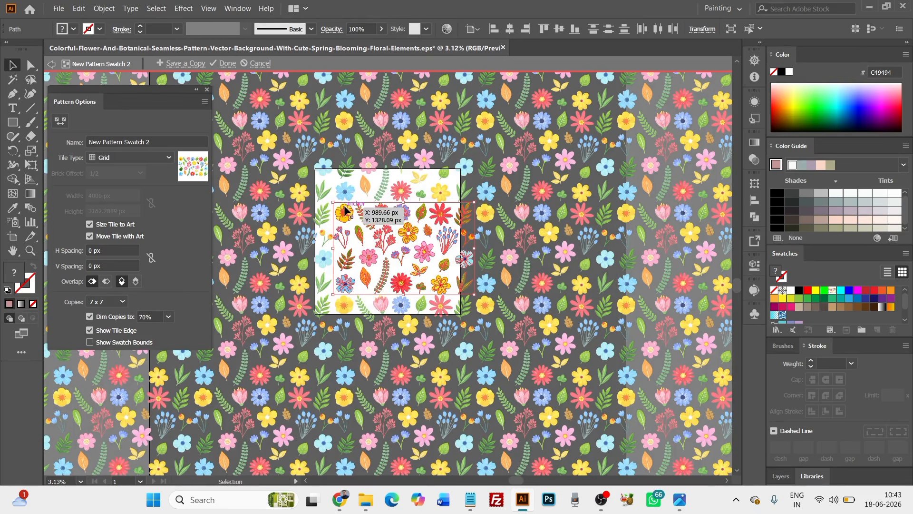
drag(397, 231, 399, 233)
alt+scroll(463, 233, up, 1)
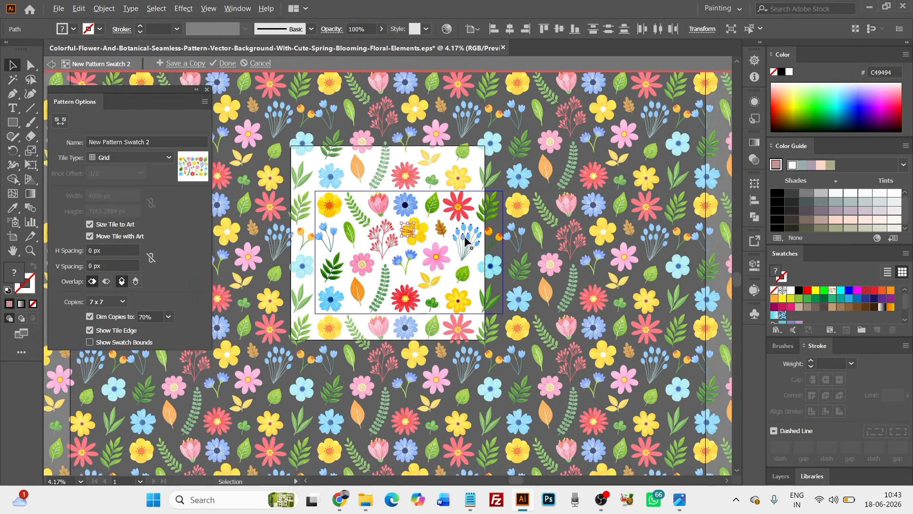
drag(463, 238, 491, 245)
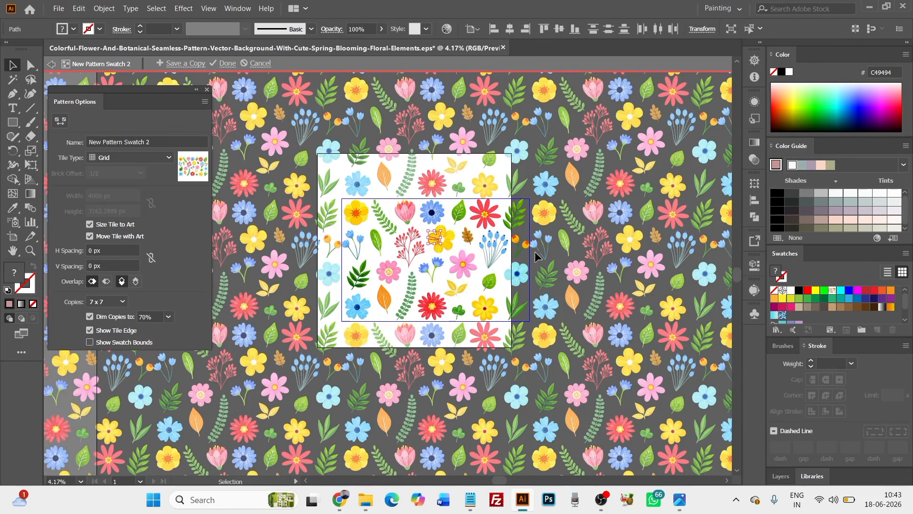
drag(548, 179, 459, 326)
drag(318, 185, 553, 384)
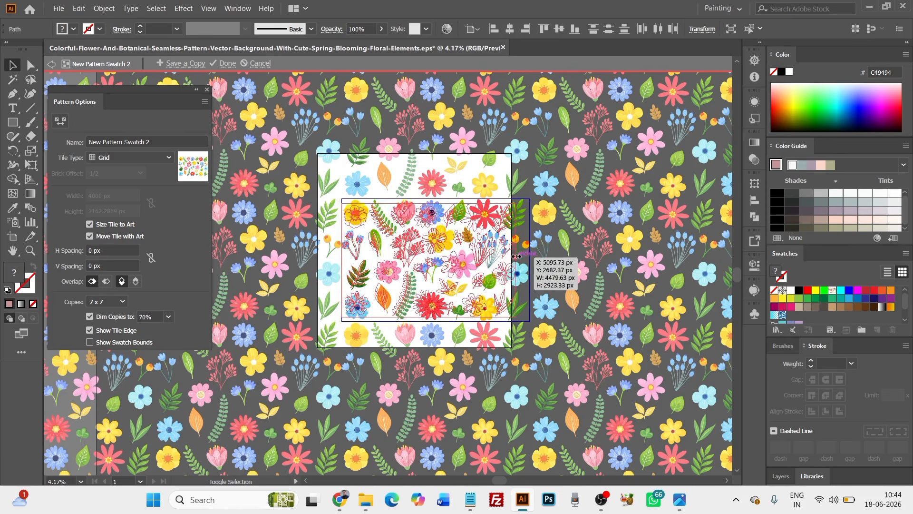
drag(516, 257, 512, 258)
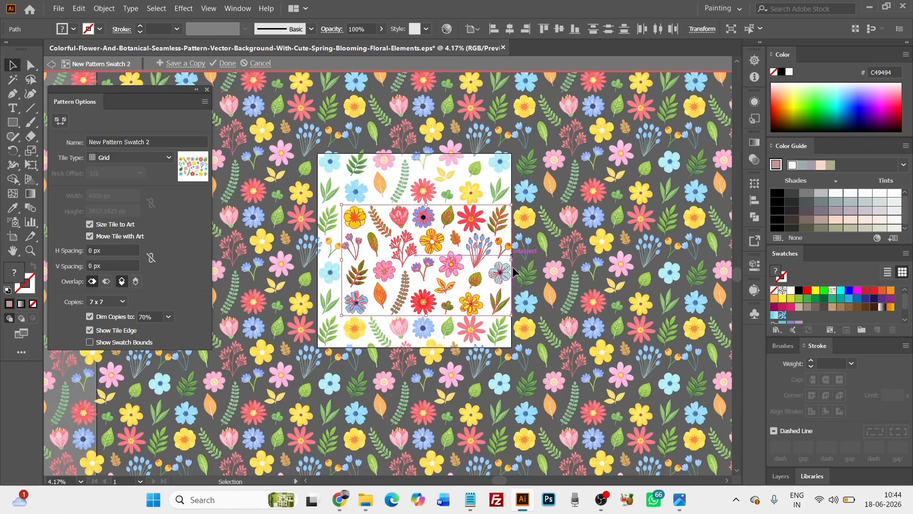
click(464, 230)
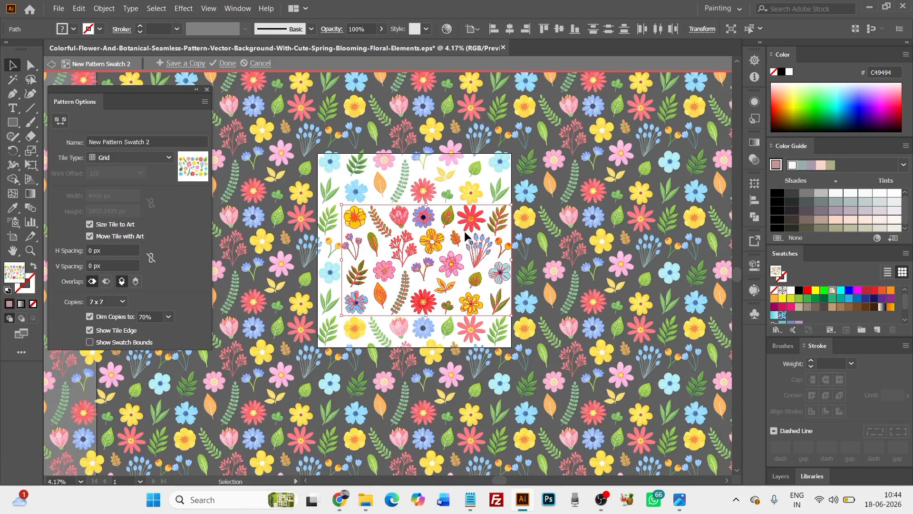
Set the pattern preview to 3 x 3 copies and finish editing the pattern.
scroll(464, 230, up, 2)
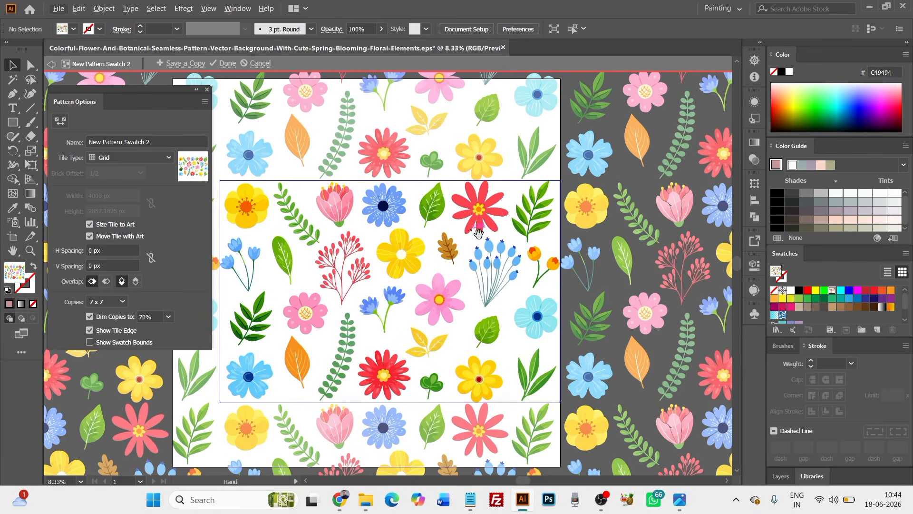
drag(477, 230, 515, 215)
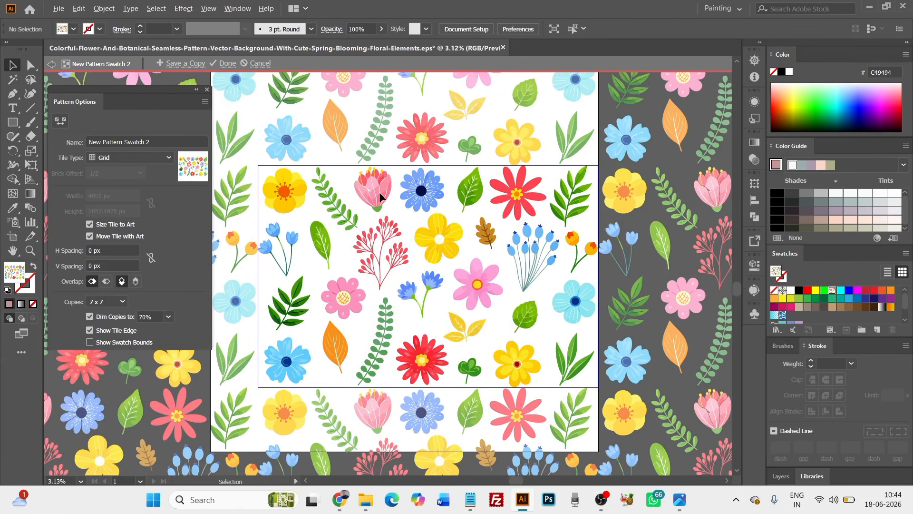
scroll(406, 197, down, 3)
click(114, 304)
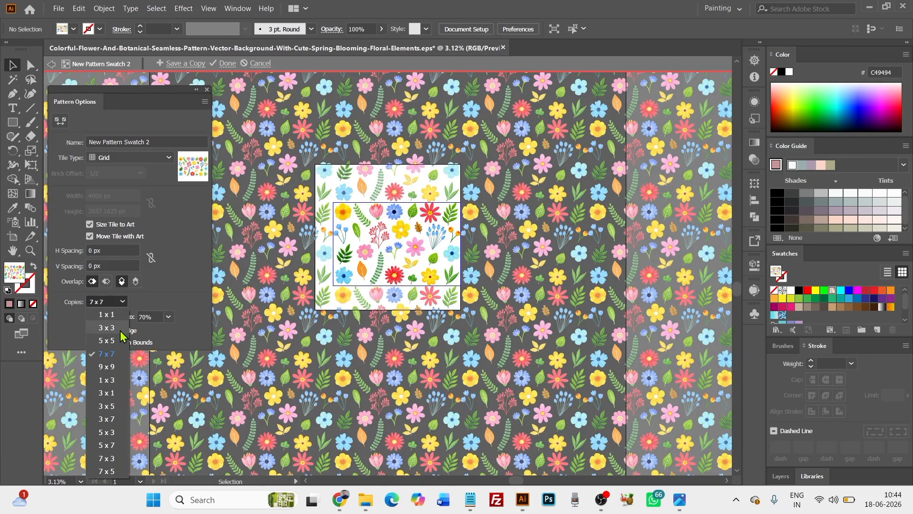
click(116, 316)
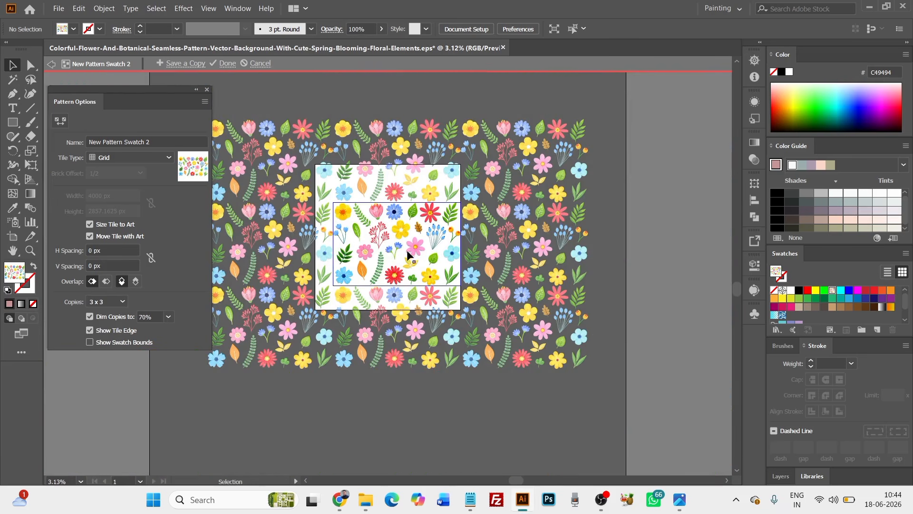
scroll(403, 236, up, 3)
drag(458, 257, 481, 249)
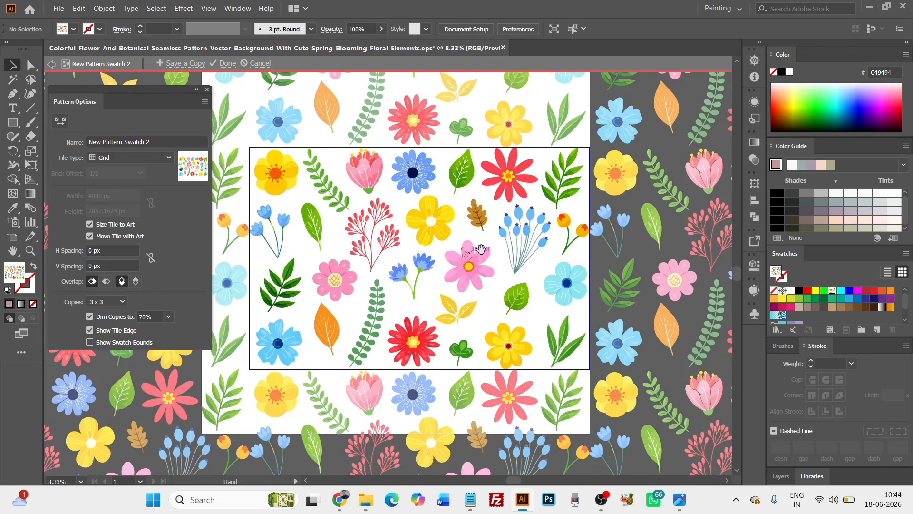
click(227, 65)
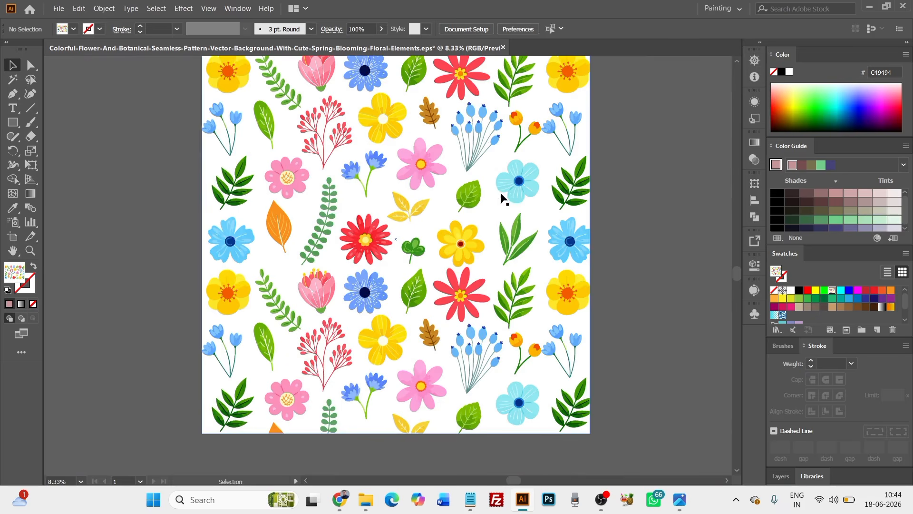
Try scaling the pattern-filled rectangle down about its center to roughly half the artboard's width.
scroll(619, 194, down, 1)
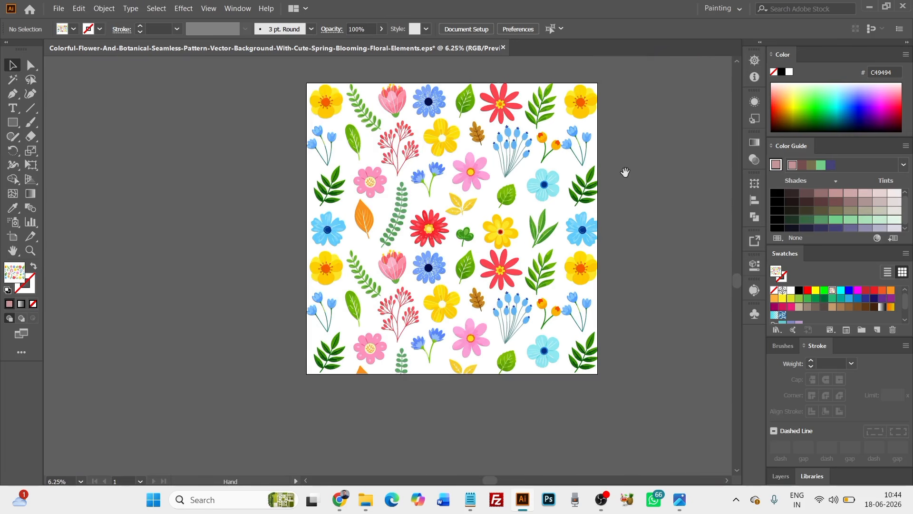
drag(625, 172, 593, 186)
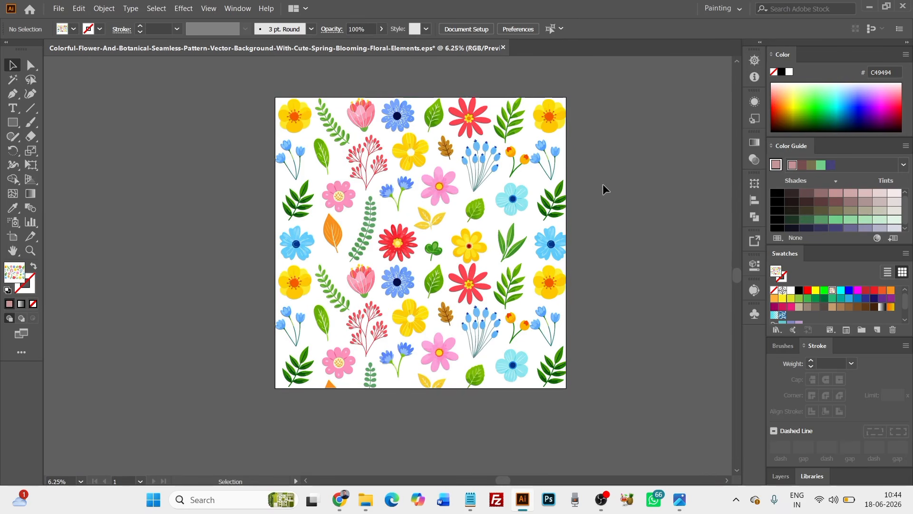
drag(591, 181, 576, 189)
key(ctrl+minus)
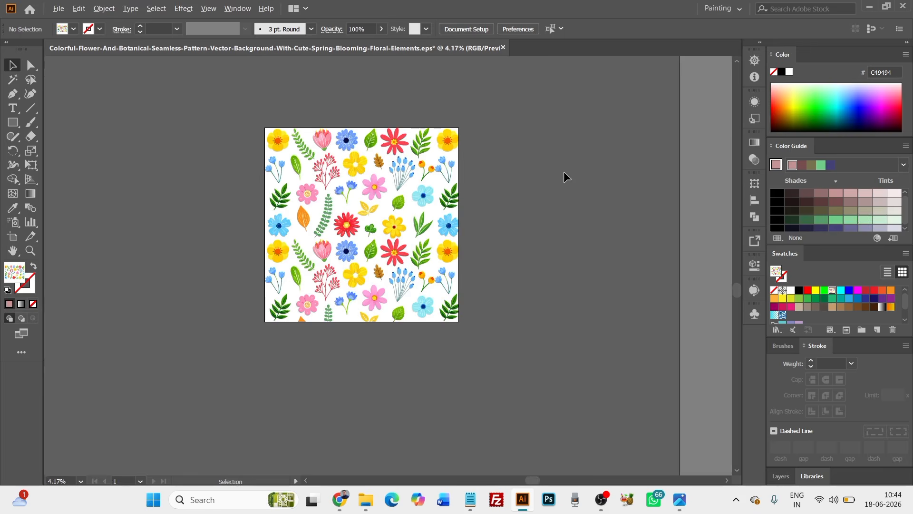
click(456, 226)
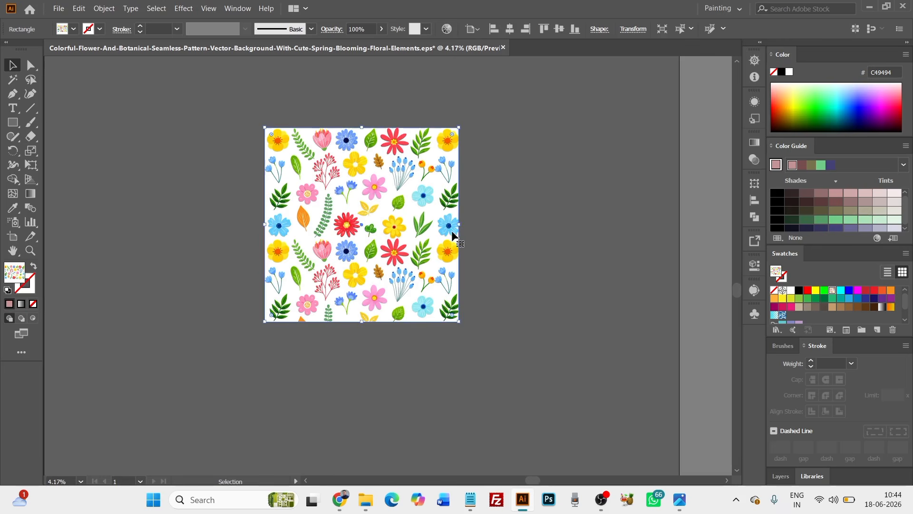
drag(458, 225, 415, 223)
scroll(364, 219, up, 2)
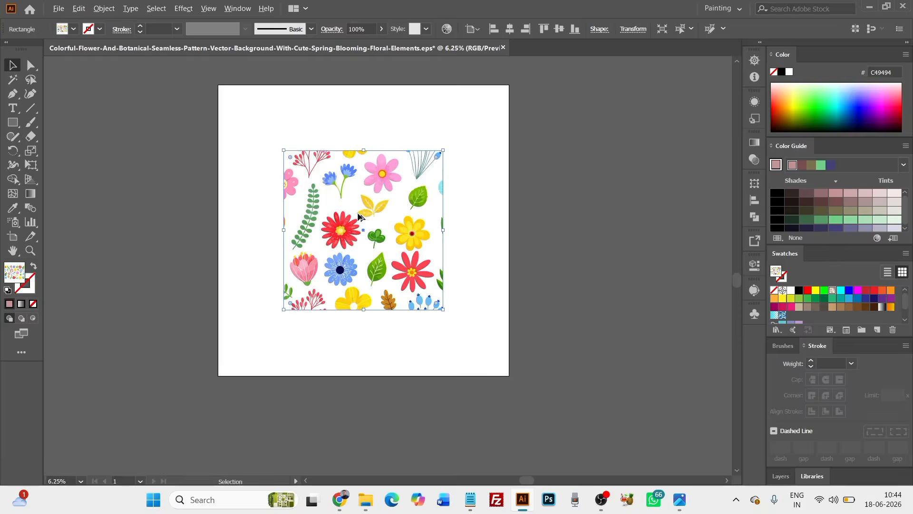
Scale the full-size pattern rectangle down about its center to a tiny square in the middle of the artboard.
scroll(402, 232, down, 3)
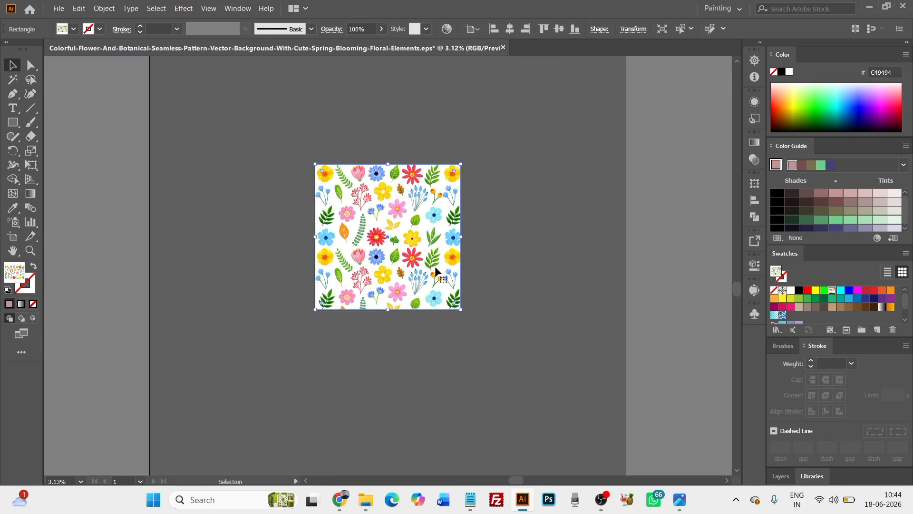
drag(427, 238, 397, 235)
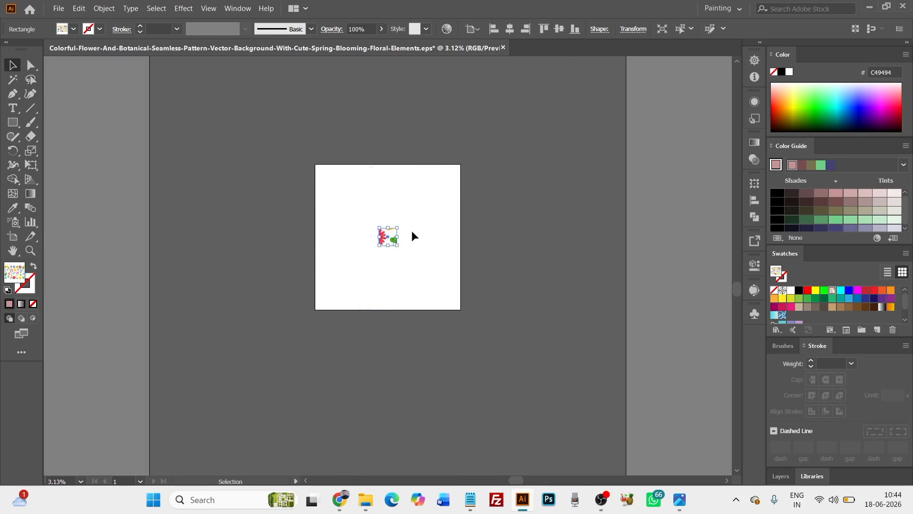
Undo the last shrinking of the pattern rectangle, and try enlarging it about its center well beyond the artboard.
click(412, 230)
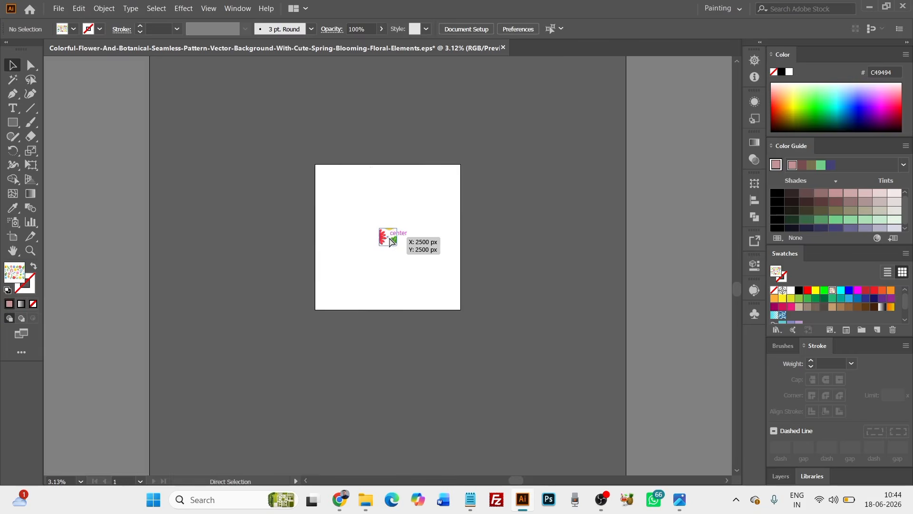
key(ctrl+z)
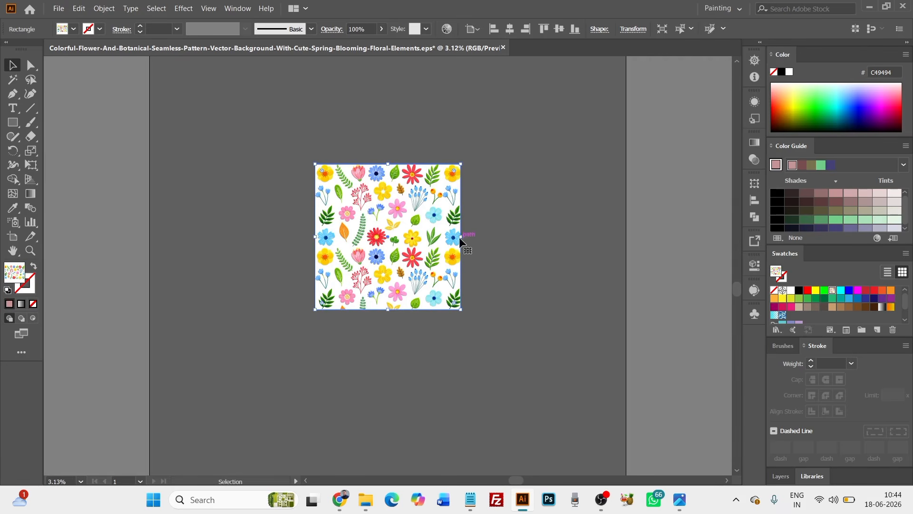
drag(471, 239, 577, 212)
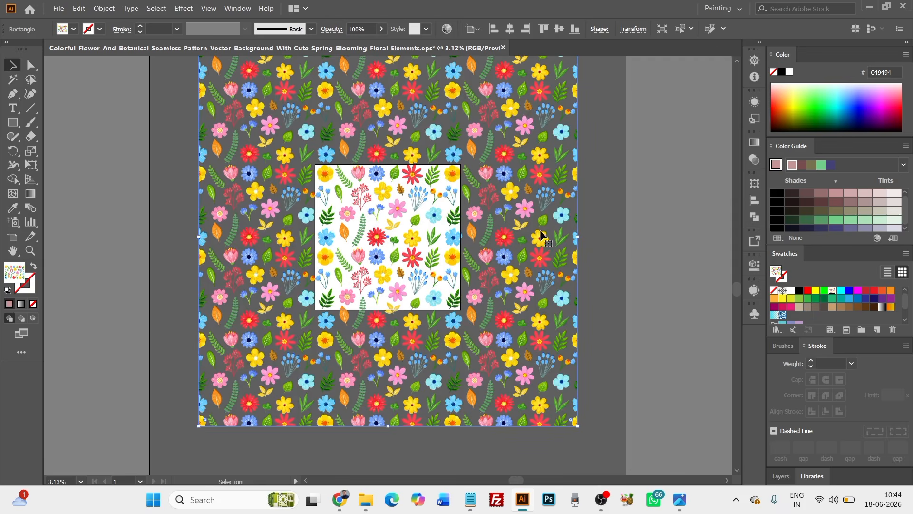
key(Delete)
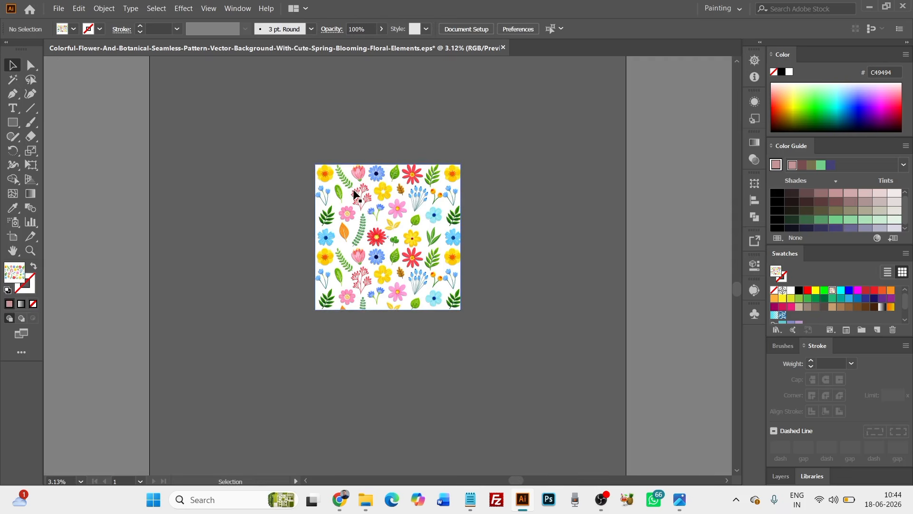
Enlarge all the floral artwork inside the pattern swatch slightly about its center and finish editing the pattern.
scroll(379, 173, up, 3)
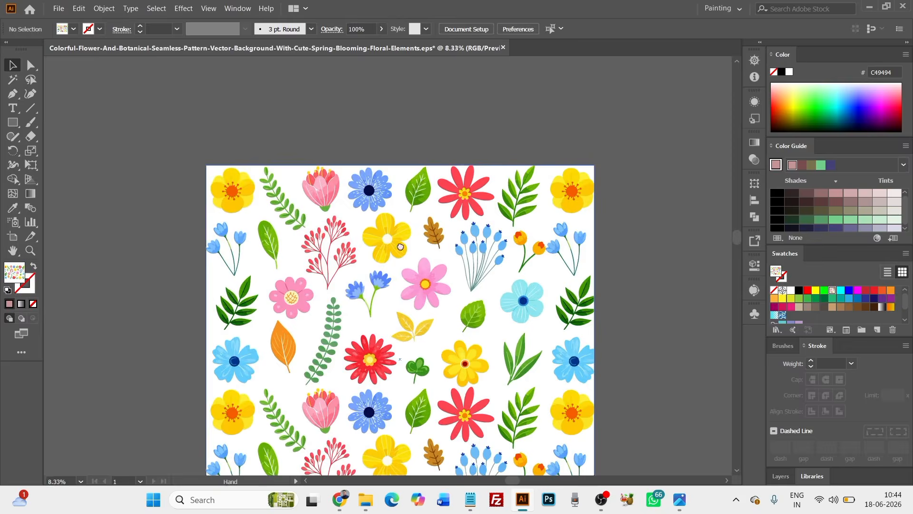
drag(400, 246, 398, 178)
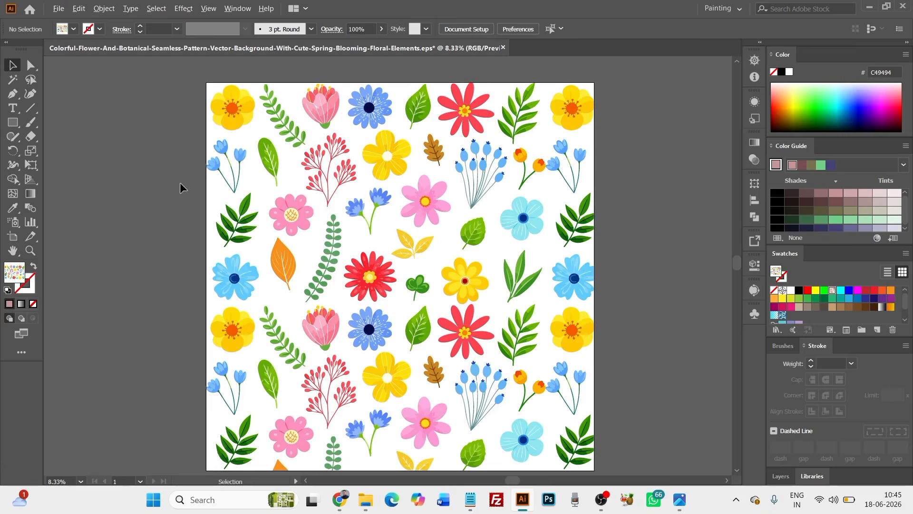
scroll(180, 182, down, 2)
drag(273, 162, 214, 169)
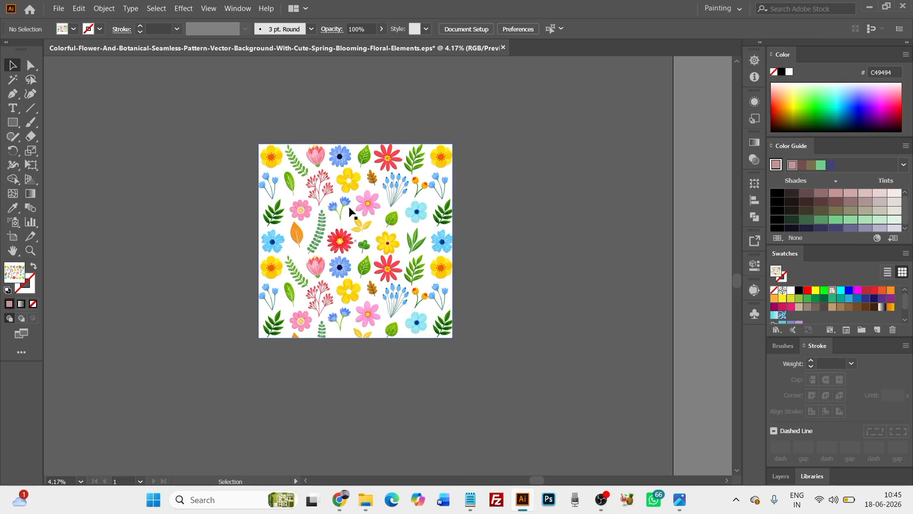
scroll(349, 170, up, 1)
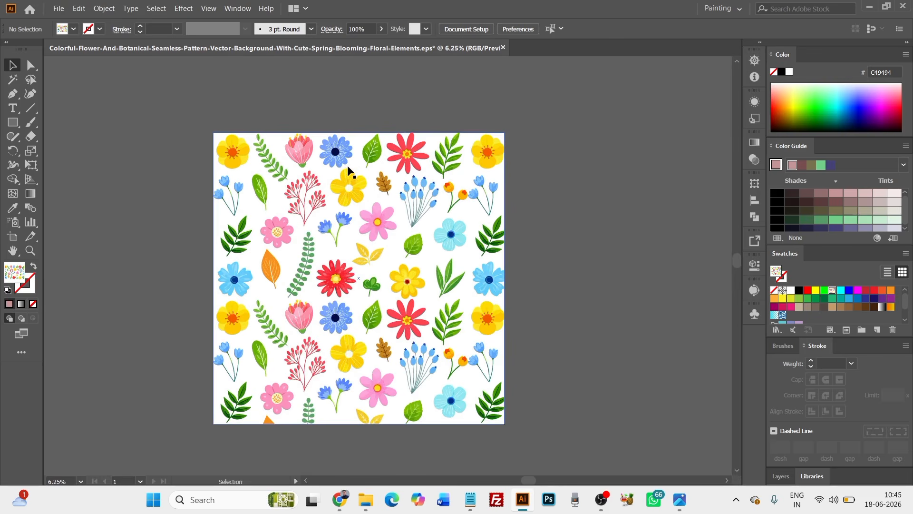
double_click(832, 289)
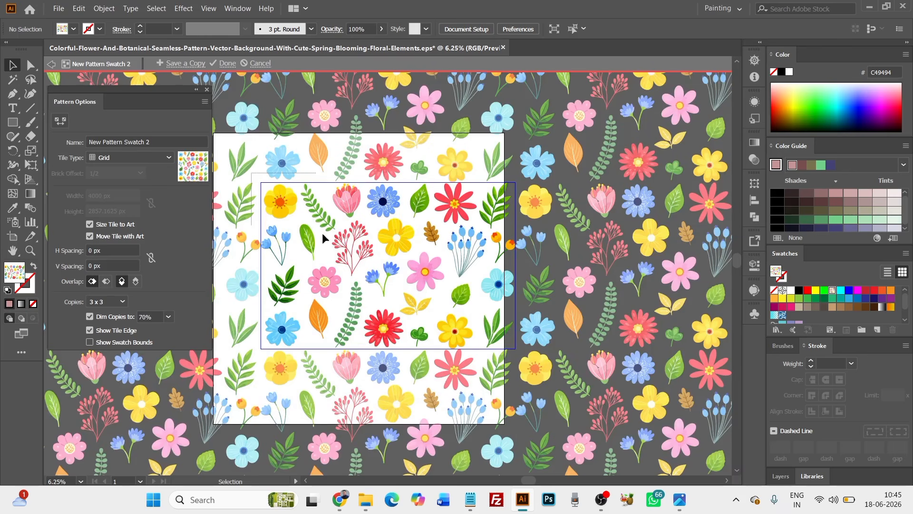
click(523, 278)
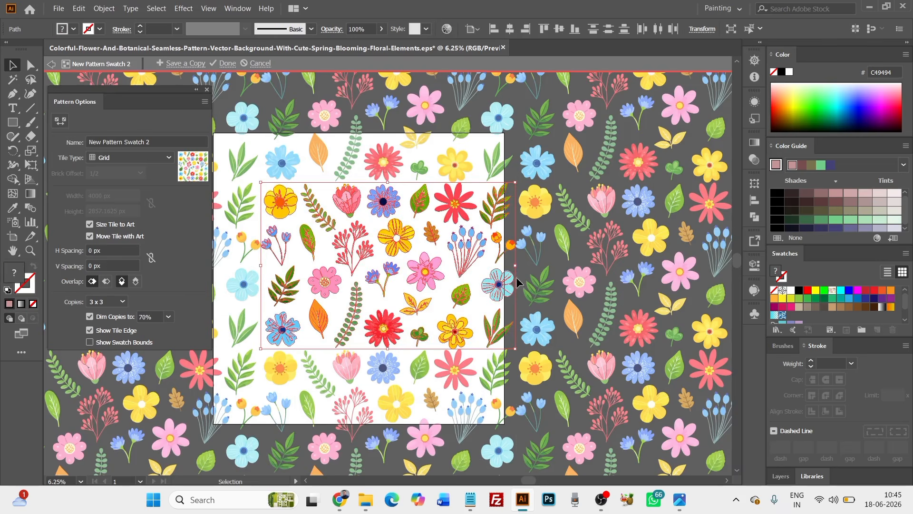
drag(517, 266, 523, 284)
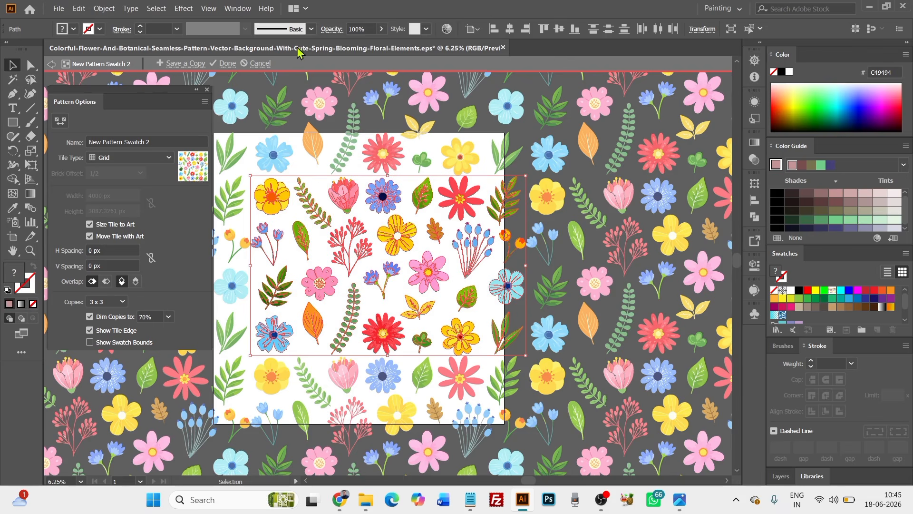
click(227, 63)
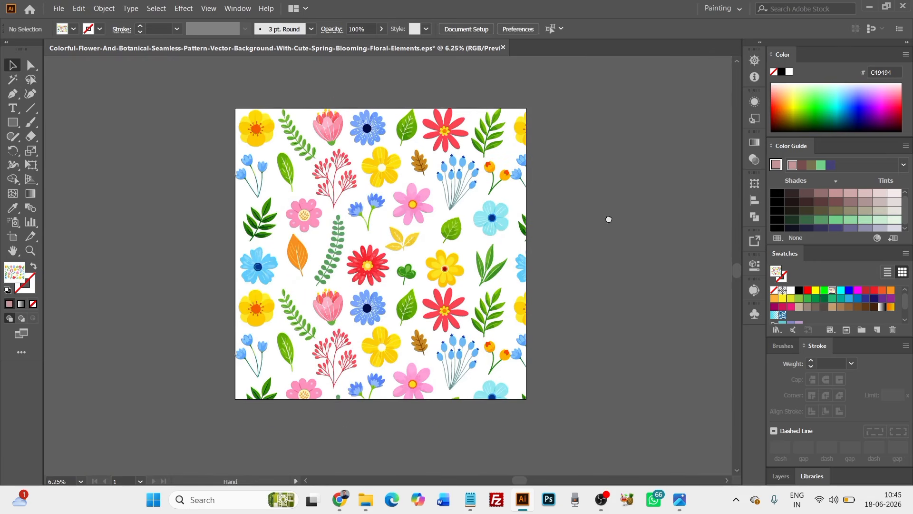
Place a copy of the pattern rectangle directly beside the original, offset 5000 px horizontally, and deselect it.
scroll(558, 312, up, 2)
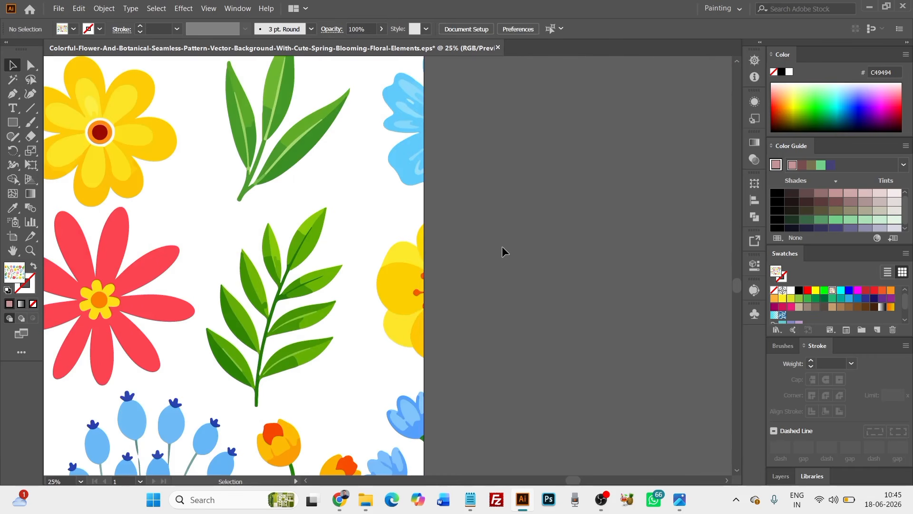
key(alt)
scroll(459, 202, up, 3)
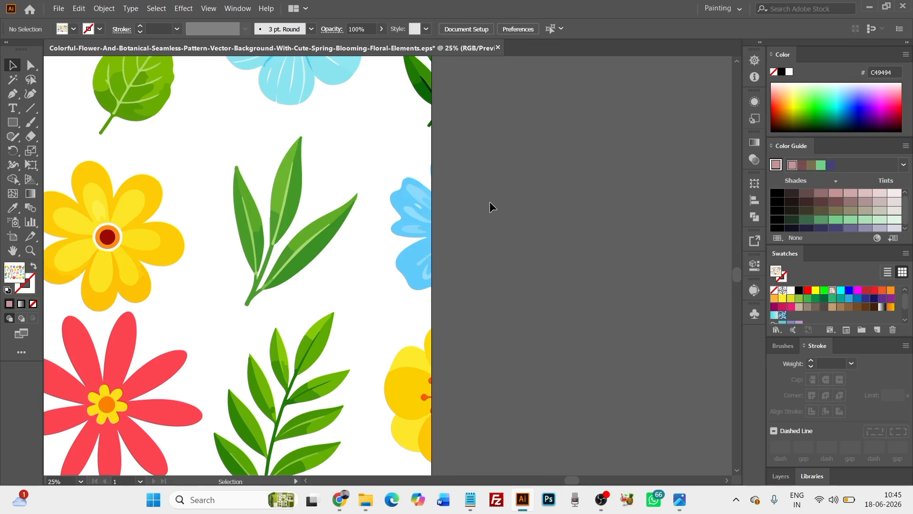
scroll(493, 191, down, 5)
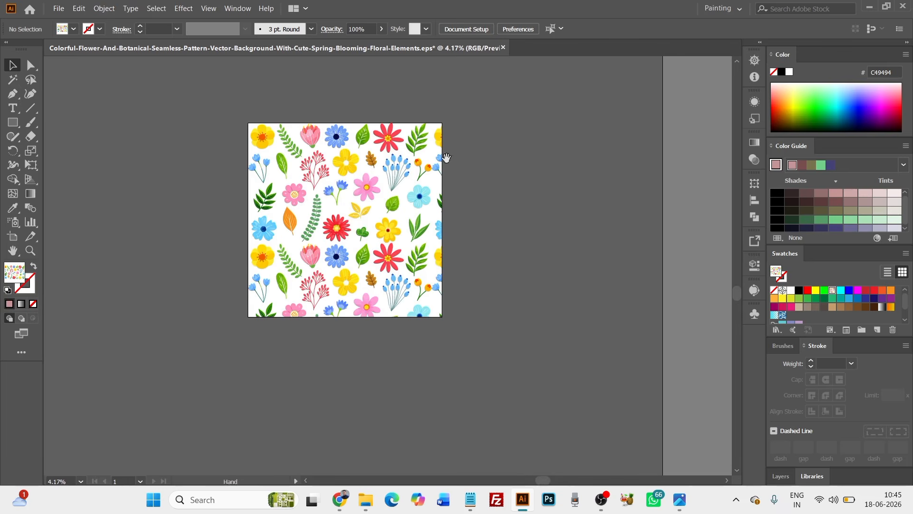
click(415, 192)
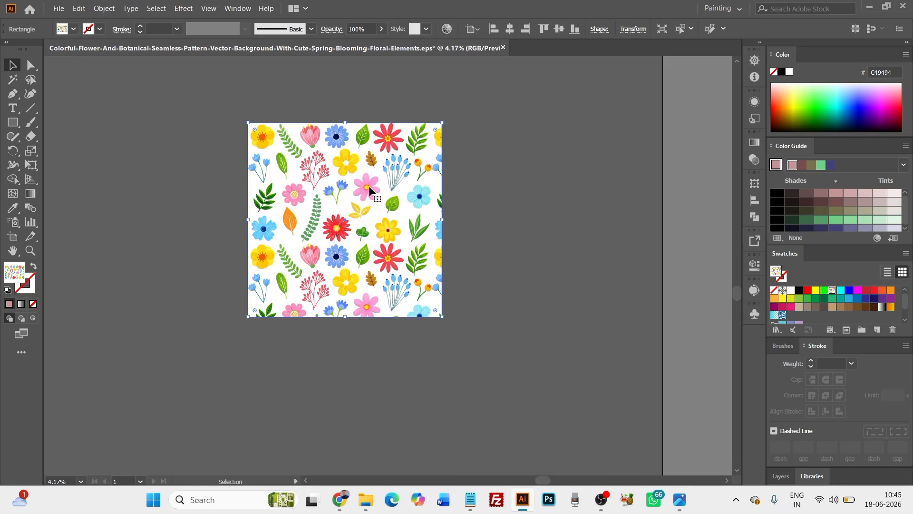
drag(369, 186, 564, 208)
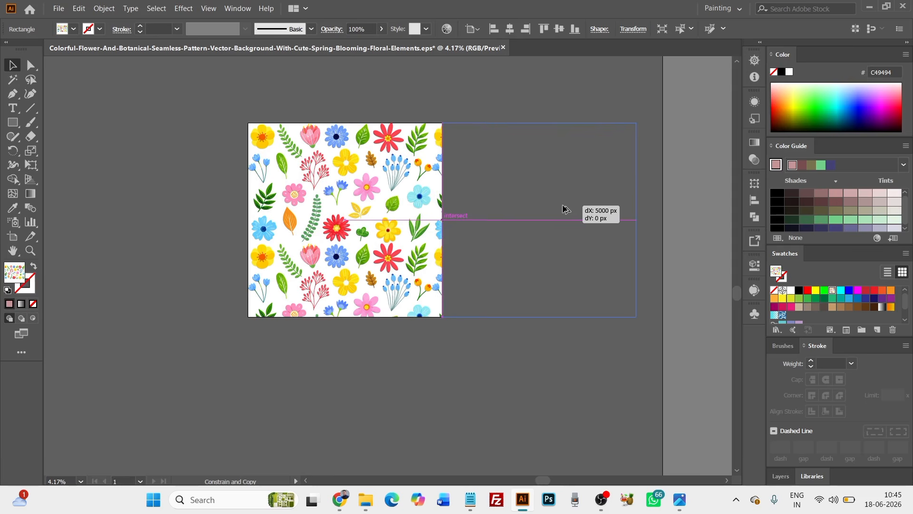
drag(564, 208, 564, 208)
click(467, 352)
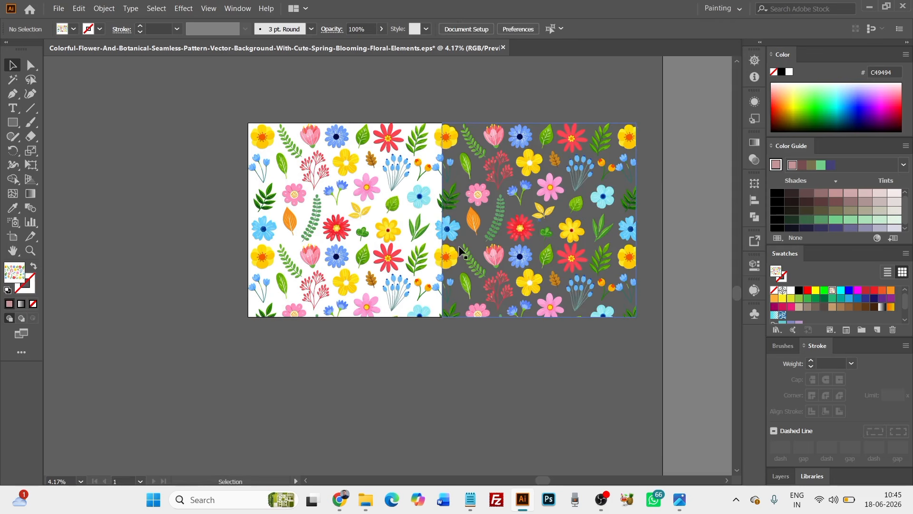
Check the vertical seam, then place another copy of the original pattern rectangle 5000 px below it and check that seam.
scroll(445, 233, up, 4)
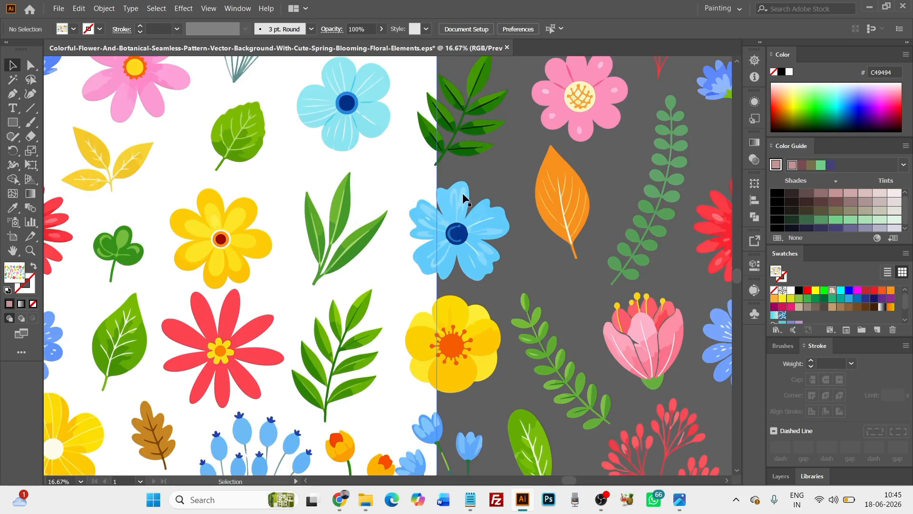
scroll(427, 169, down, 1)
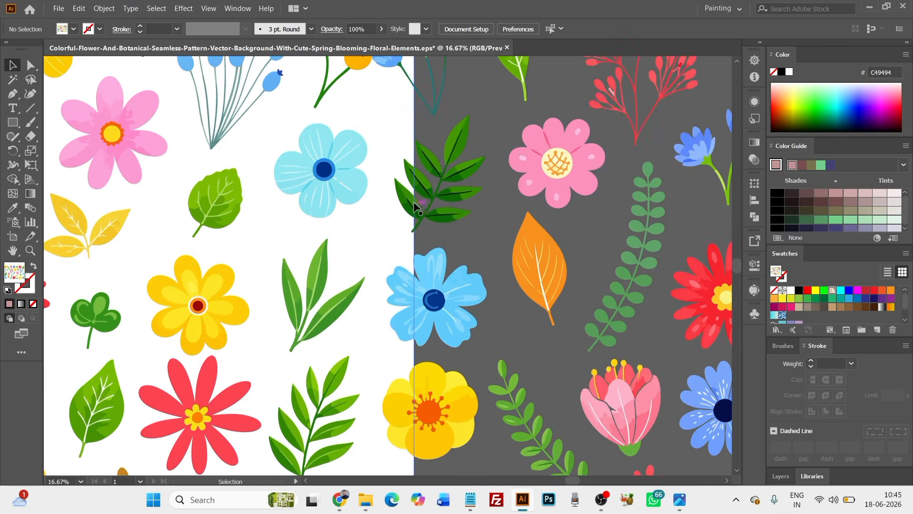
scroll(409, 170, down, 2)
drag(403, 300, 428, 208)
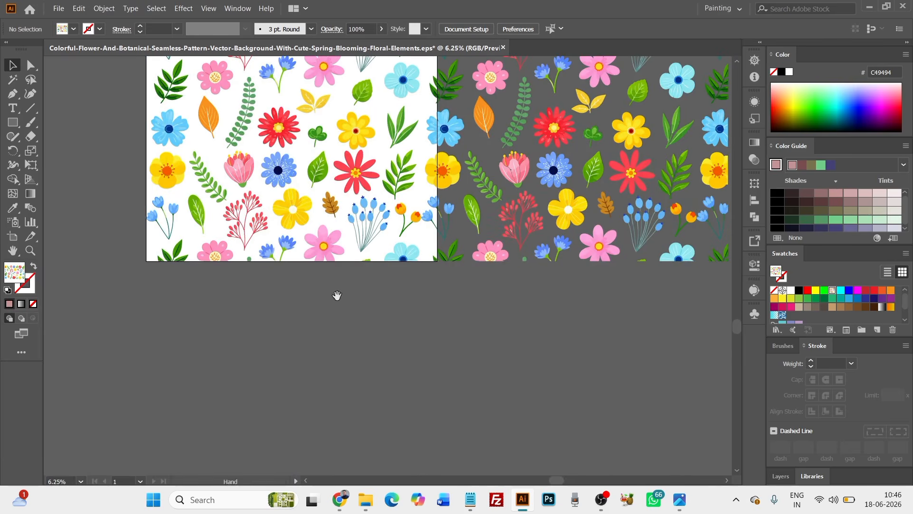
scroll(204, 258, down, 1)
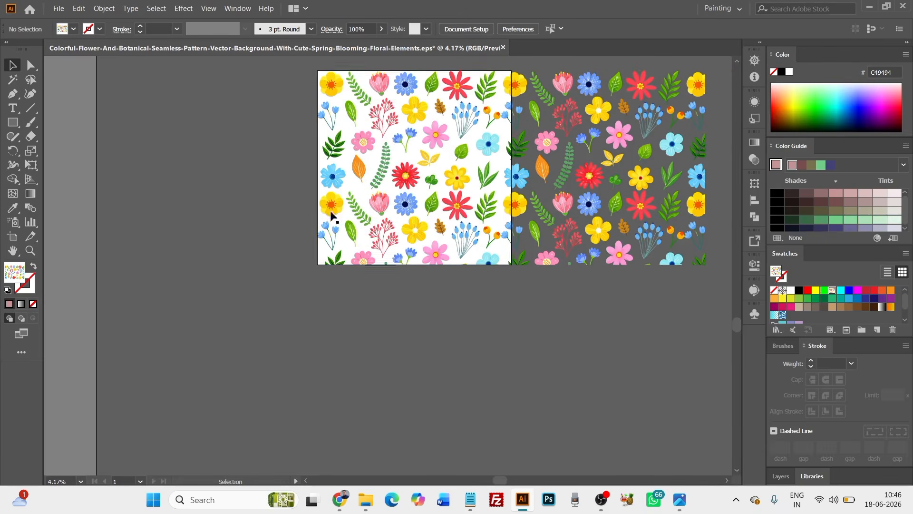
drag(376, 174, 367, 369)
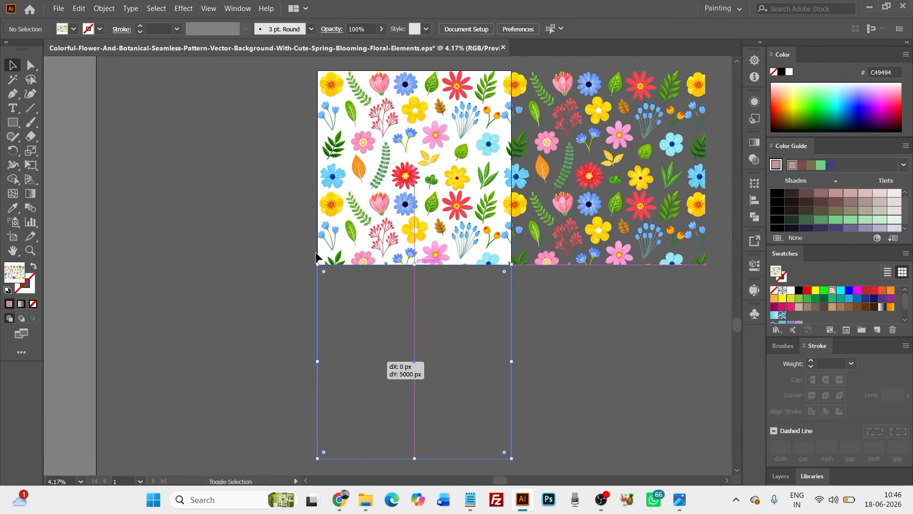
scroll(329, 269, up, 3)
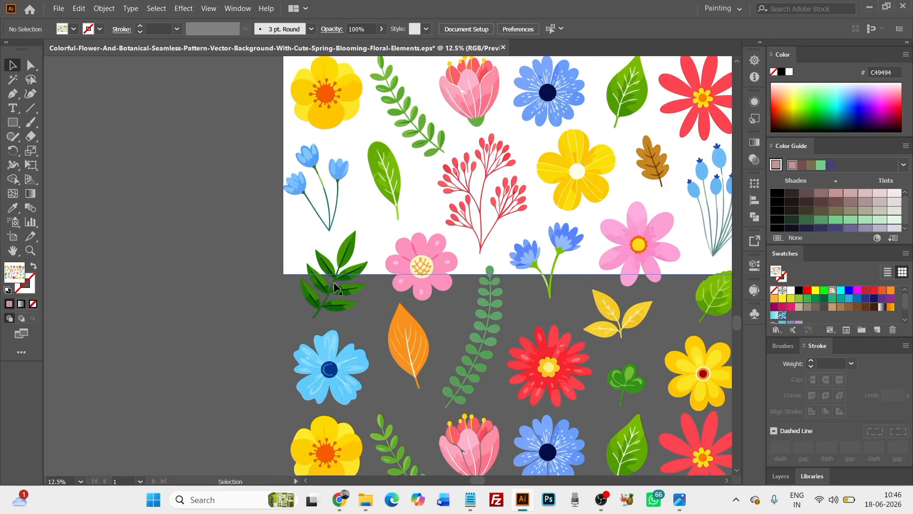
scroll(207, 201, down, 2)
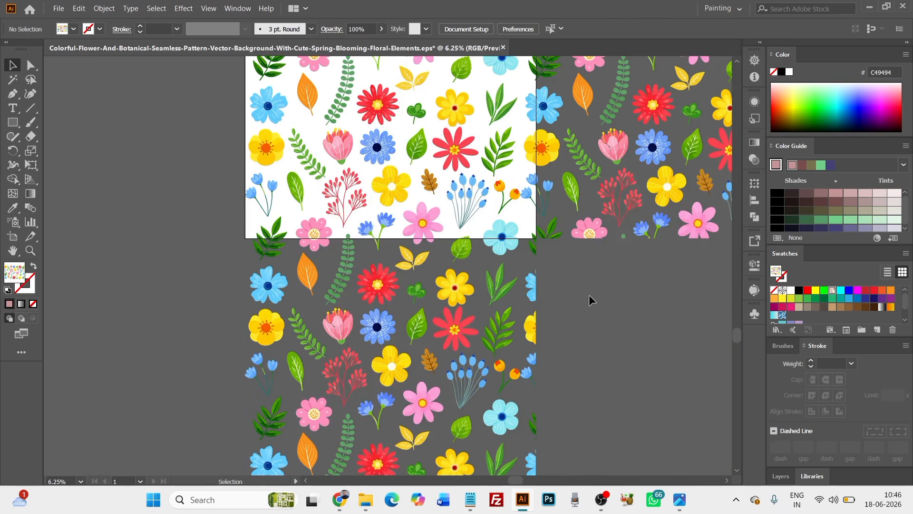
Delete the two test copies below and beside the artboard, keeping only the original pattern rectangle.
drag(578, 323, 593, 360)
key(Delete)
click(632, 145)
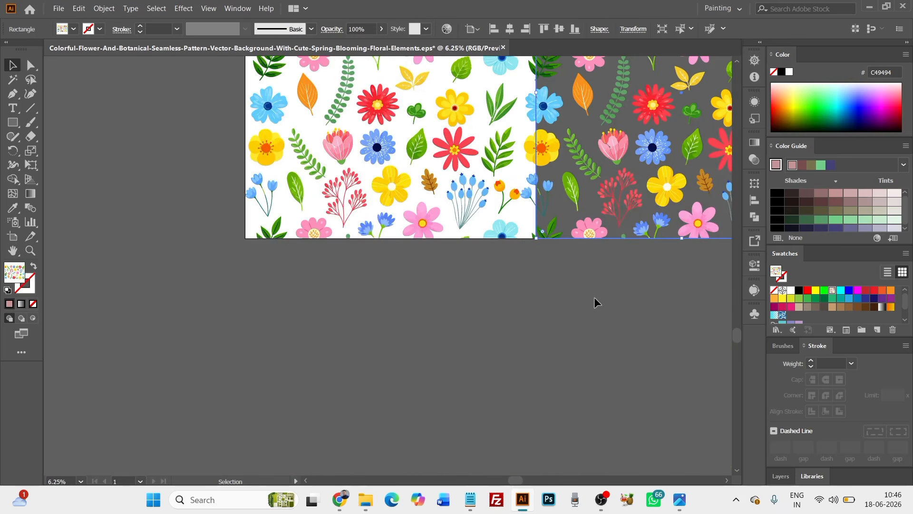
drag(292, 396, 424, 360)
drag(479, 265, 398, 402)
drag(582, 192, 546, 189)
key(Delete)
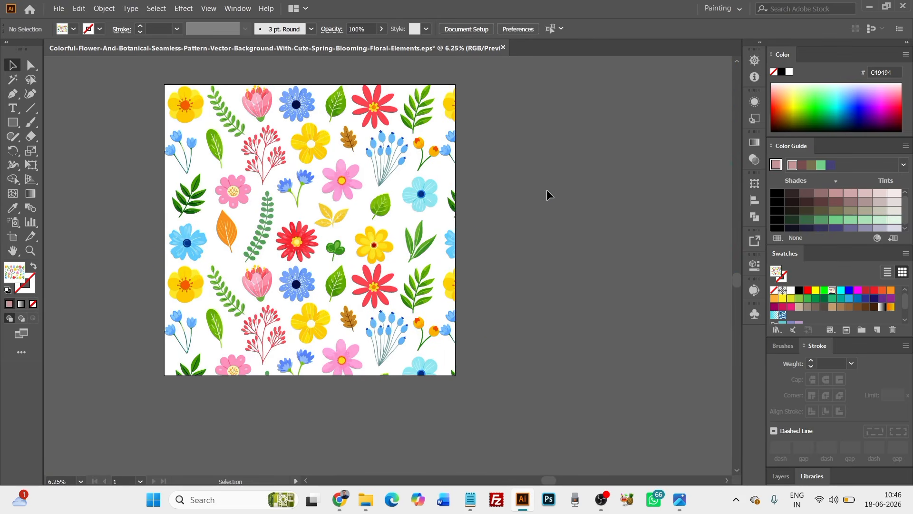
Select the pattern rectangle on the artboard, expand its pattern fill into artwork and deselect it.
scroll(520, 163, down, 1)
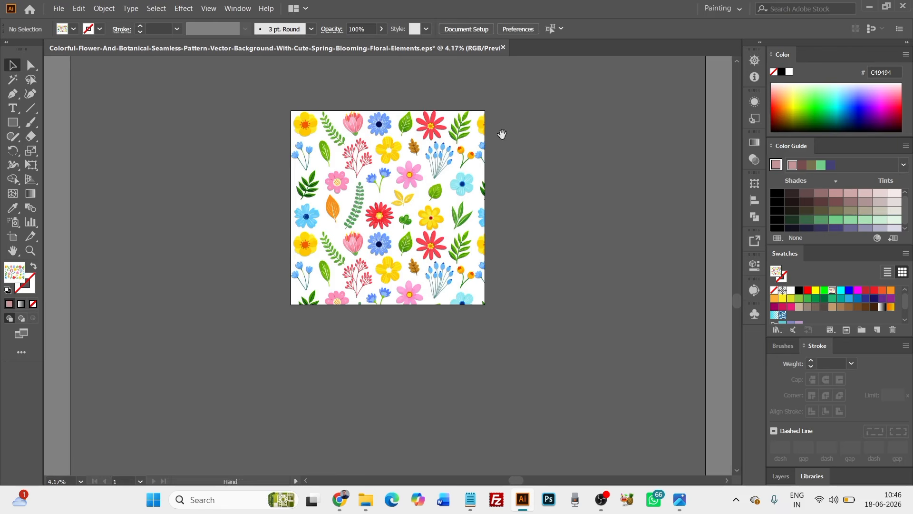
scroll(427, 136, up, 1)
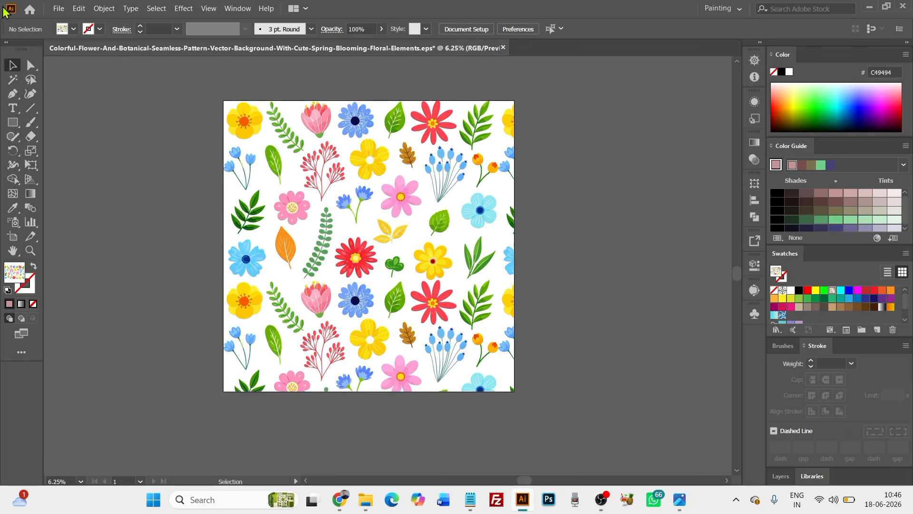
click(104, 8)
key(Escape)
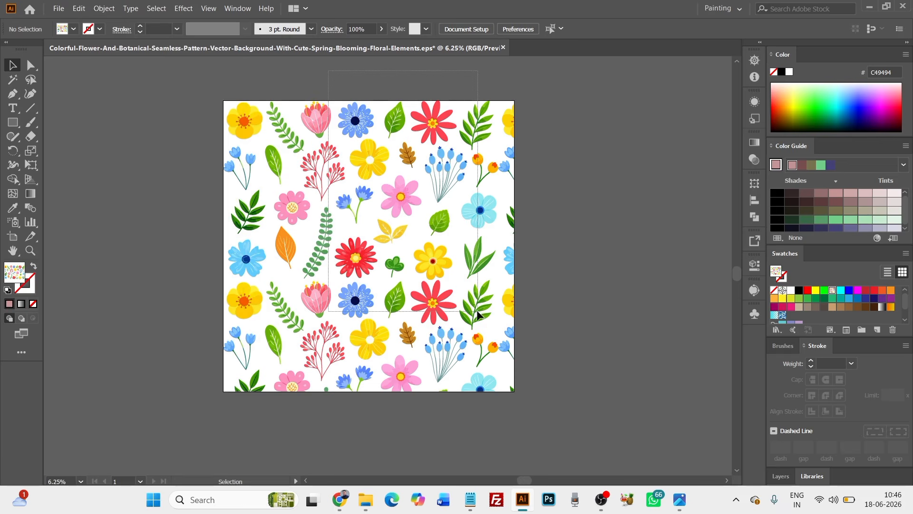
key(ctrl+a)
click(104, 8)
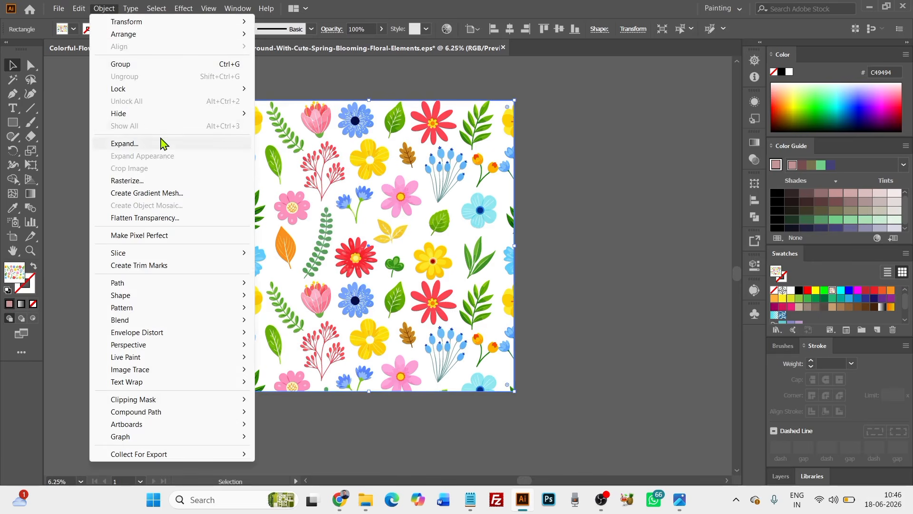
click(164, 142)
click(430, 316)
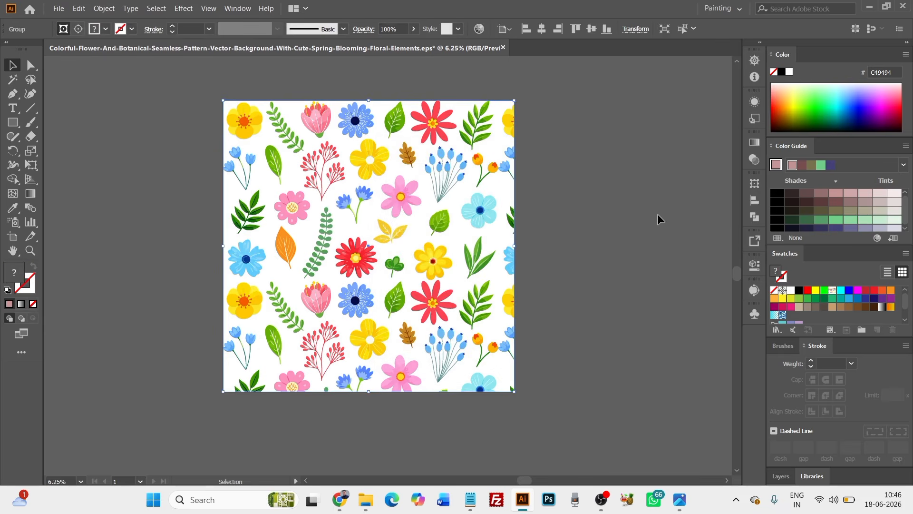
click(587, 151)
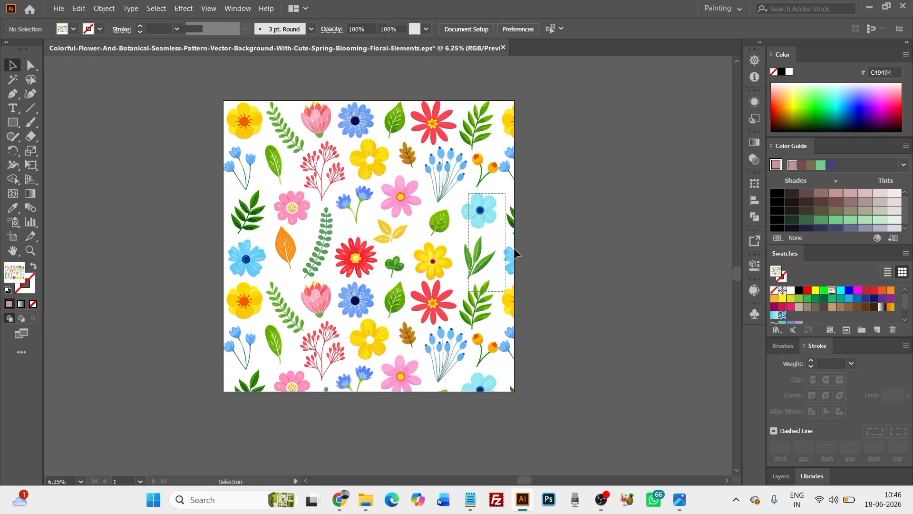
drag(513, 247, 514, 238)
drag(562, 165, 548, 273)
click(547, 280)
Draw a circle filled with the floral pattern on the empty canvas above the artboard.
drag(516, 114, 484, 224)
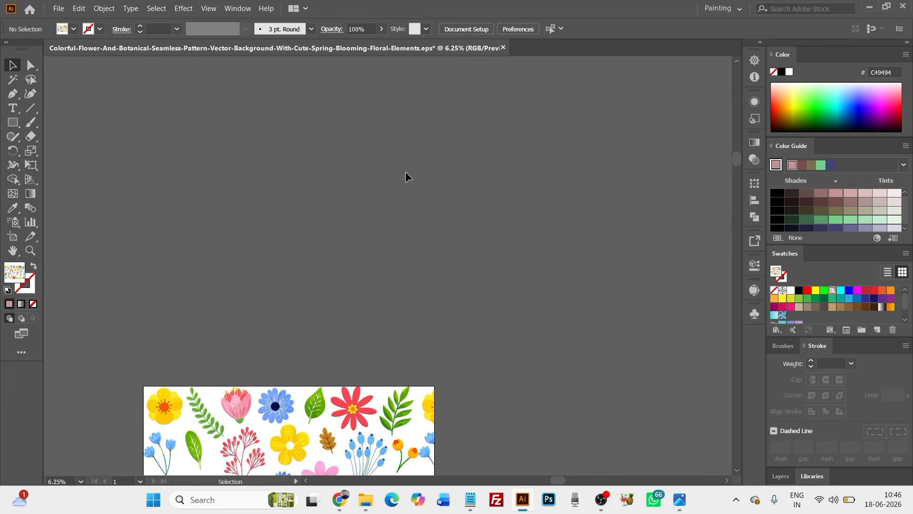
key(l)
drag(418, 157, 456, 263)
key(v)
drag(484, 167, 461, 195)
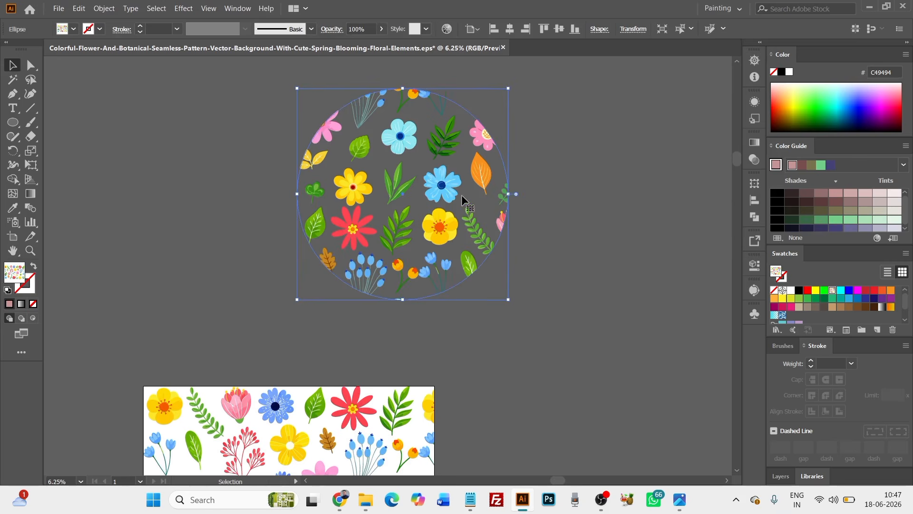
Fill the circle white, duplicate it in place and fill the front copy with the floral pattern.
click(789, 72)
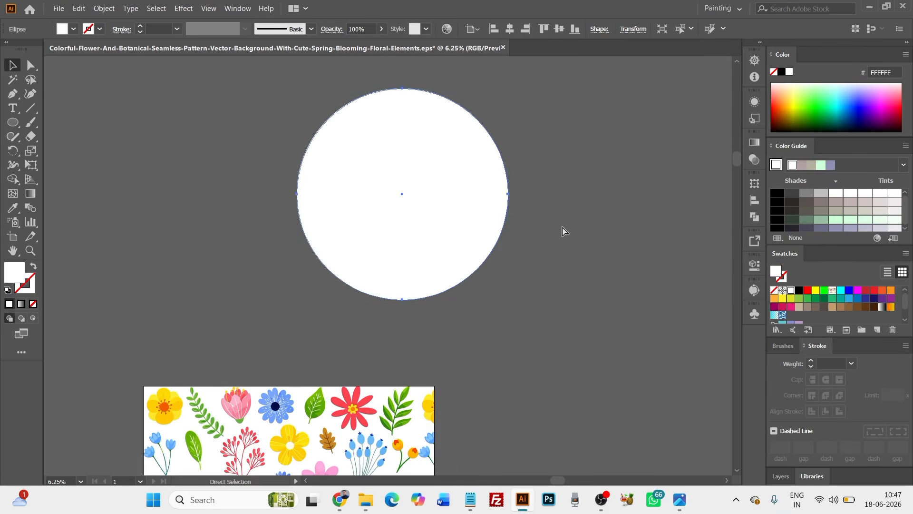
click(832, 290)
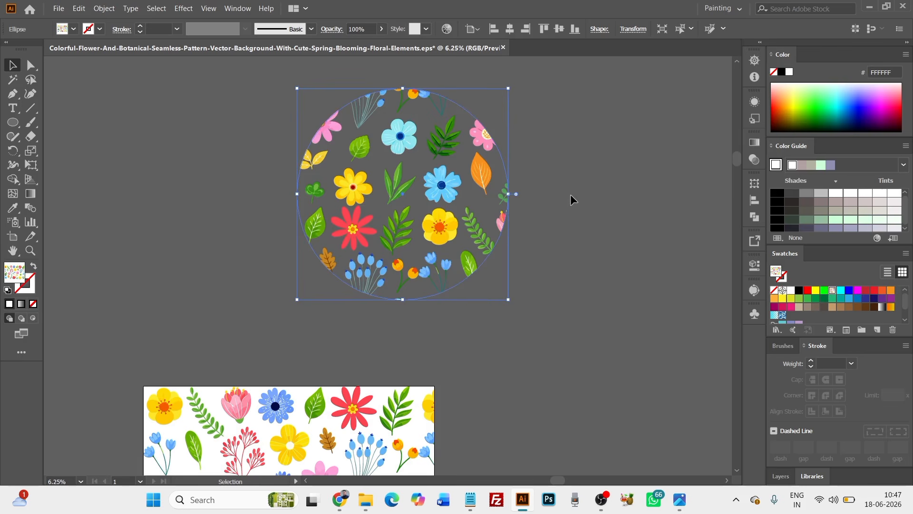
click(545, 204)
click(416, 220)
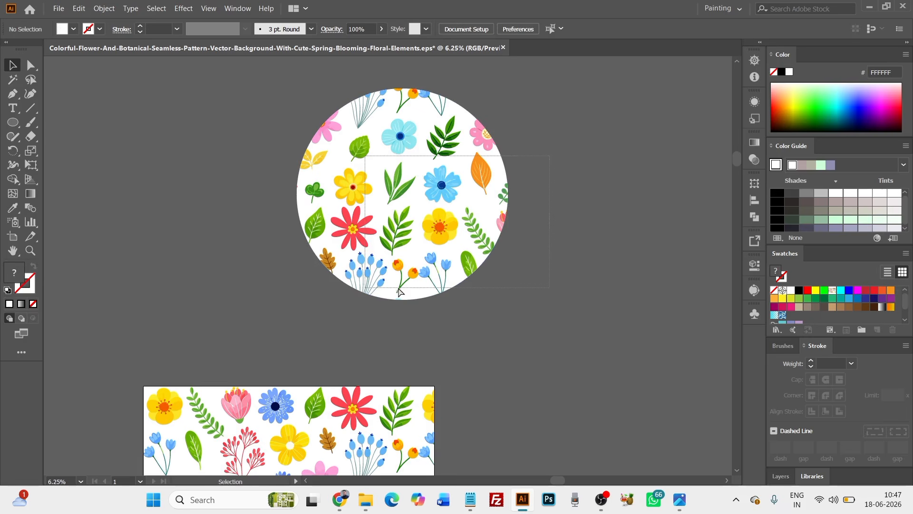
Select the white-backed patterned circle, reposition it above the artboard and delete it.
drag(419, 172, 446, 353)
drag(446, 355, 507, 404)
key(ctrl+minus)
key(ctrl+minus)
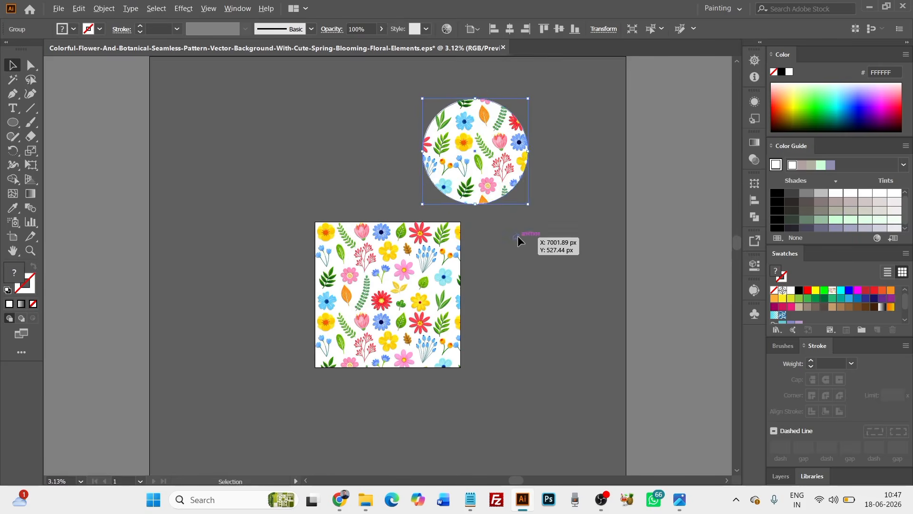
drag(505, 207, 504, 196)
key(Delete)
drag(366, 165, 351, 219)
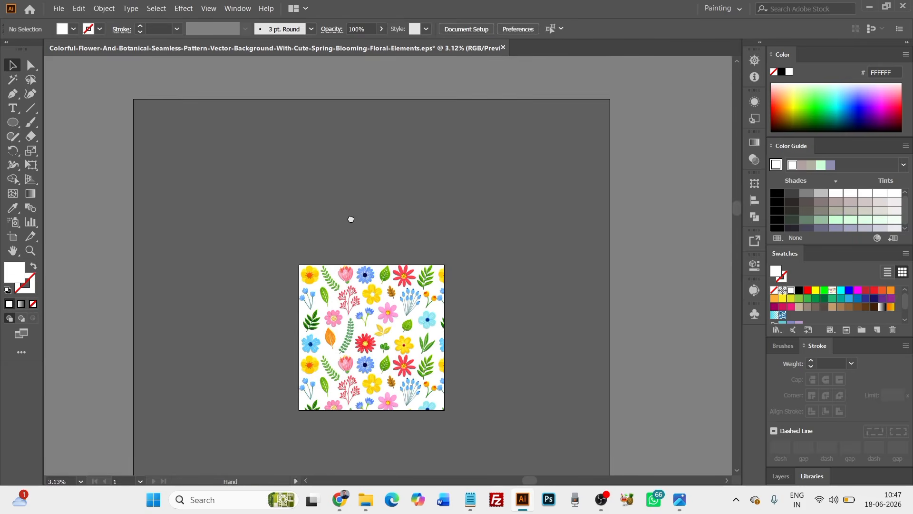
key(ctrl+plus)
key(m)
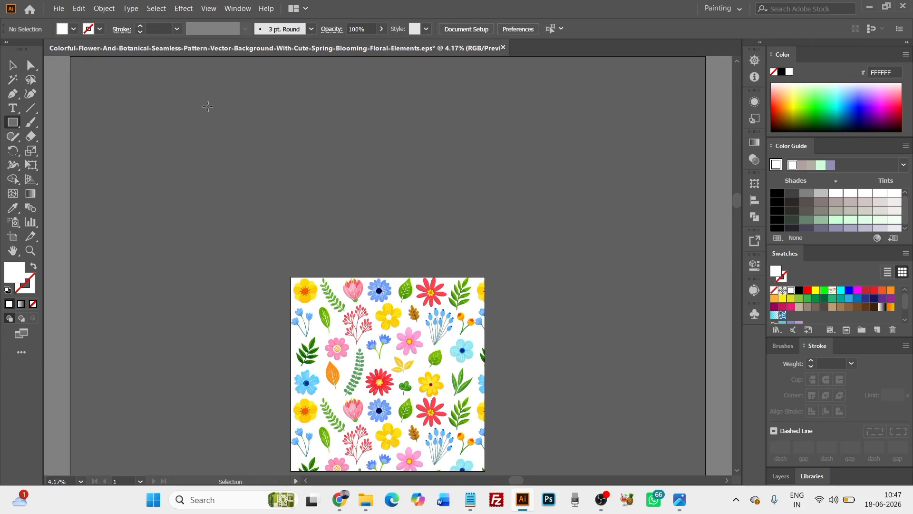
drag(202, 94, 504, 208)
key(ctrl+z)
click(15, 65)
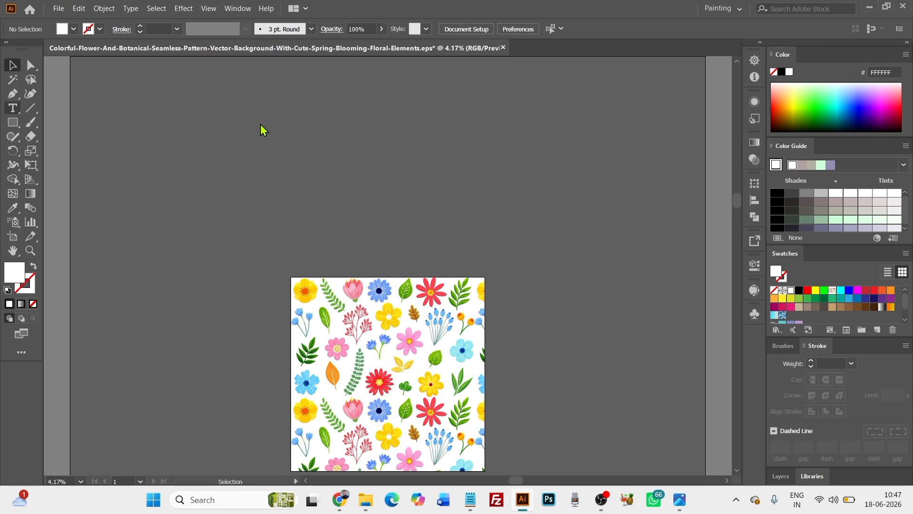
Place a line of placeholder text on the empty canvas above the artboard and scale it up to about 333 pt.
key(t)
click(285, 159)
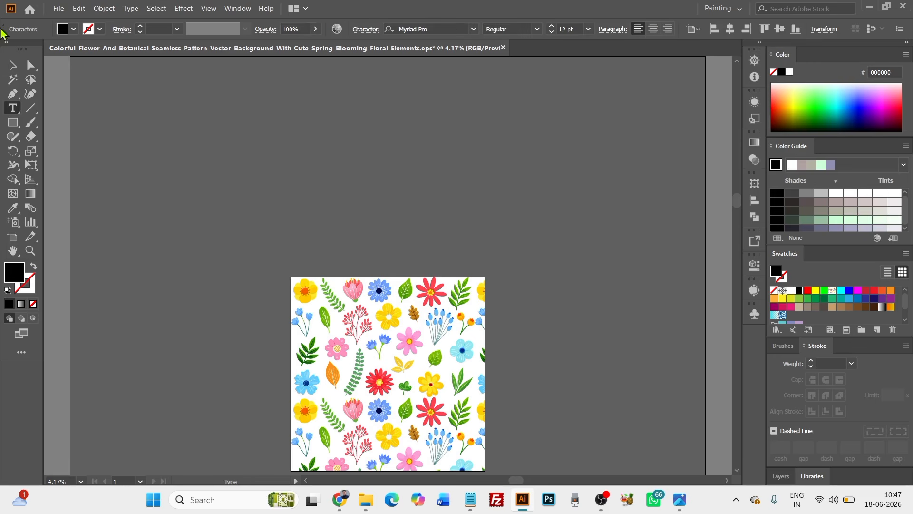
key(Escape)
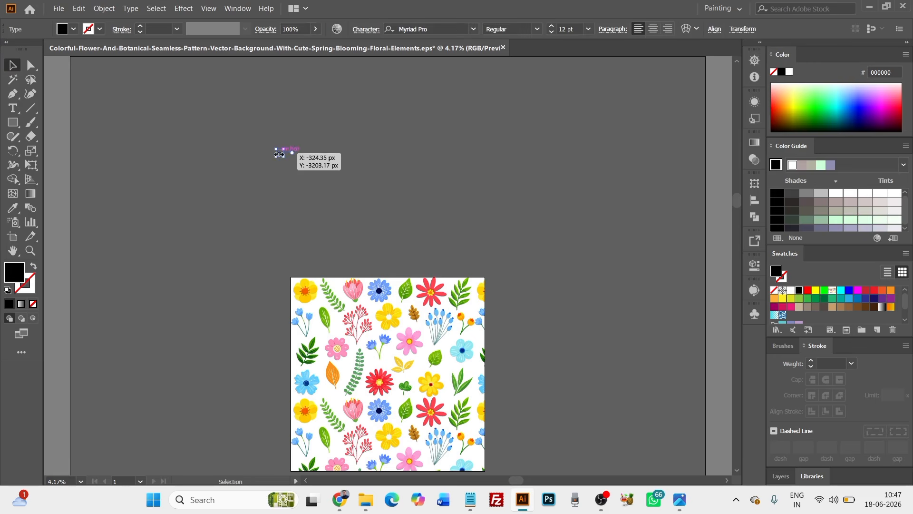
drag(283, 157, 403, 262)
Replace the placeholder text with the letter m.
key(t)
triple_click(277, 152)
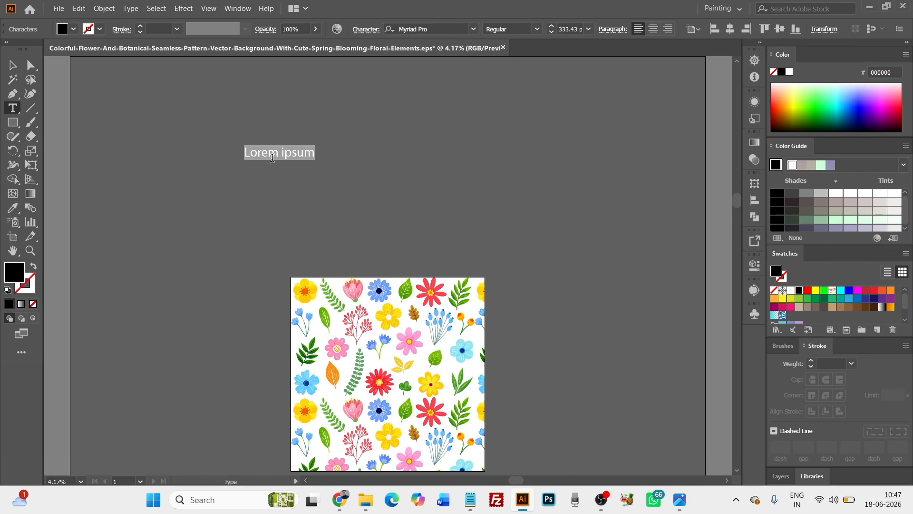
text(m)
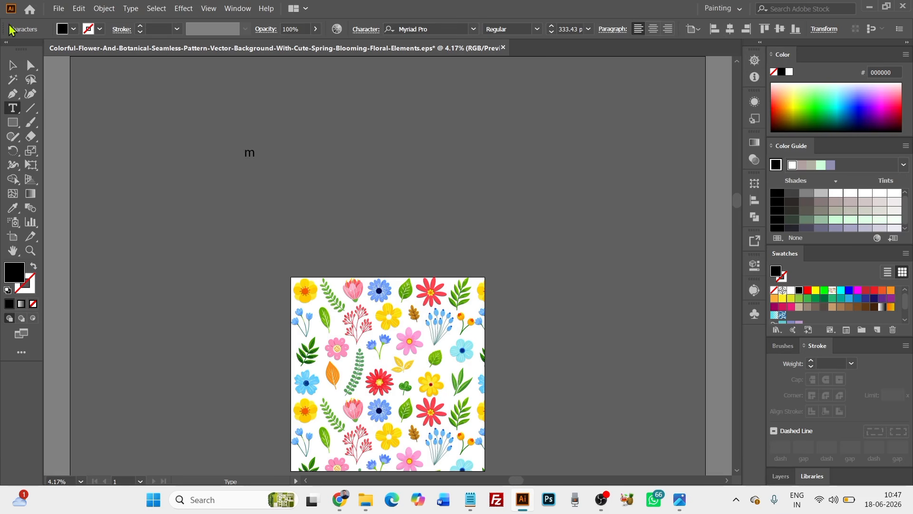
click(12, 65)
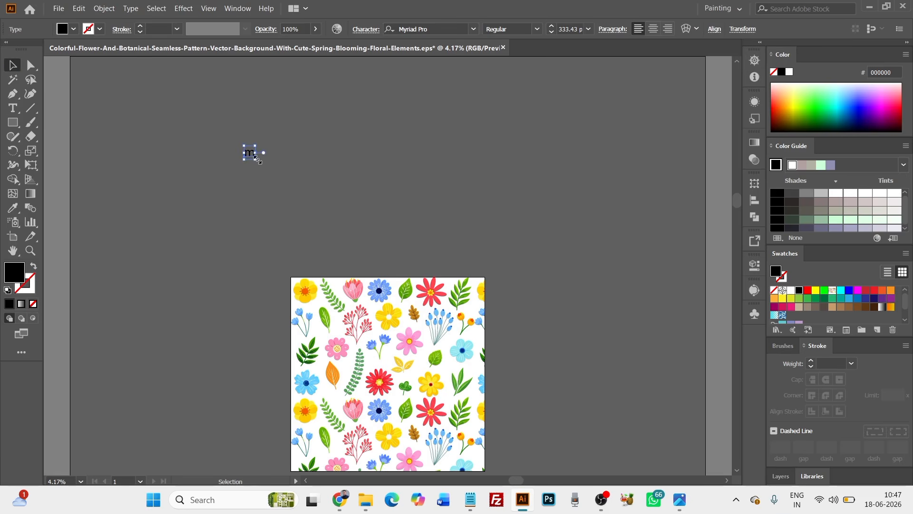
drag(258, 160, 379, 243)
scroll(180, 205, up, 5)
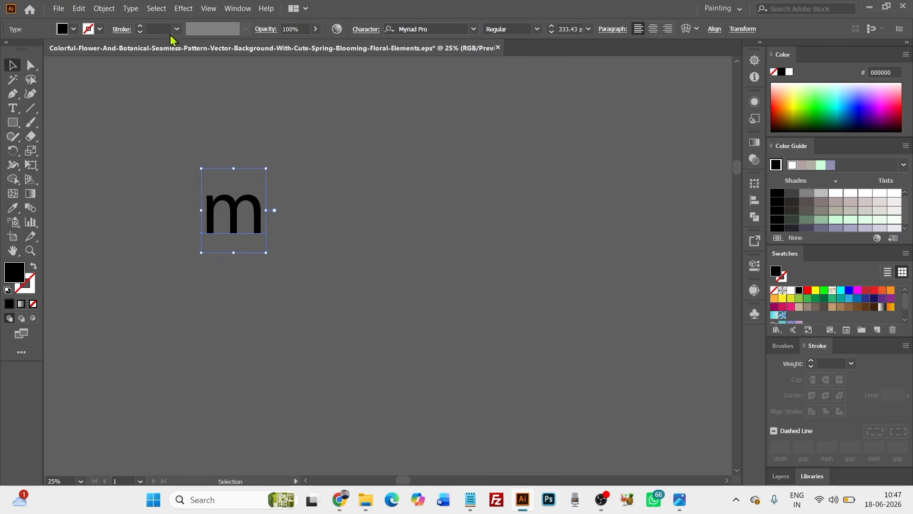
Convert the letter m to uppercase and set its font to Anton Regular.
click(131, 10)
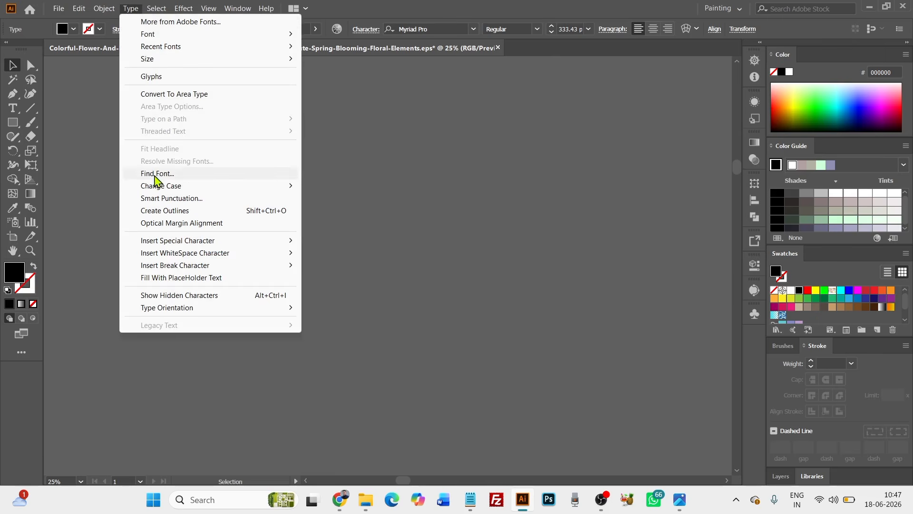
mouse_move(180, 185)
click(350, 187)
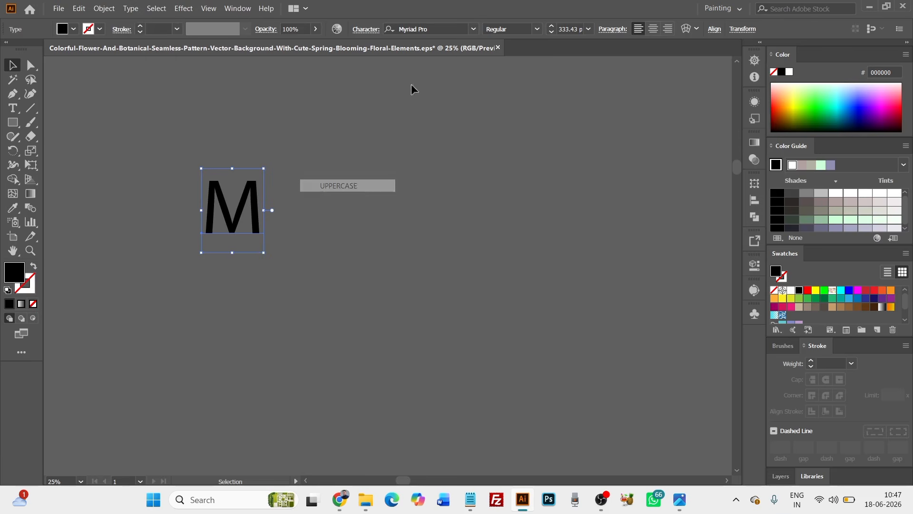
click(434, 28)
text(anton)
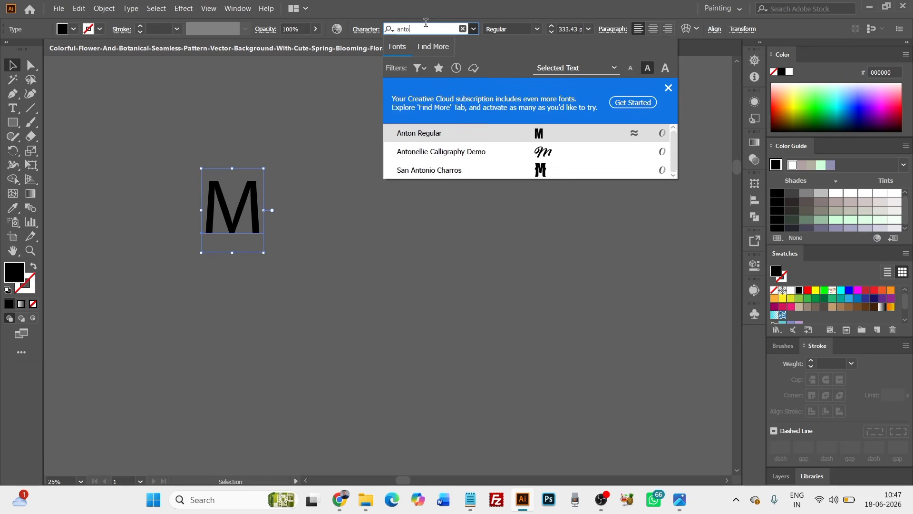
click(520, 133)
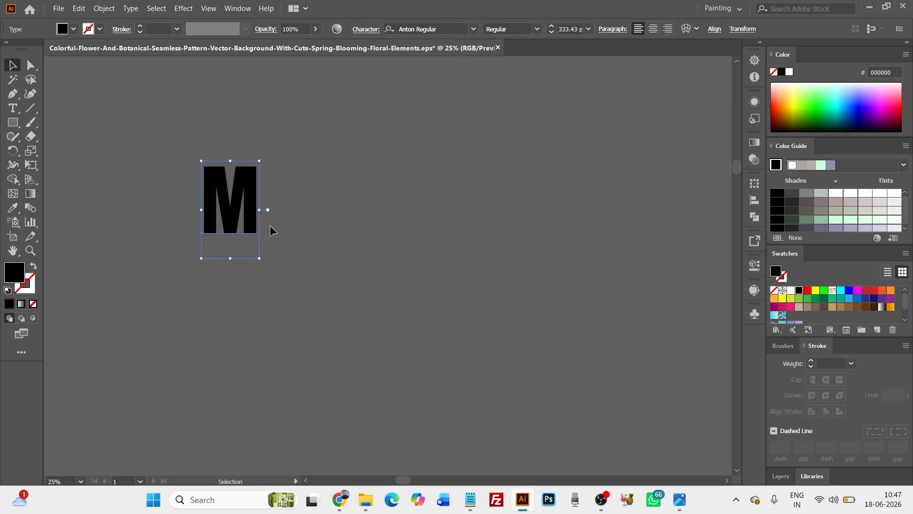
Convert the letter M to outlines and scale it up proportionally.
right_click(307, 173)
click(370, 252)
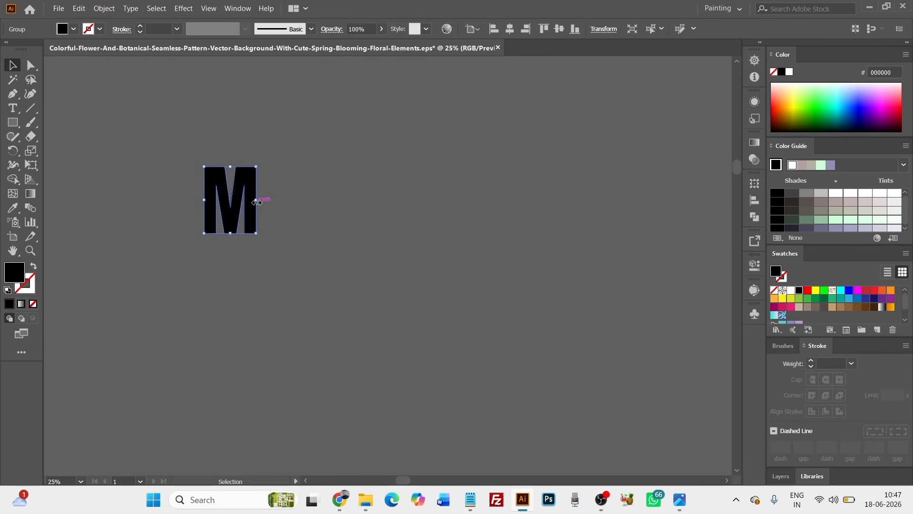
drag(257, 200, 395, 206)
scroll(400, 206, down, 4)
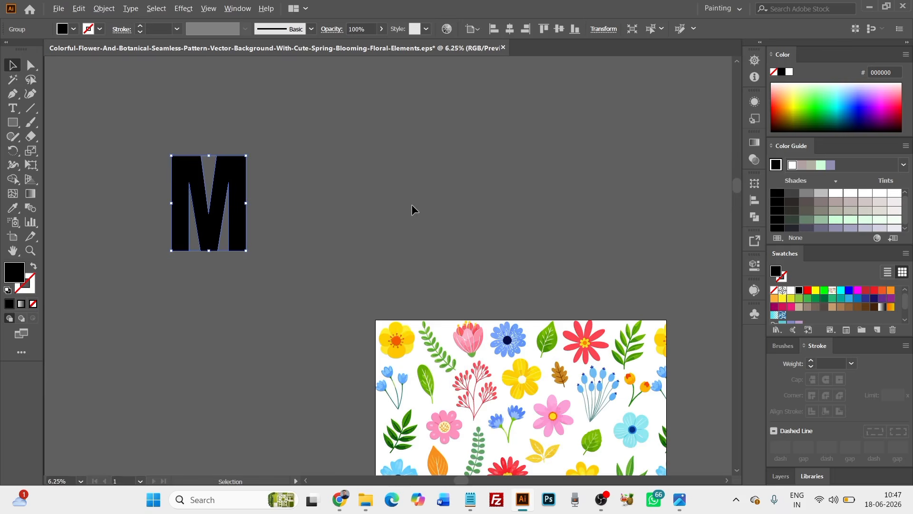
Stretch the outlined letter M horizontally so its shape is wider, keeping its height.
drag(243, 197, 397, 192)
scroll(381, 185, up, 1)
click(415, 178)
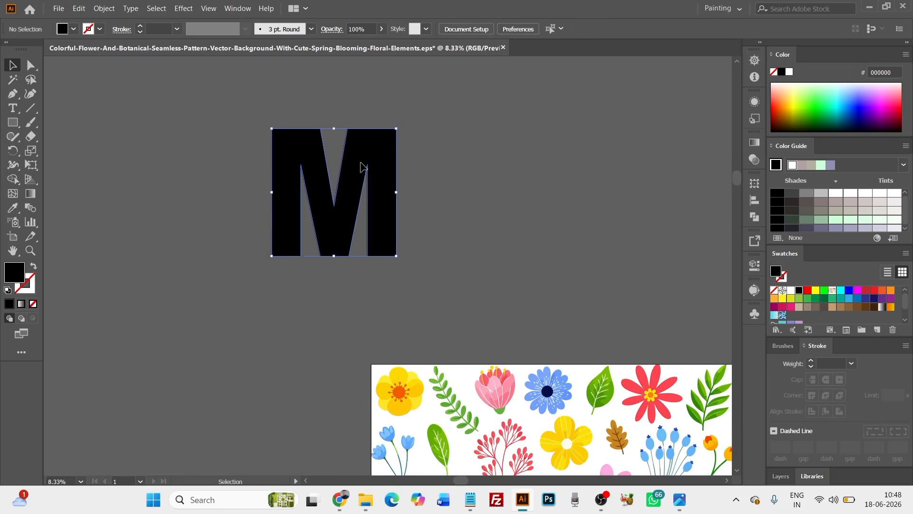
click(395, 195)
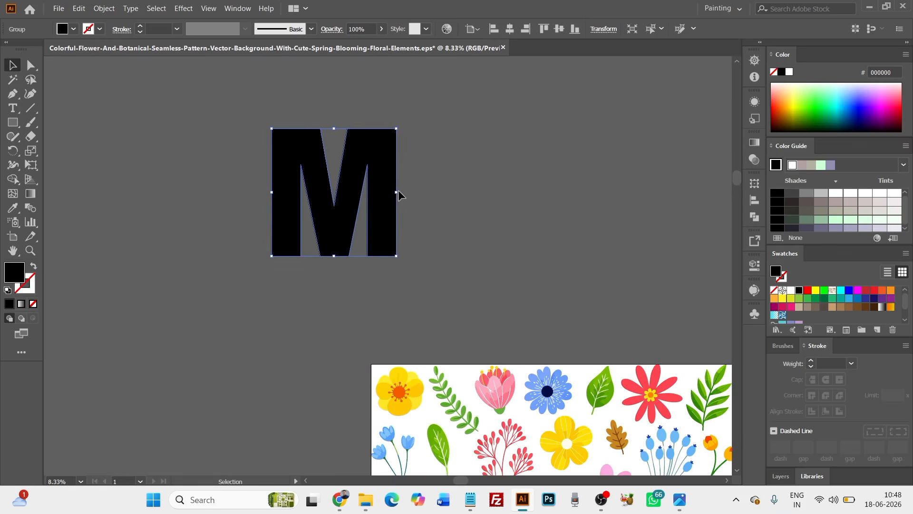
drag(398, 190, 416, 191)
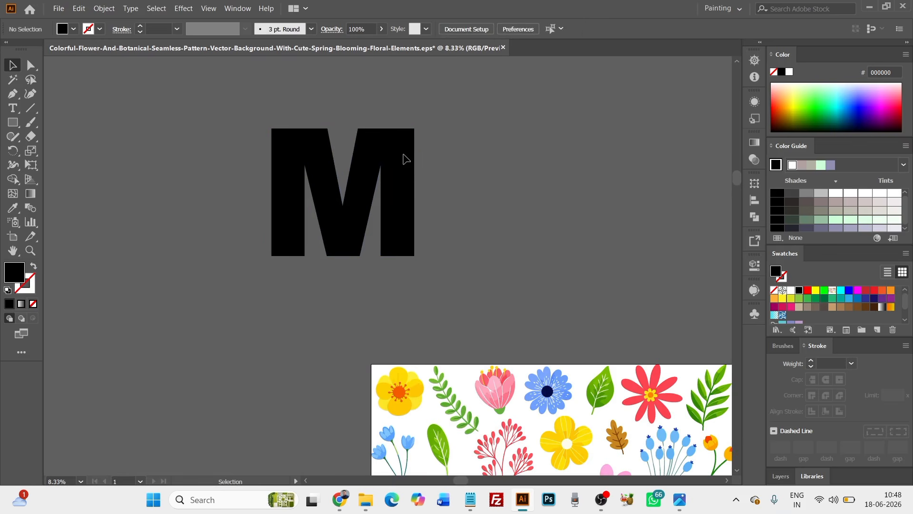
Fill the outlined letter M with white and select it.
scroll(404, 155, up, 2)
click(789, 71)
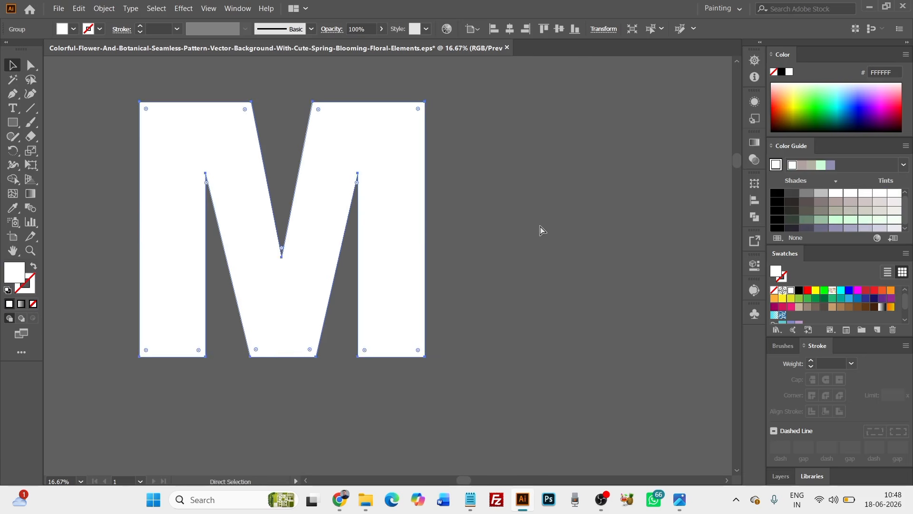
click(540, 225)
click(394, 198)
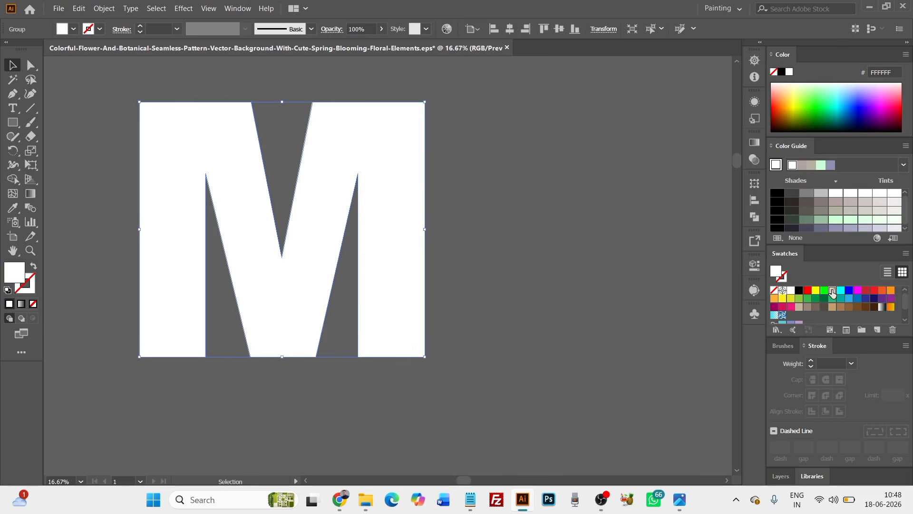
Try the floral pattern as the fill of the white letter M, then undo that fill.
click(832, 290)
click(281, 187)
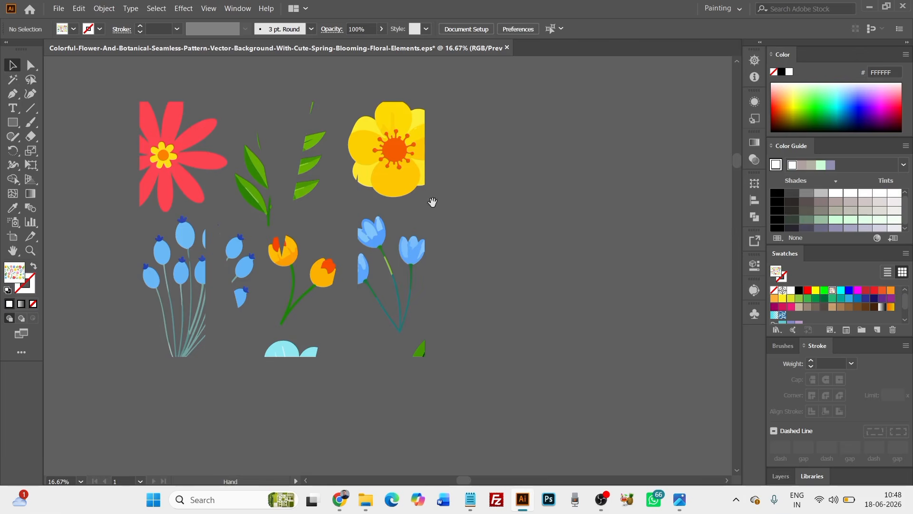
scroll(506, 207, down, 1)
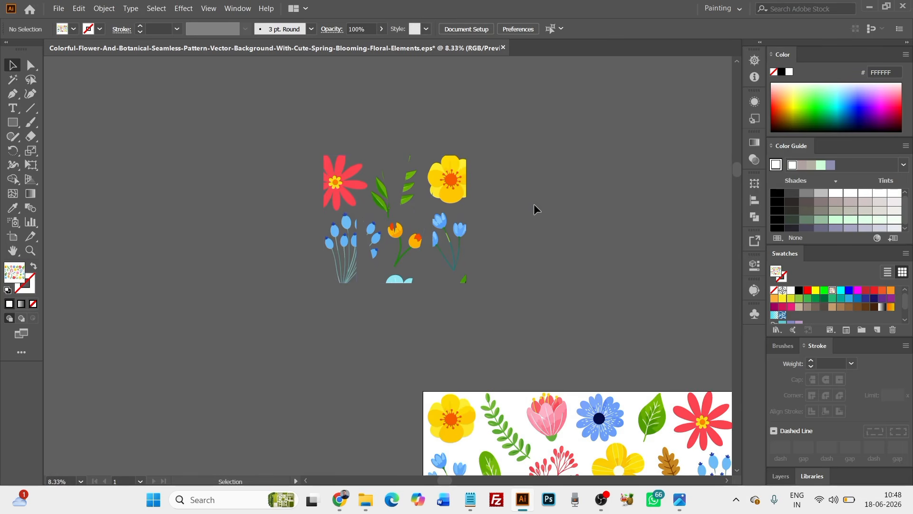
scroll(483, 187, up, 1)
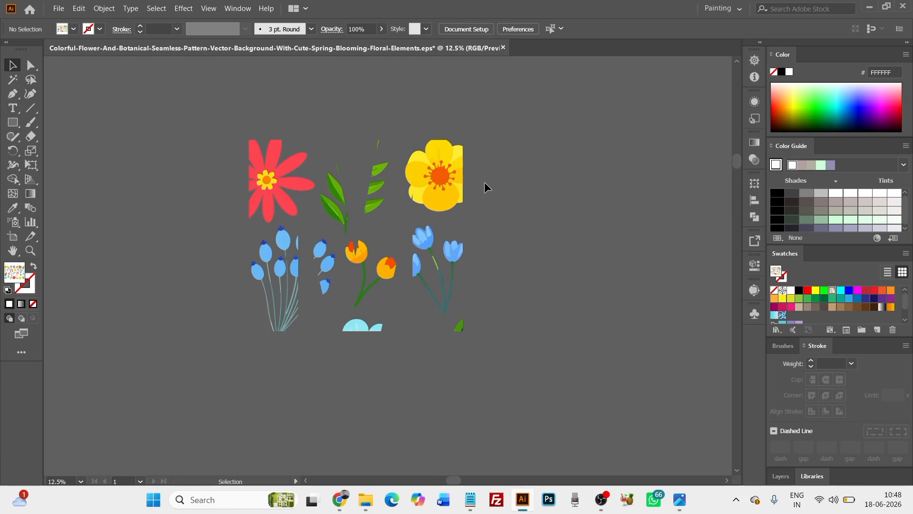
key(ctrl)
key(ctrl)
key(ctrl+z)
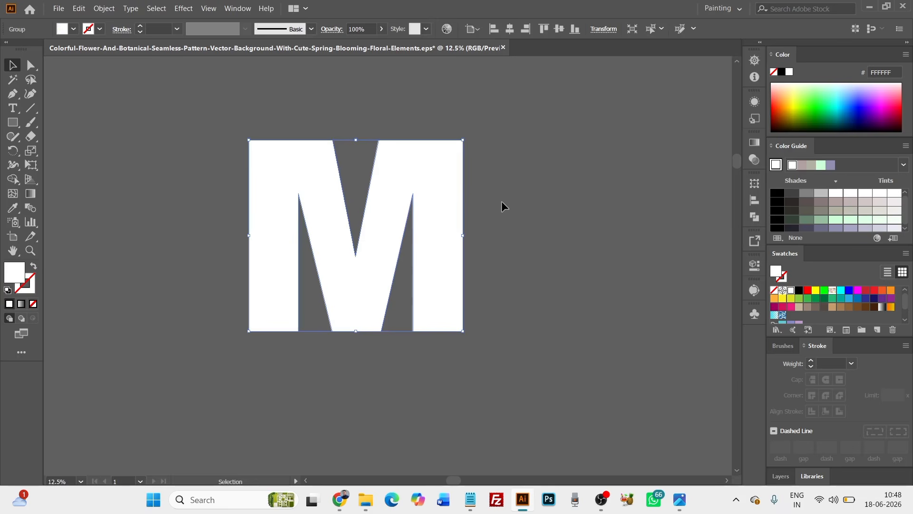
Layer a floral pattern-filled copy of the letter M exactly over the white one.
key(ctrl)
click(832, 291)
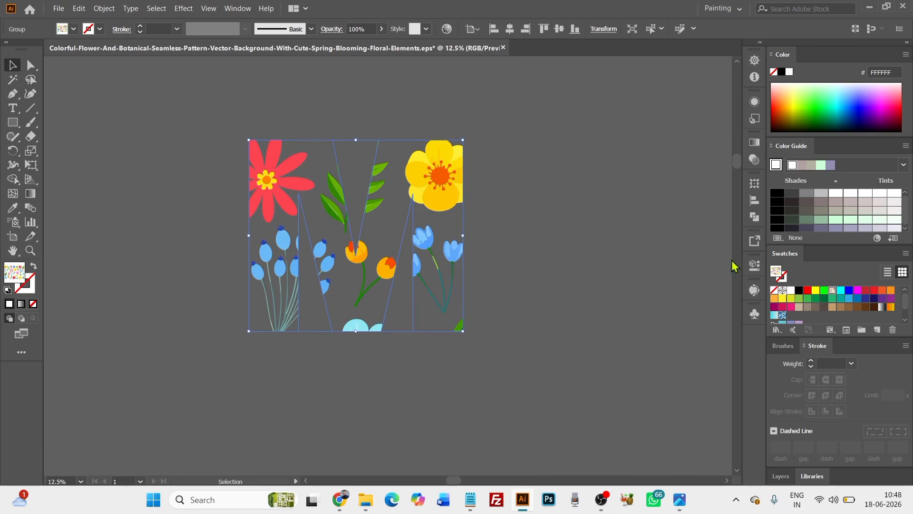
key(ctrl+z)
click(564, 215)
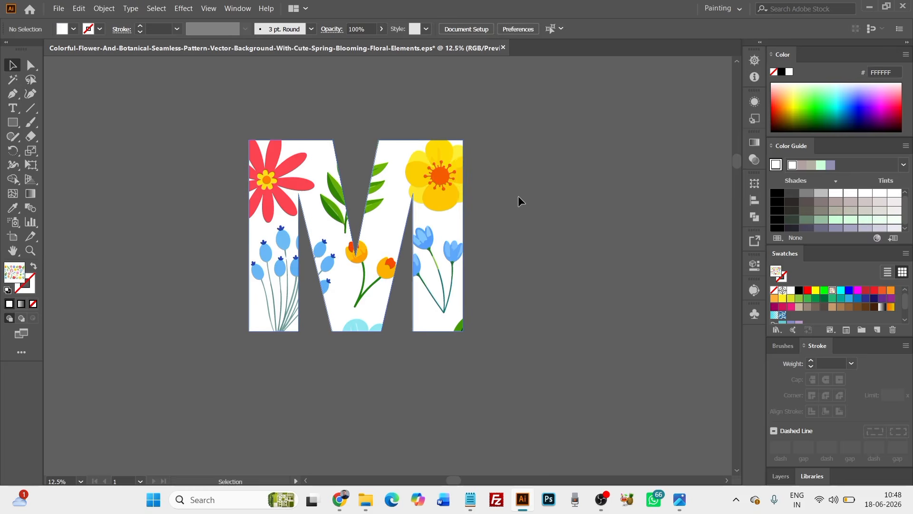
Select the patterned M with its white backing, enlarge both from the centre to slightly larger than the artboard, and deselect.
scroll(521, 196, down, 1)
click(464, 189)
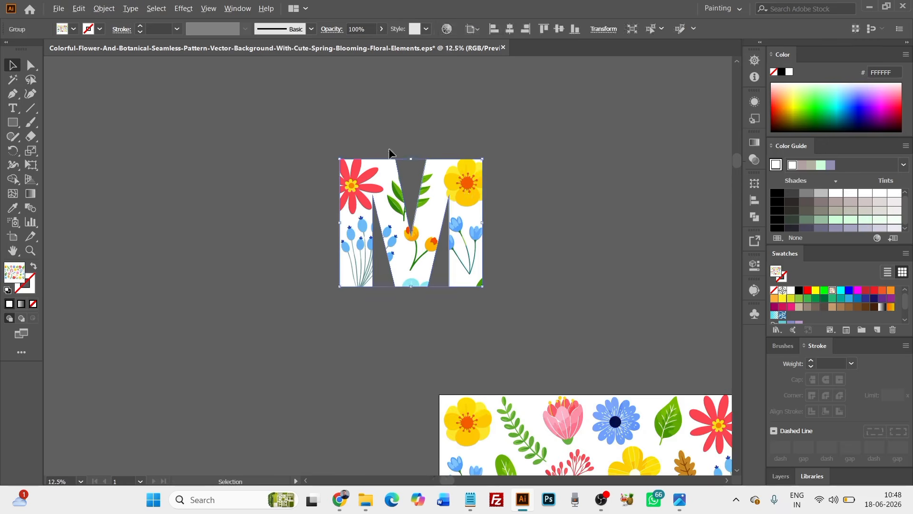
scroll(461, 191, up, 1)
drag(492, 239, 569, 229)
scroll(486, 238, down, 2)
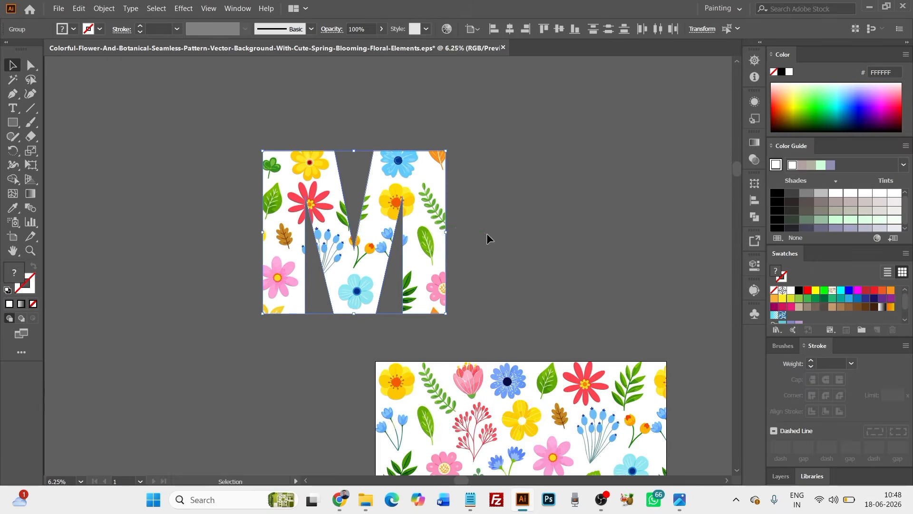
drag(445, 231, 494, 203)
scroll(494, 202, down, 1)
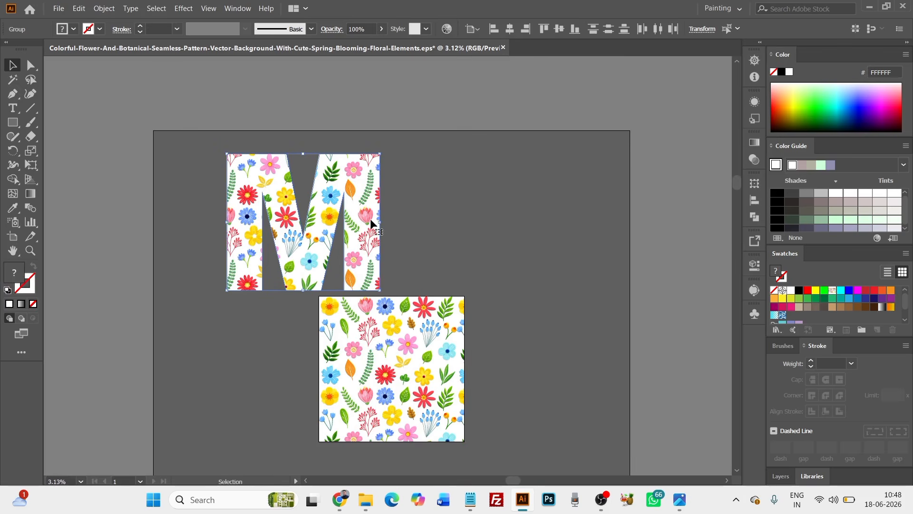
drag(379, 224, 393, 221)
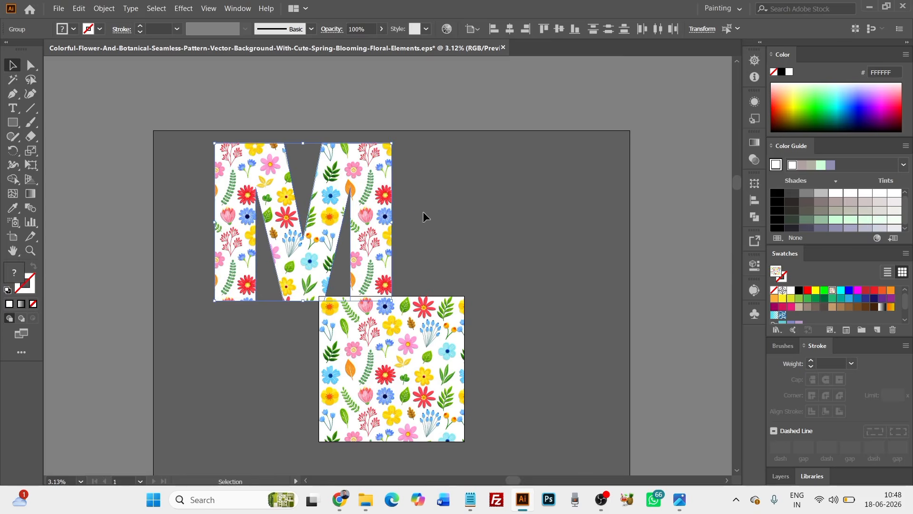
click(424, 211)
scroll(364, 204, up, 1)
click(380, 162)
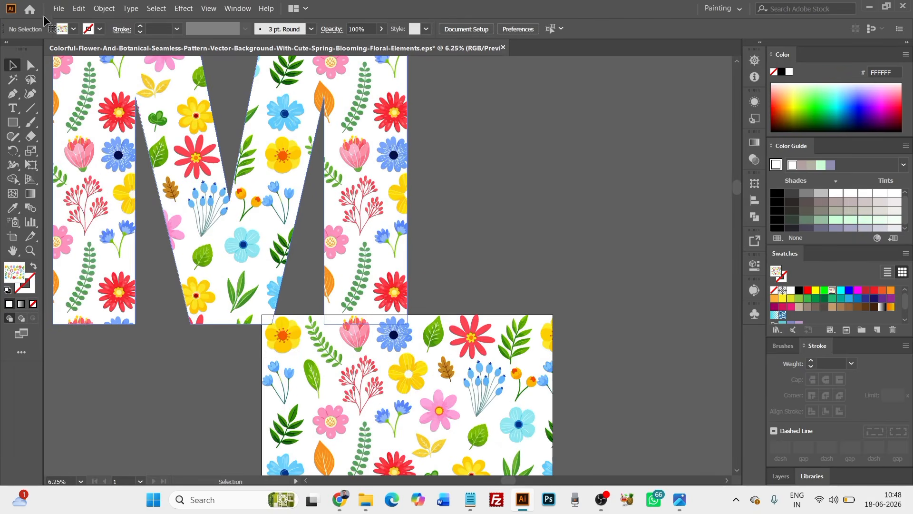
Expand the pattern fill of the letter M into editable artwork and deselect it.
click(105, 8)
click(138, 143)
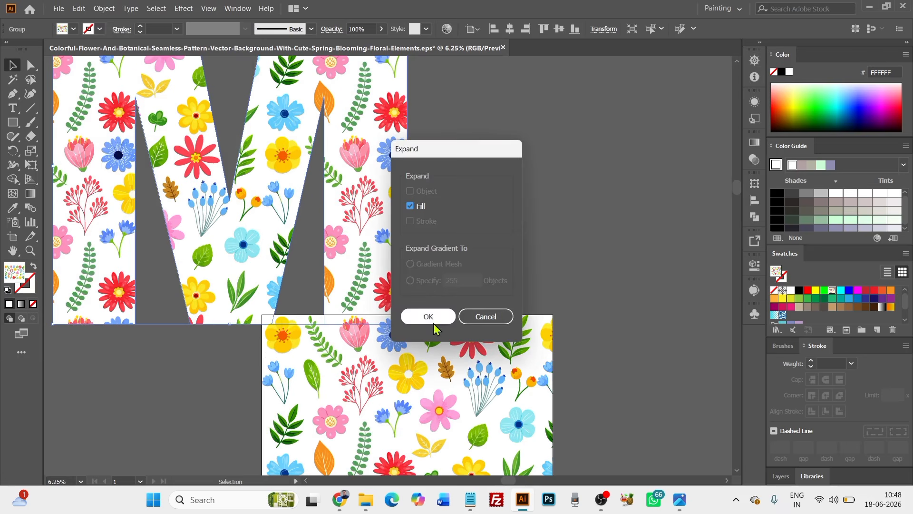
click(431, 316)
click(469, 181)
drag(469, 181, 570, 261)
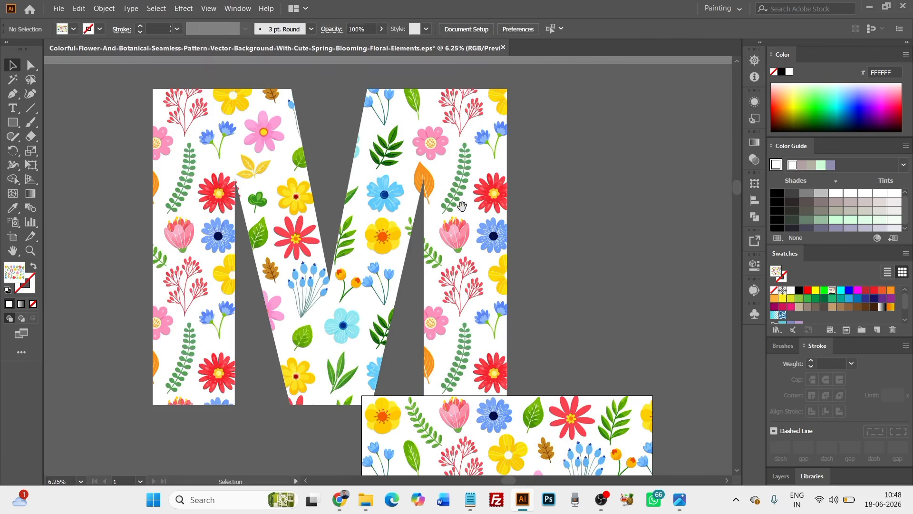
Try shrinking only the expanded patterned M and removing its white backing, then undo both changes.
click(507, 254)
drag(507, 247, 375, 238)
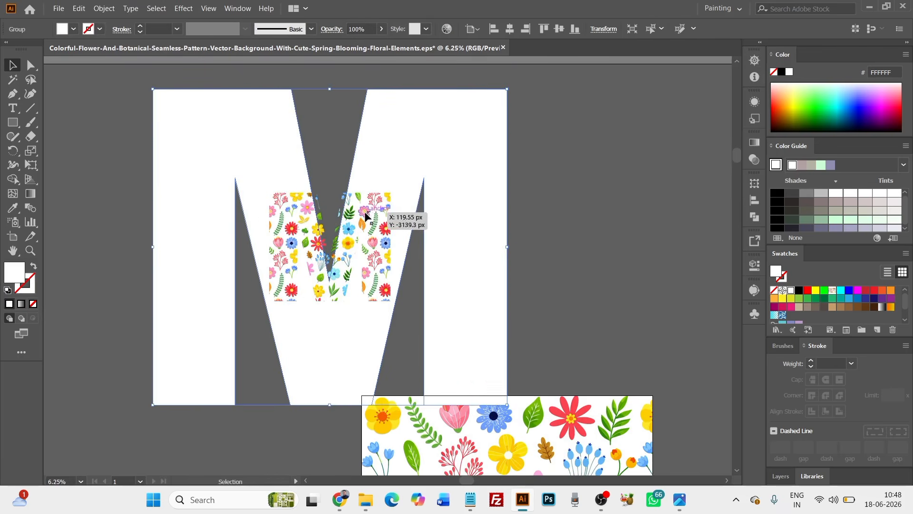
click(451, 182)
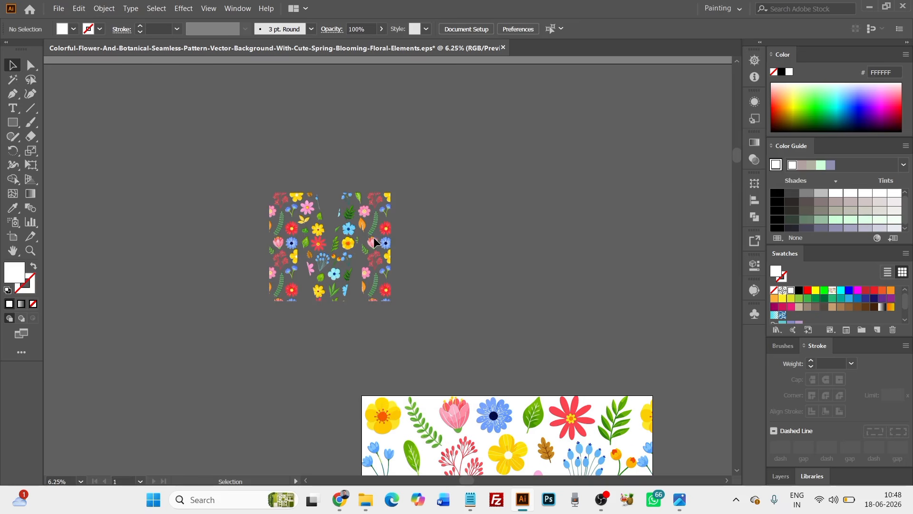
key(a)
click(459, 186)
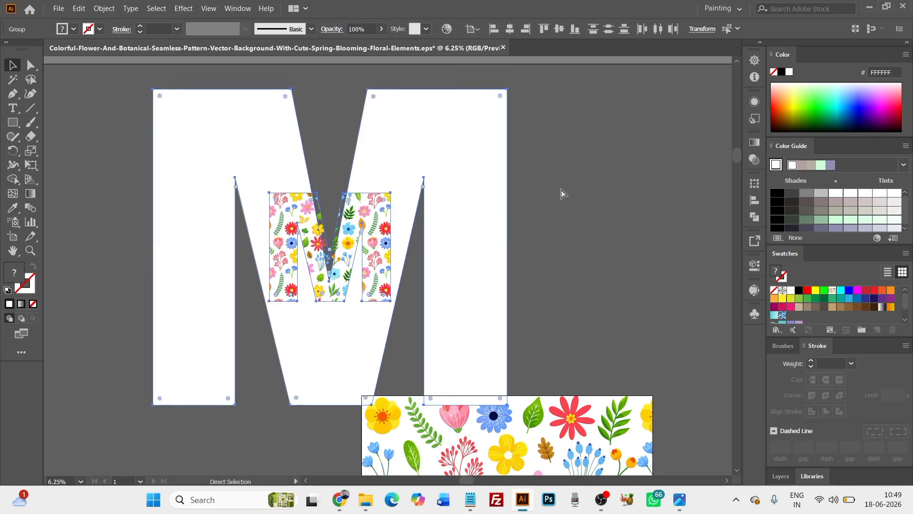
click(469, 212)
click(473, 216)
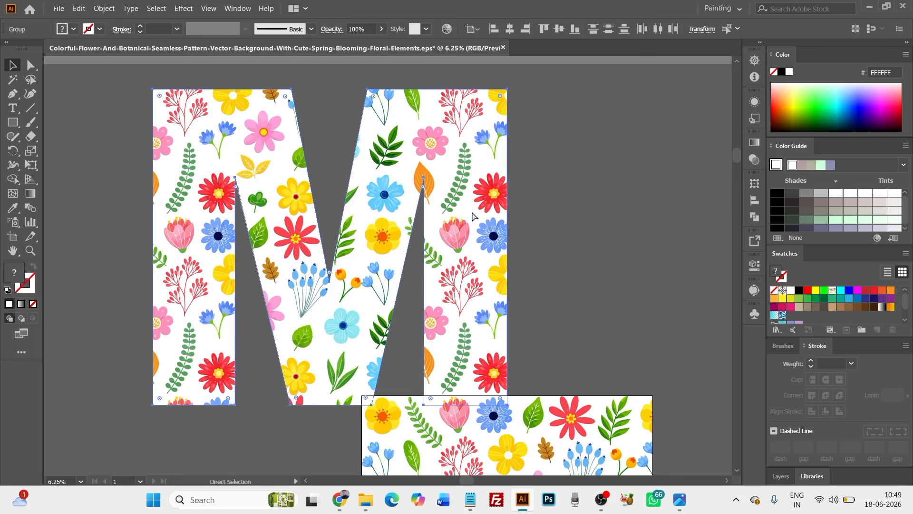
Scale the expanded patterned M and its white backing together from the centre to about a third of their size, and deselect.
key(v)
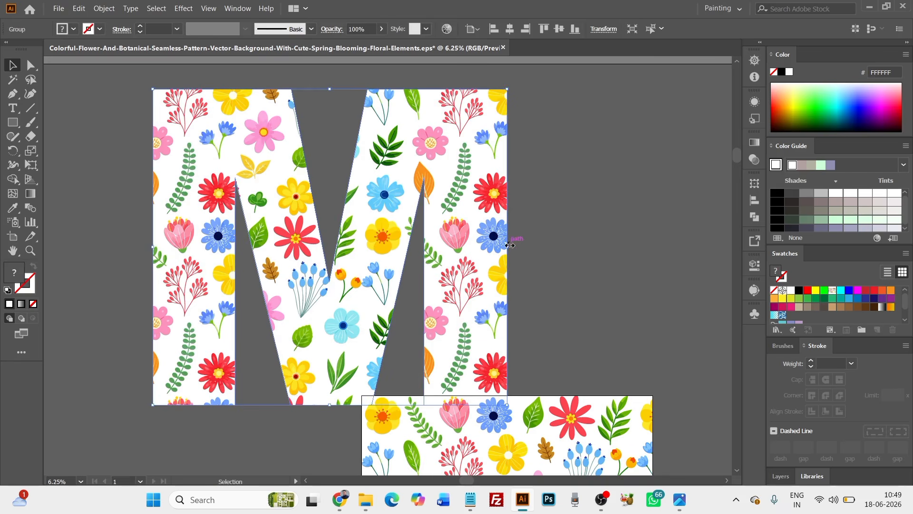
drag(509, 245, 443, 193)
click(444, 193)
scroll(325, 243, up, 3)
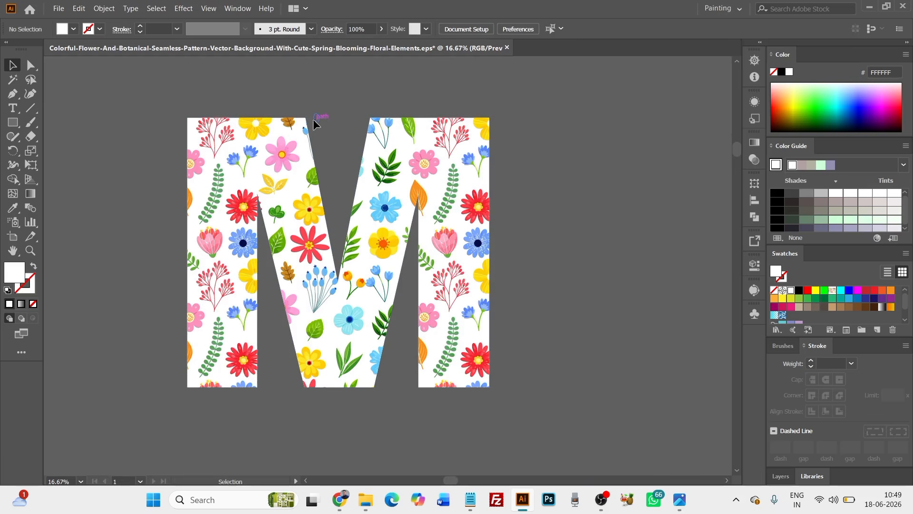
scroll(312, 119, down, 2)
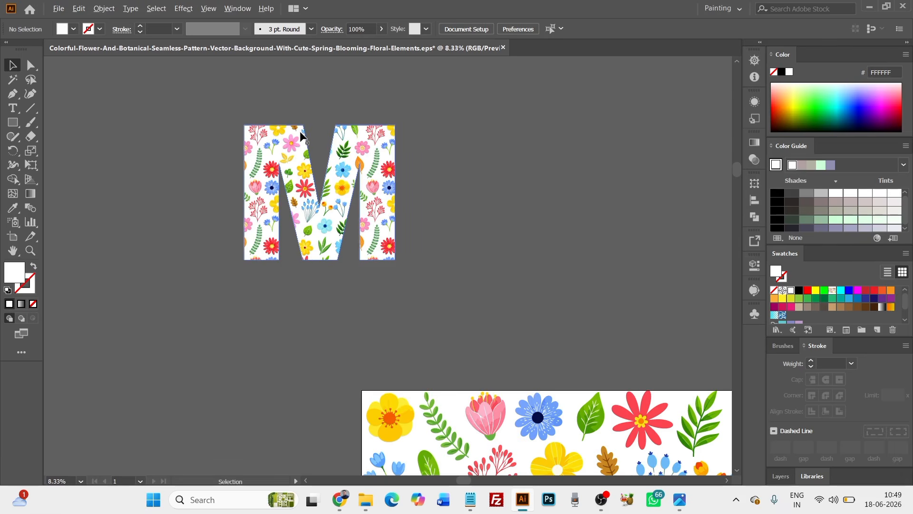
Delete the scaled-down patterned M together with its white backing from above the artboard.
click(332, 204)
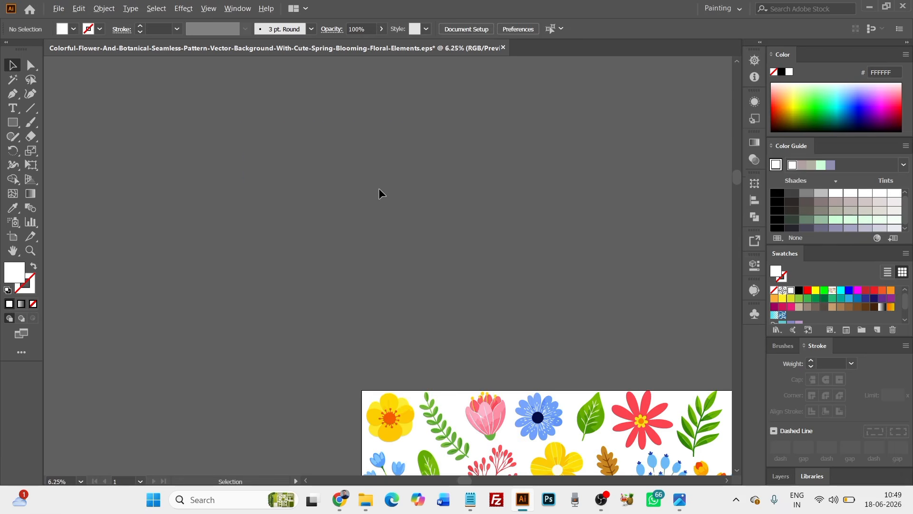
scroll(378, 187, down, 1)
drag(414, 315, 297, 99)
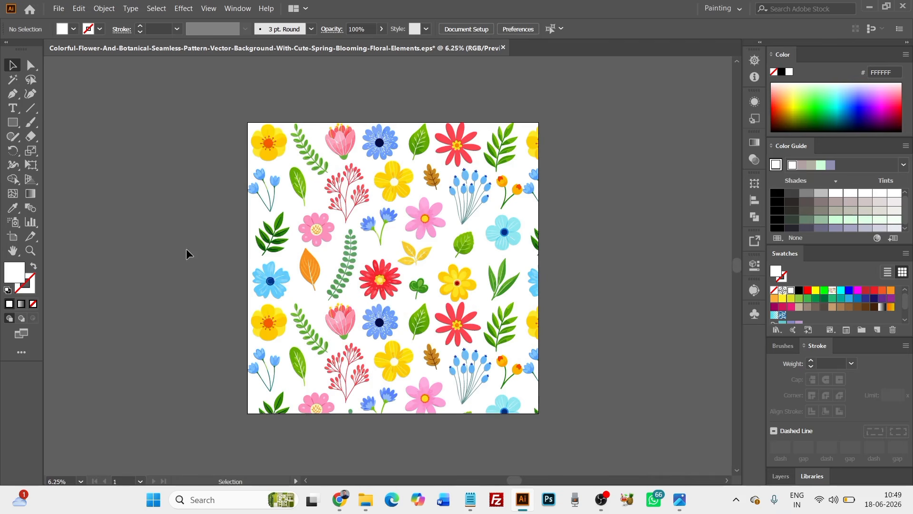
drag(186, 249, 194, 247)
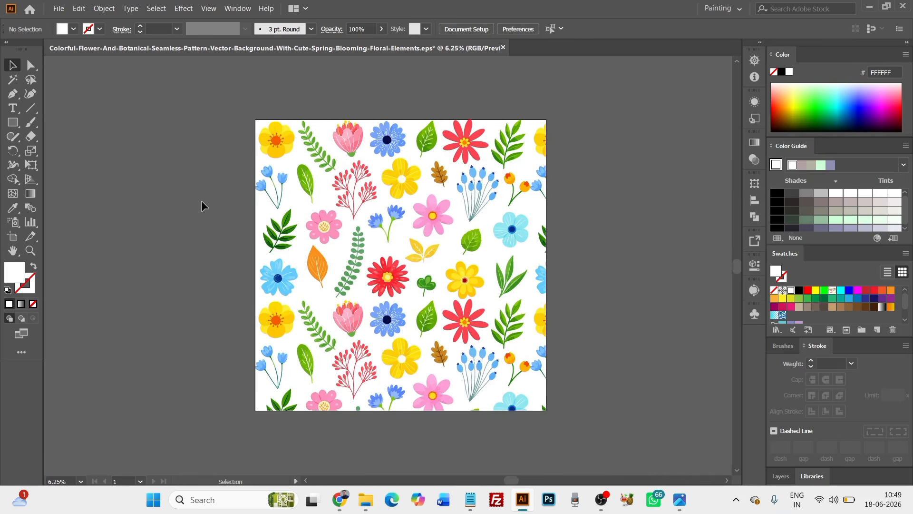